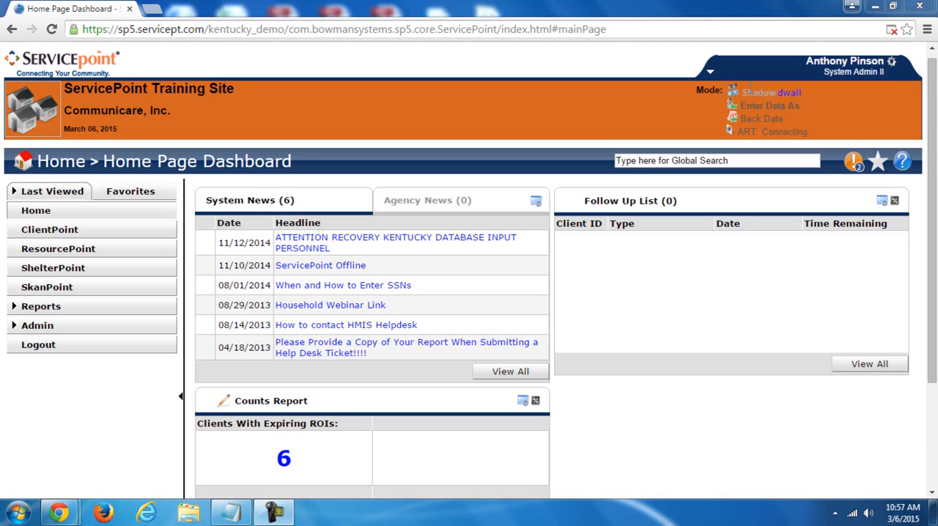
# - Set the data entry provider to Kentucky Housing Corporation - Dummy Project (2234) using Enter Data As
pyautogui.click(781, 95)
pyautogui.click(778, 110)
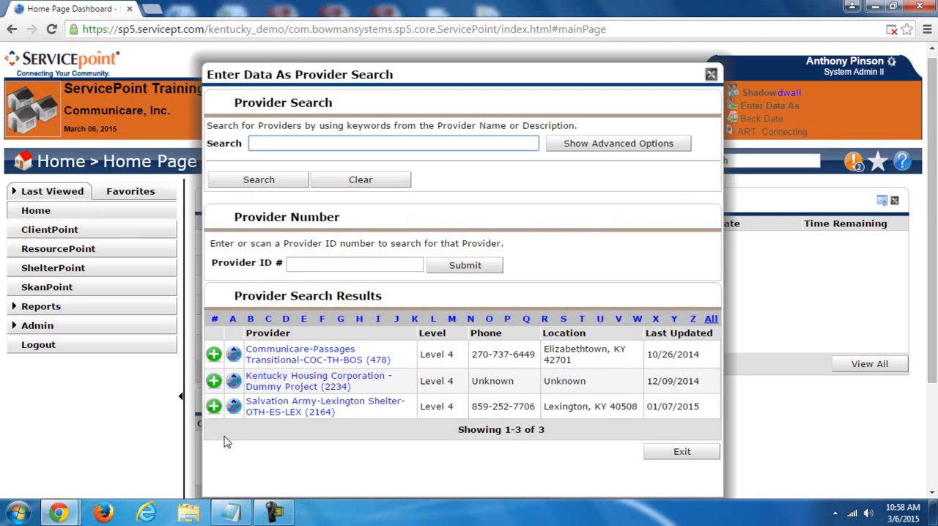
pyautogui.click(214, 381)
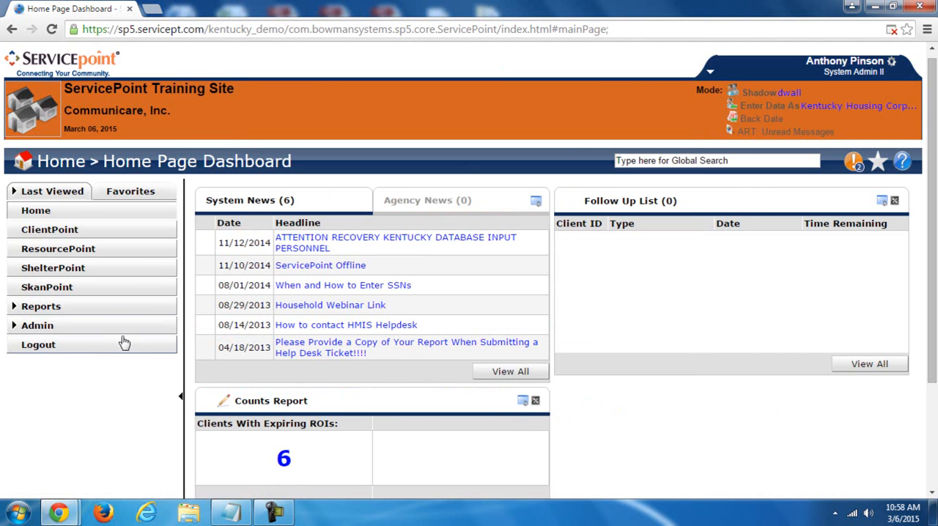
# - Search for existing clients in ClientPoint by the client's last name only
pyautogui.click(92, 232)
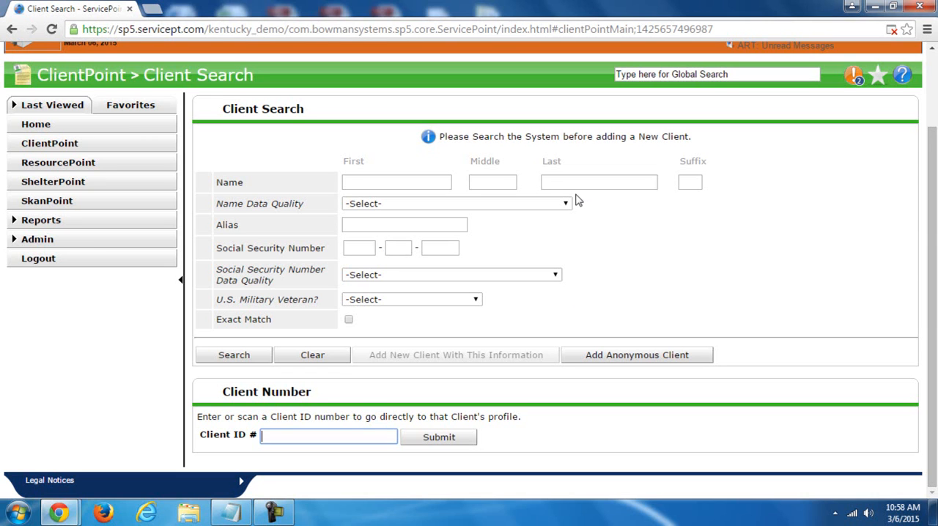
pyautogui.click(440, 181)
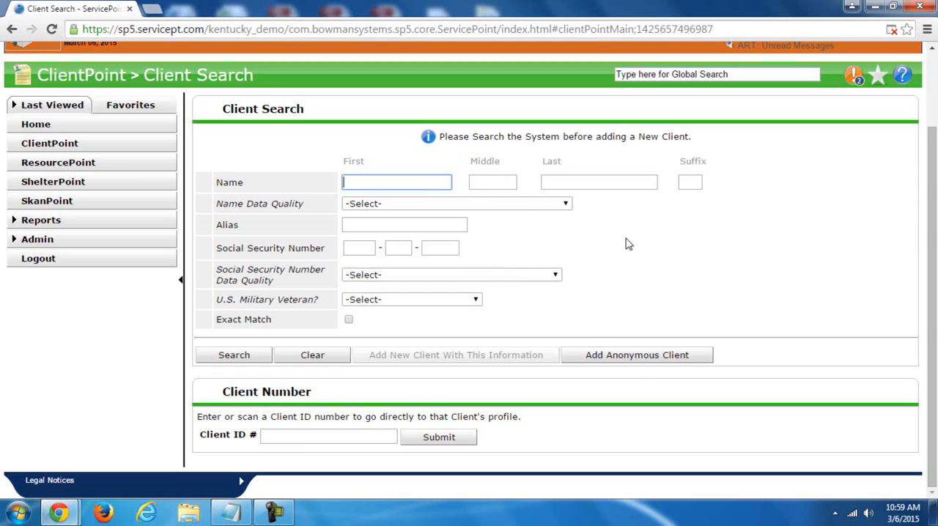
pyautogui.click(601, 182)
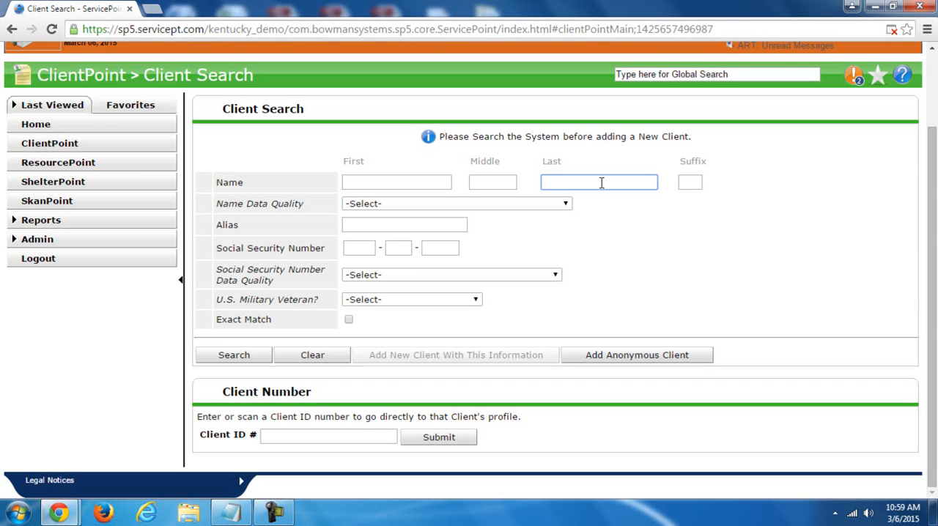
pyautogui.write('bunny')
pyautogui.click(251, 357)
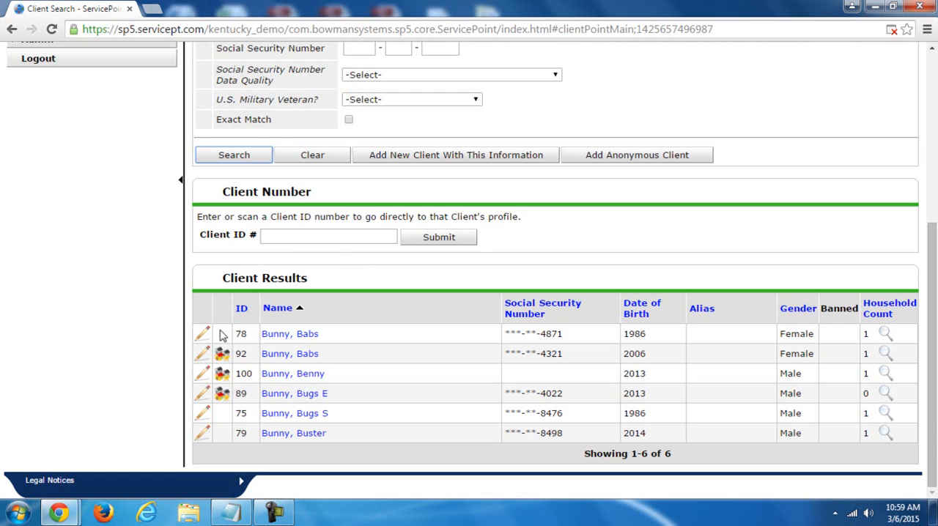
# - Check which results were created by your provider, then open the client with household count 0 and dismiss the back date prompt
pyautogui.moveTo(222, 354)
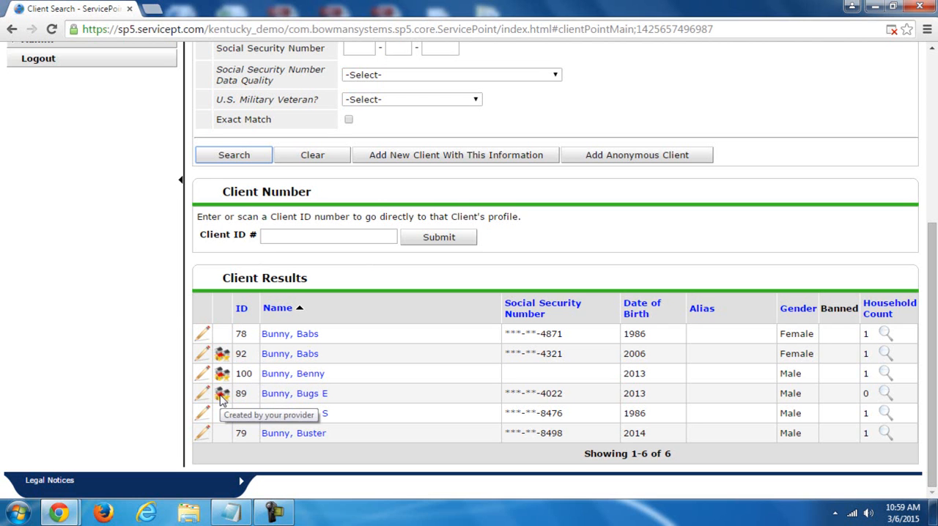
pyautogui.moveTo(922, 351); pyautogui.dragTo(936, 176)
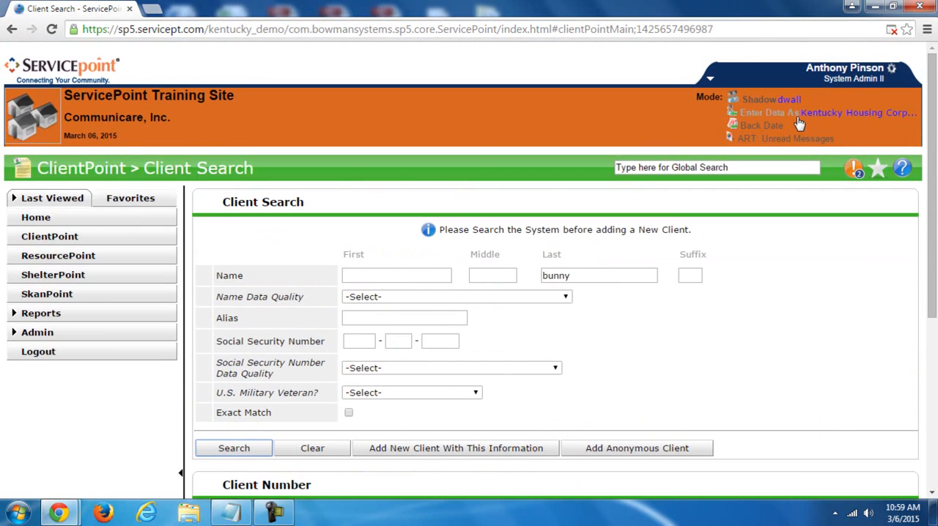
pyautogui.moveTo(932, 223); pyautogui.dragTo(936, 388)
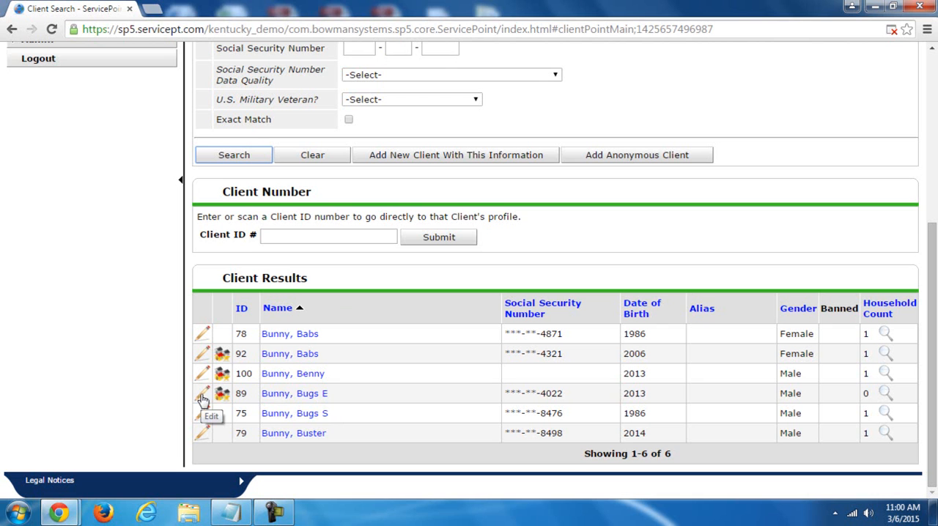
pyautogui.click(286, 396)
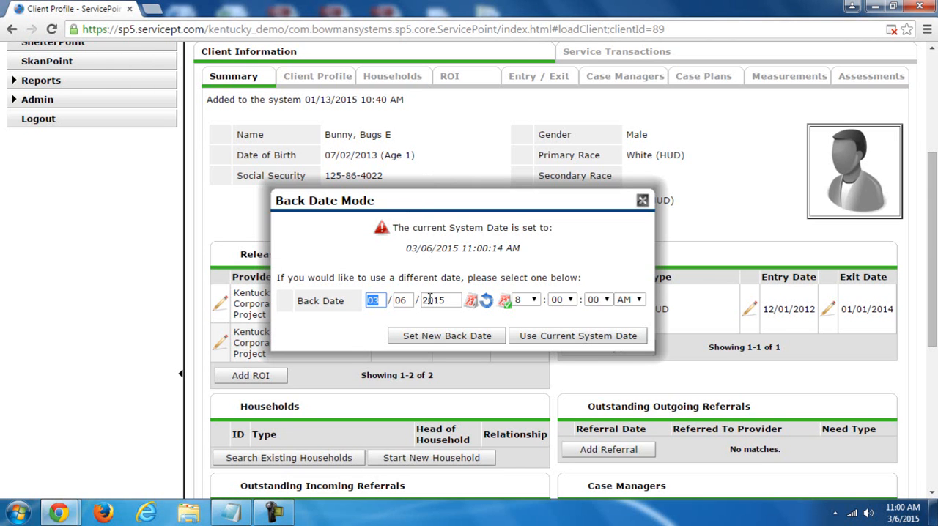
pyautogui.click(640, 201)
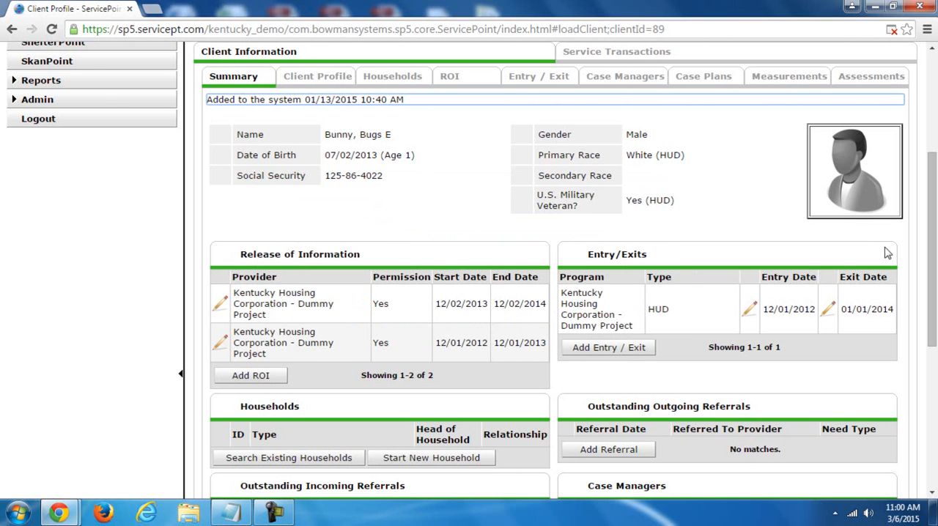
# - Review the client's Service Transactions, Households, ROI and Client Profile sections, ending on the Summary
pyautogui.moveTo(927, 258); pyautogui.dragTo(936, 226)
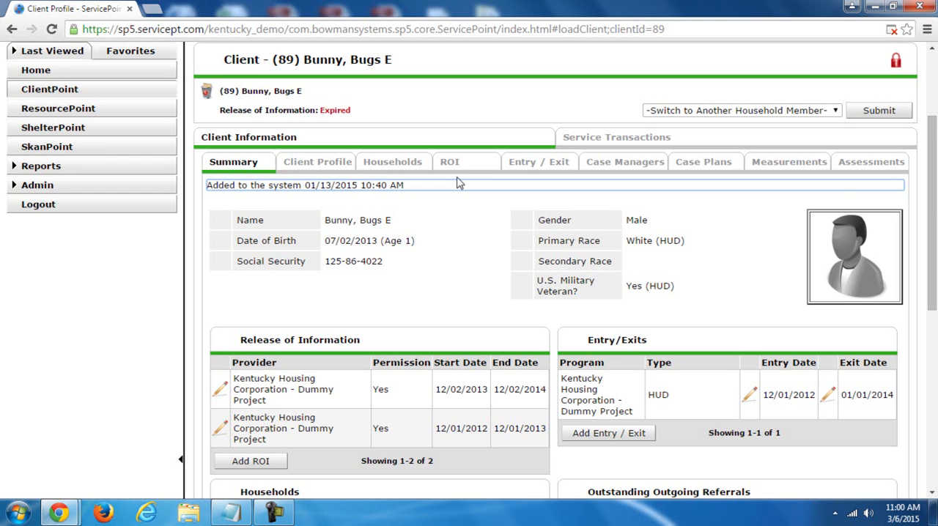
pyautogui.click(635, 141)
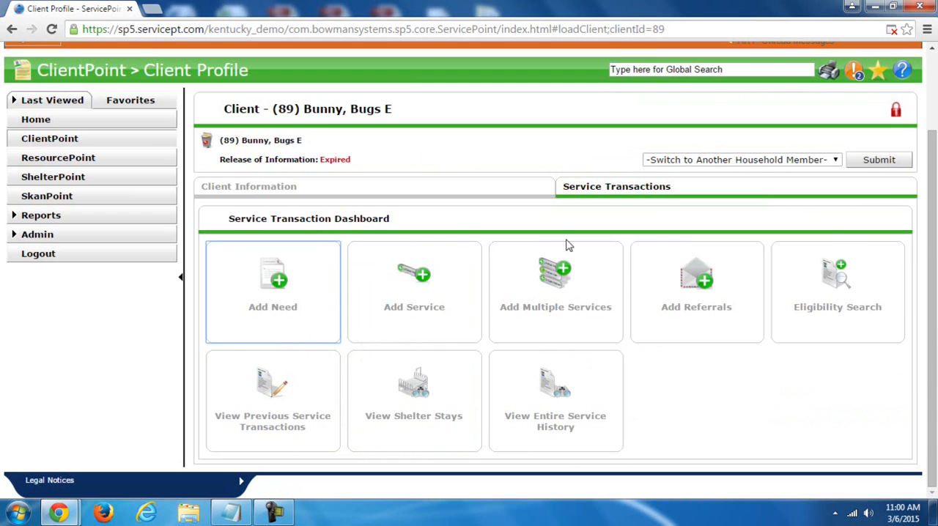
pyautogui.click(405, 191)
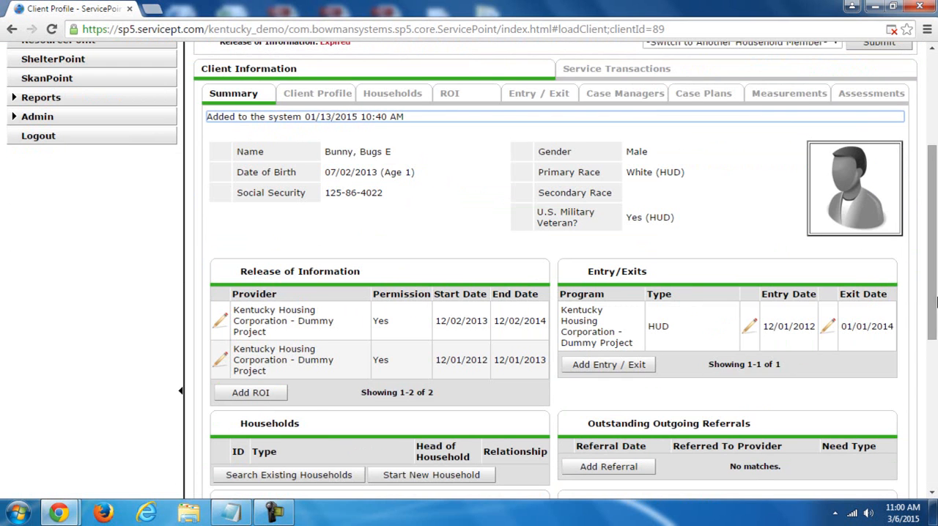
pyautogui.scroll(1, 932, 242)
pyautogui.click(398, 103)
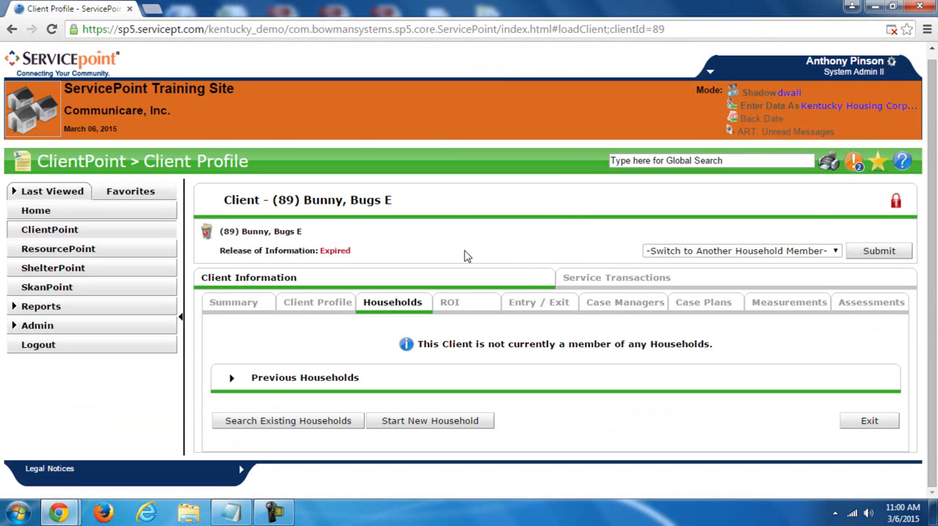
pyautogui.click(452, 309)
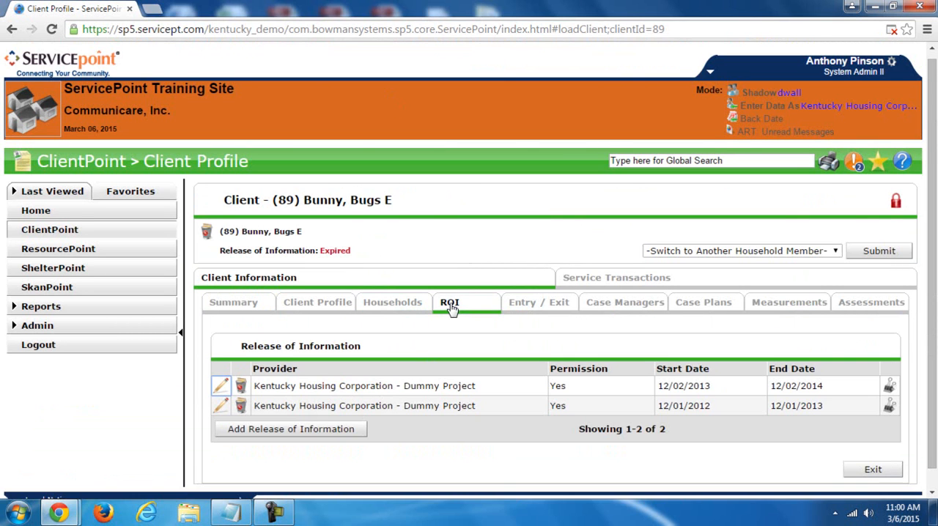
pyautogui.click(299, 300)
pyautogui.click(256, 92)
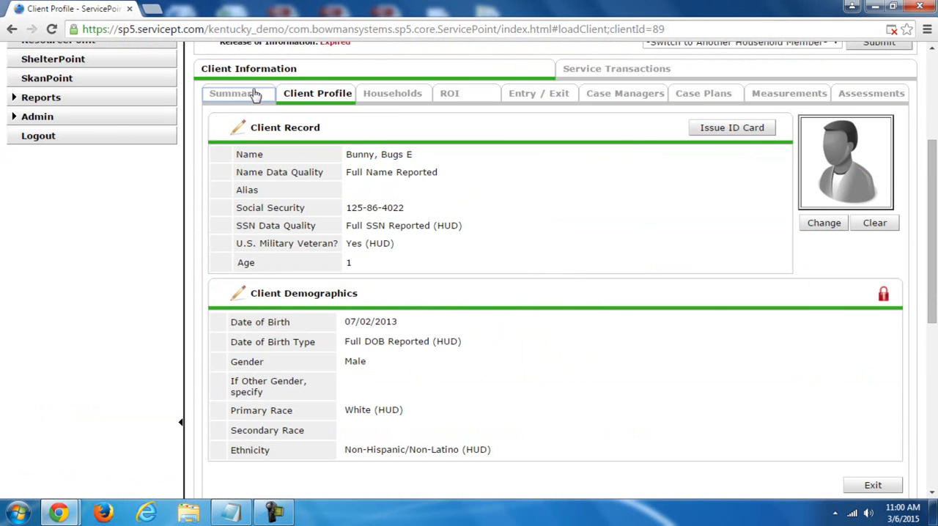
pyautogui.scroll(1, 934, 212)
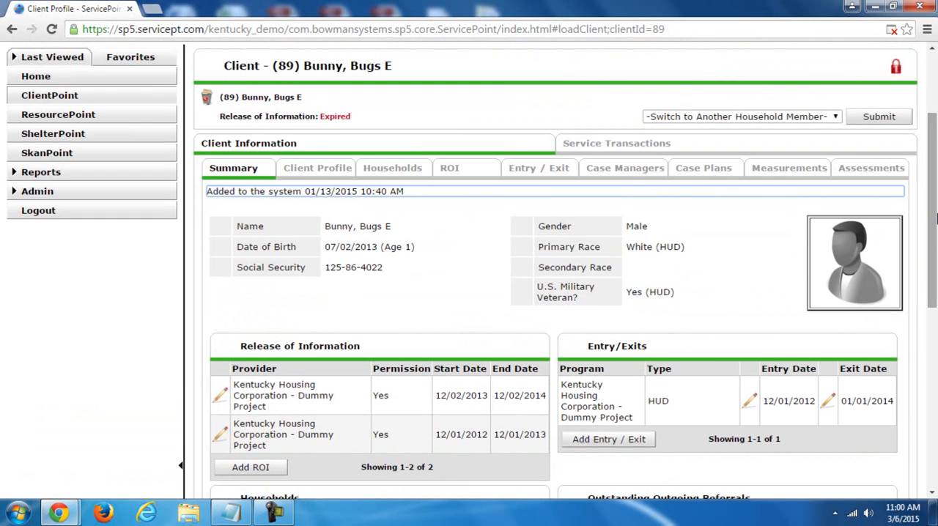
pyautogui.scroll(1, 935, 213)
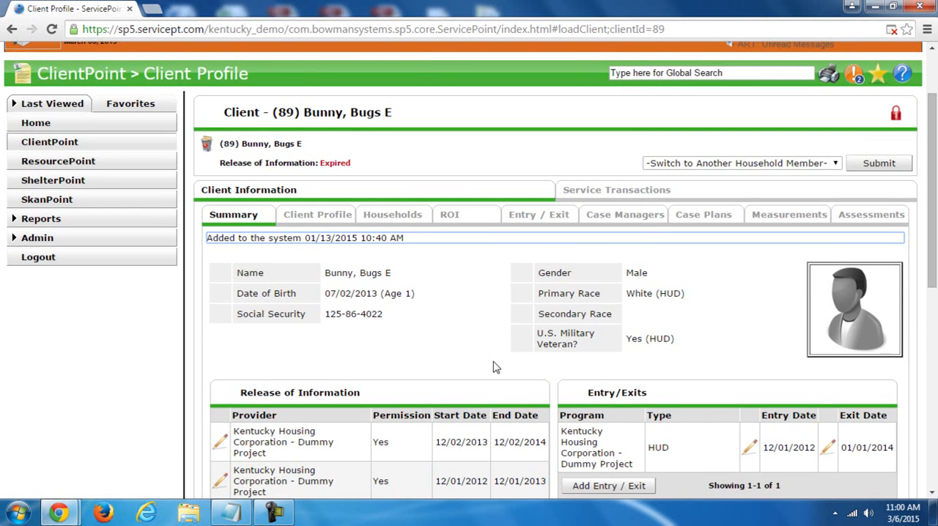
# - Return to the home dashboard and reopen the client from the last viewed records, dismissing the back date prompt
pyautogui.click(147, 127)
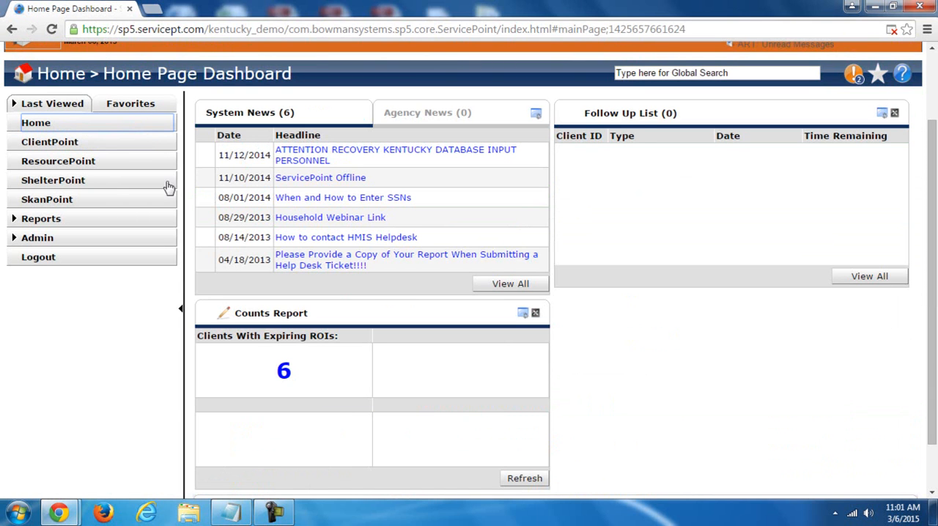
pyautogui.click(65, 105)
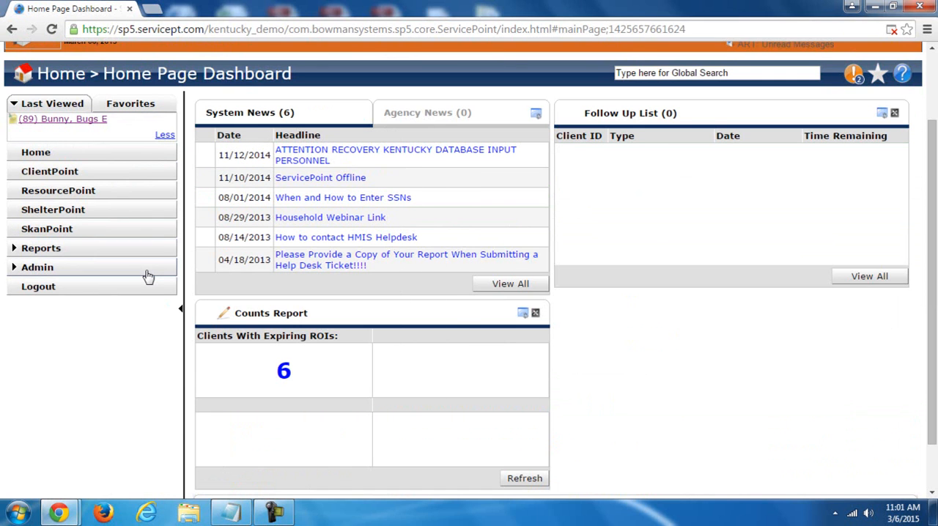
pyautogui.click(86, 121)
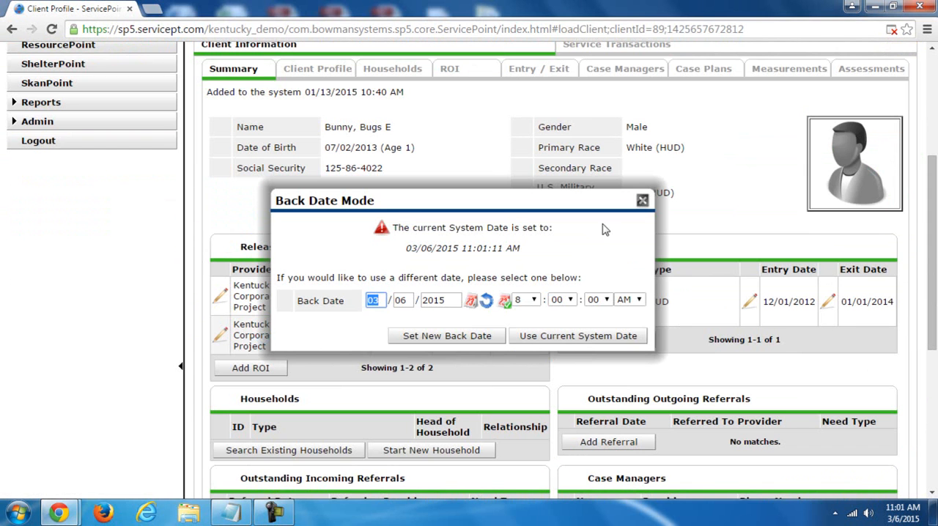
pyautogui.click(642, 201)
pyautogui.scroll(4, 855, 171)
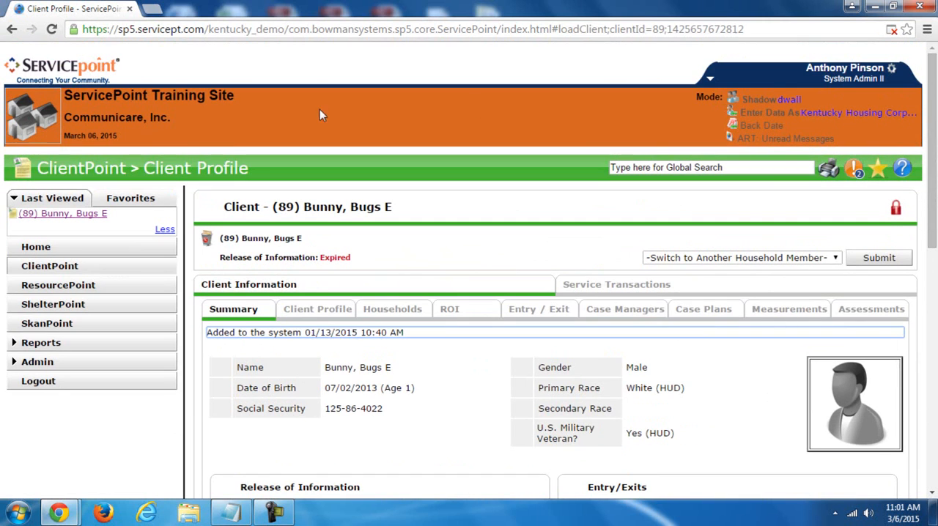
# - Return to the client search, clear the previous last name and enter the new client's first and last names
pyautogui.click(104, 266)
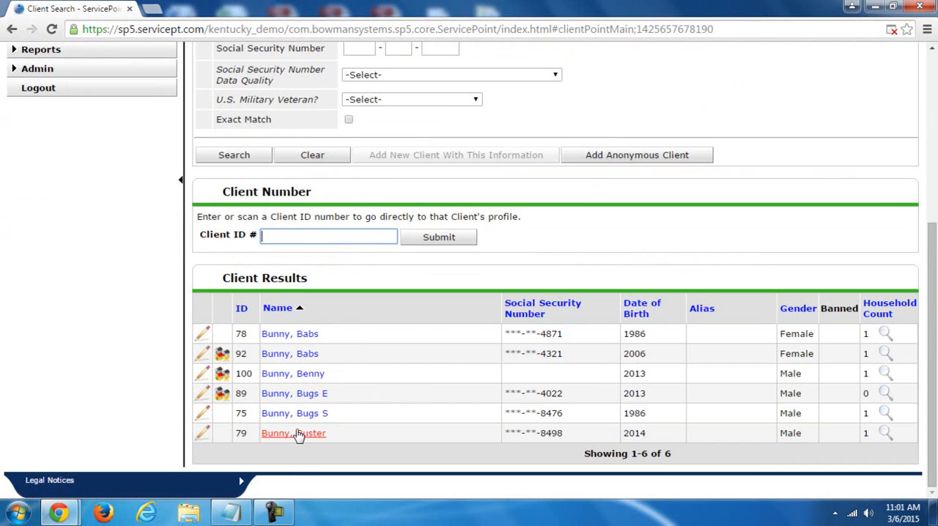
pyautogui.scroll(3, 929, 315)
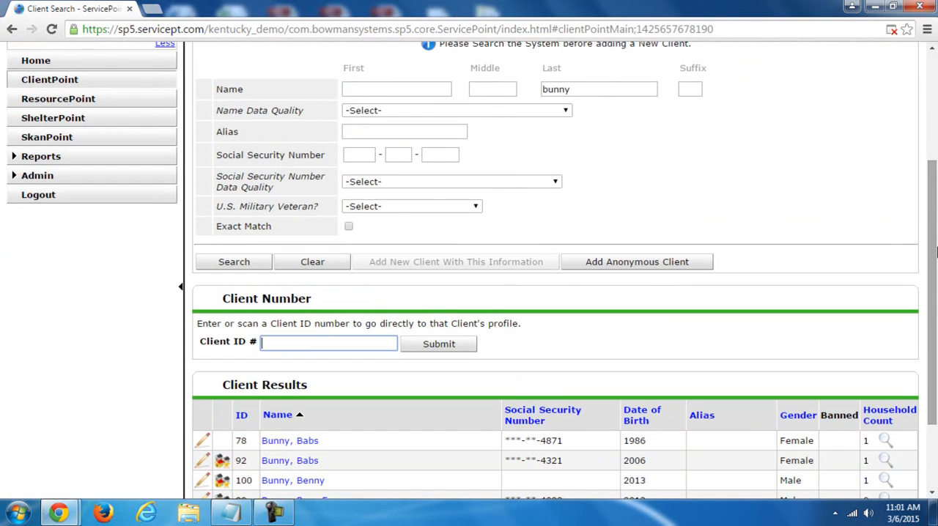
pyautogui.moveTo(601, 83); pyautogui.dragTo(452, 117)
pyautogui.press('BackSpace')
pyautogui.click(423, 88)
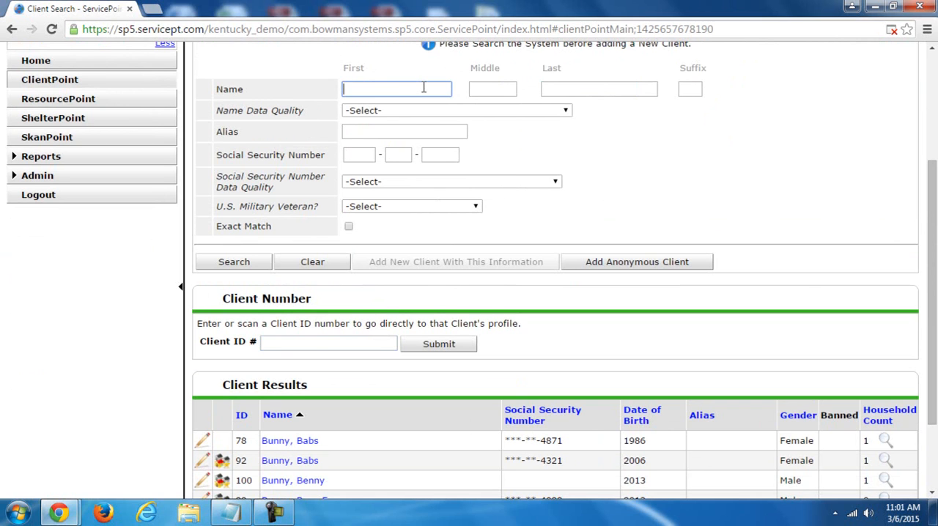
pyautogui.write('Inspector')
pyautogui.press('Tab')
pyautogui.press('Tab')
pyautogui.write('Gad')
pyautogui.press('Tab')
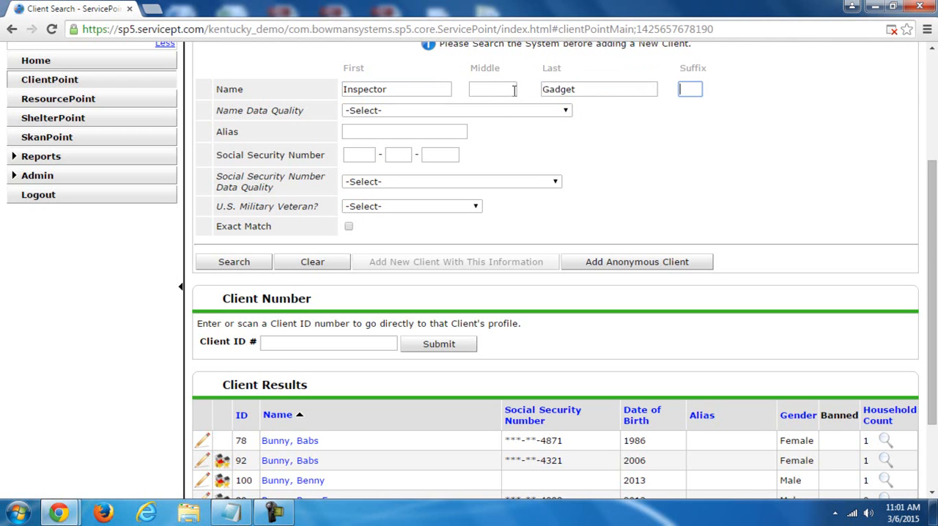
# - Set the client's name data quality to Full Name Reported
pyautogui.click(461, 118)
pyautogui.click(457, 111)
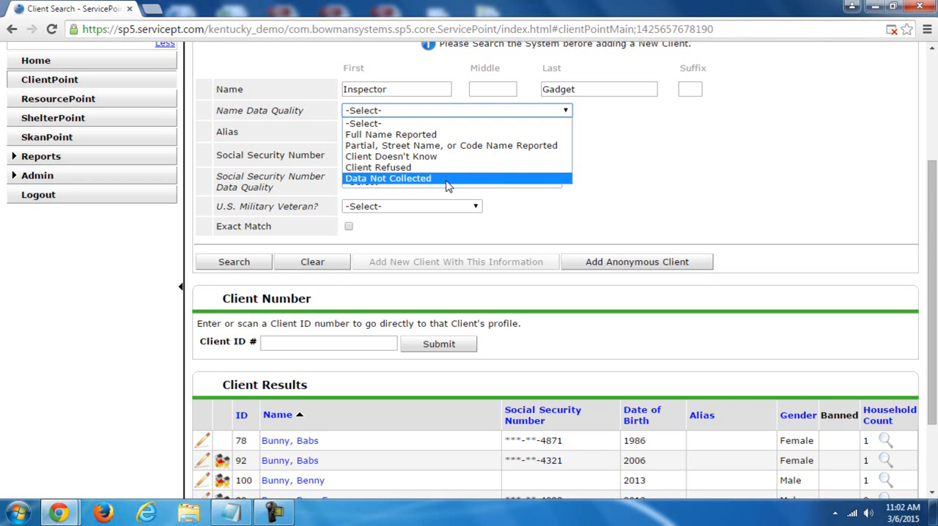
pyautogui.click(439, 135)
# - Enter the client's Social Security number and set its data quality to Full SSN Reported (HUD)
pyautogui.click(369, 130)
pyautogui.click(367, 155)
pyautogui.write('752395738')
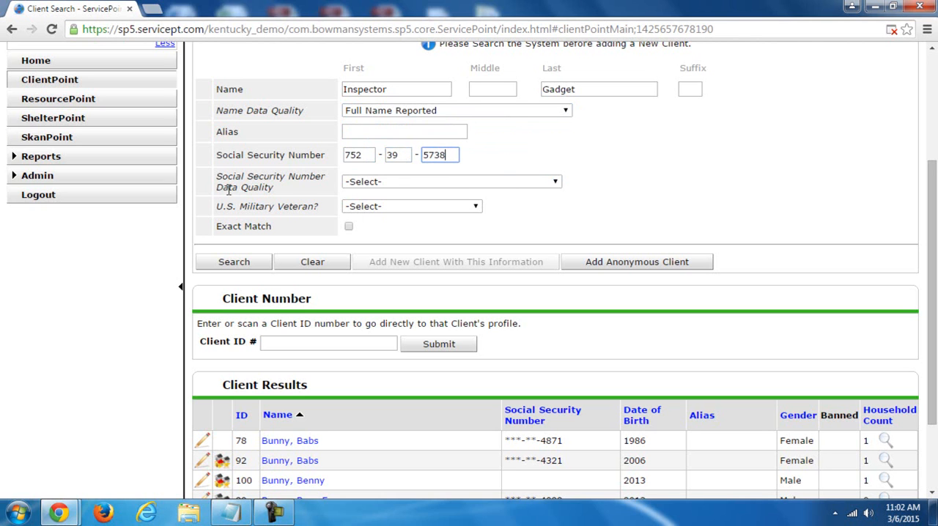
pyautogui.click(389, 184)
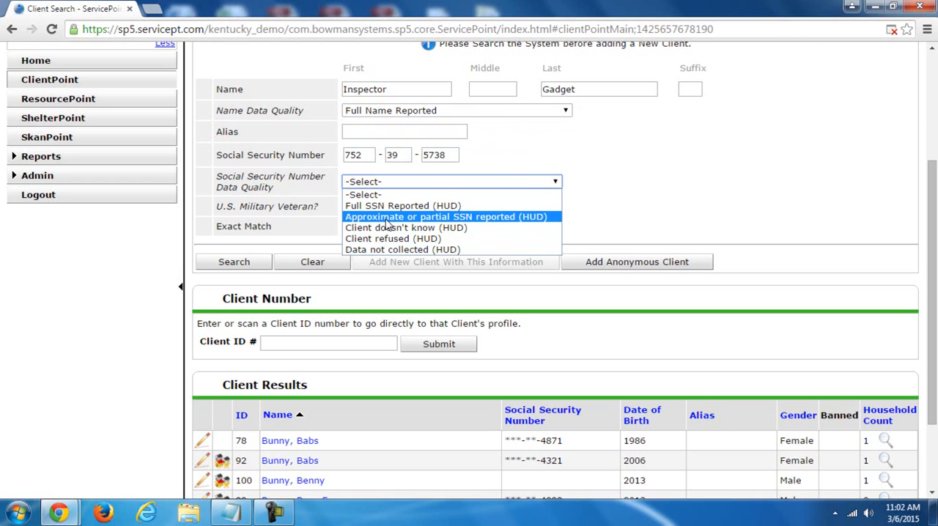
pyautogui.click(432, 207)
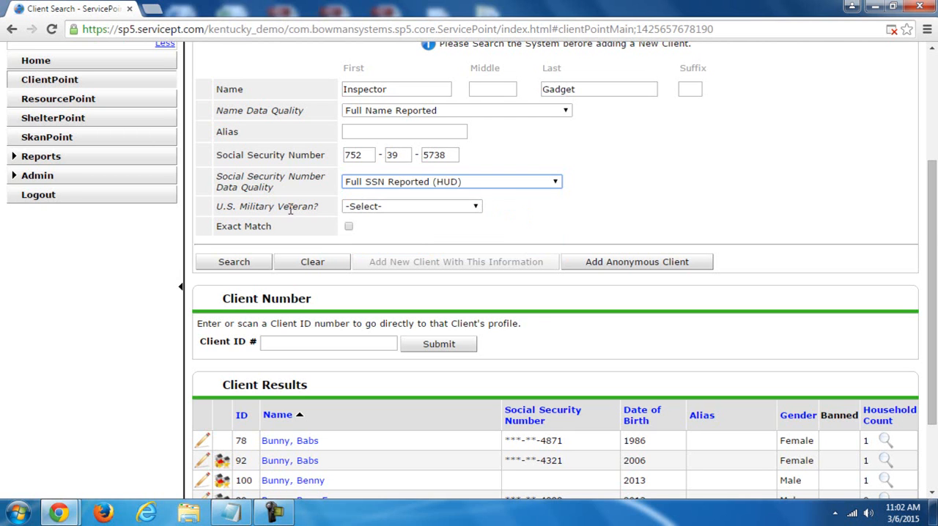
# - Set U.S. Military Veteran to No (HUD) and search for the client with Exact Match off
pyautogui.click(407, 208)
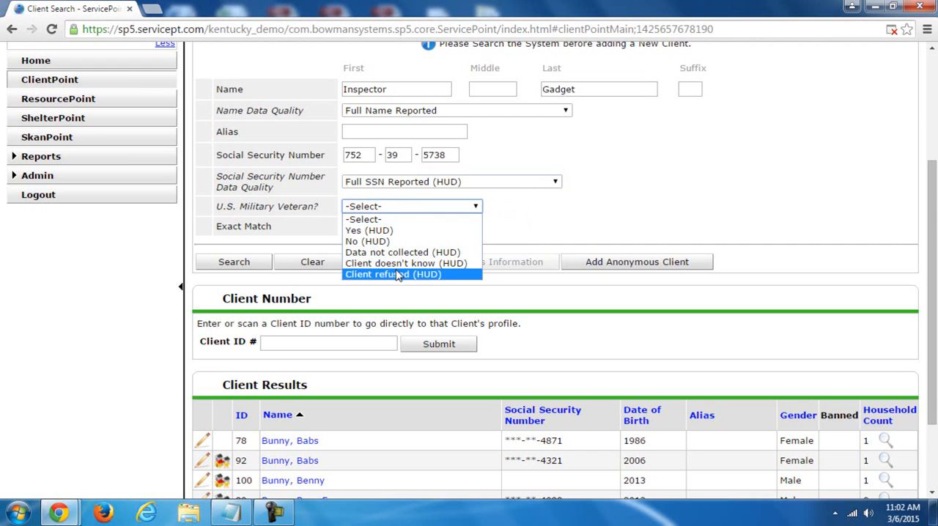
pyautogui.click(390, 241)
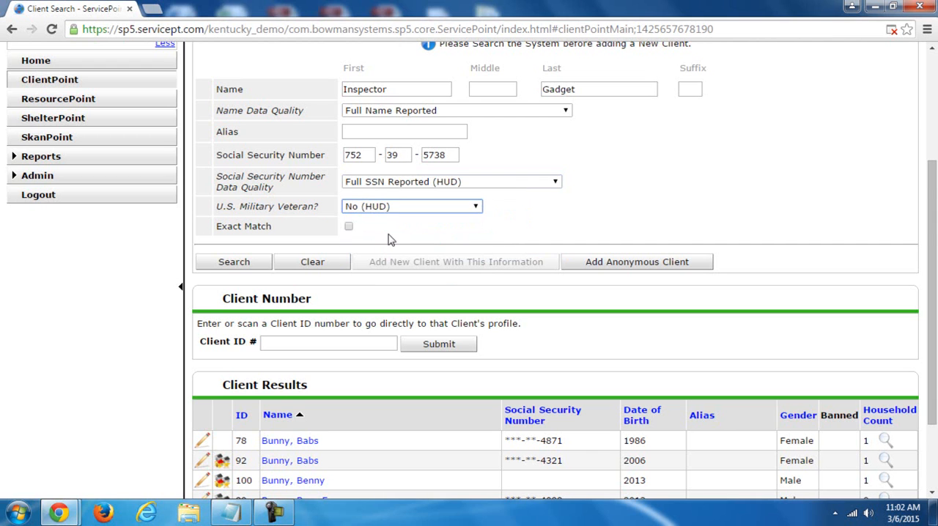
pyautogui.click(349, 228)
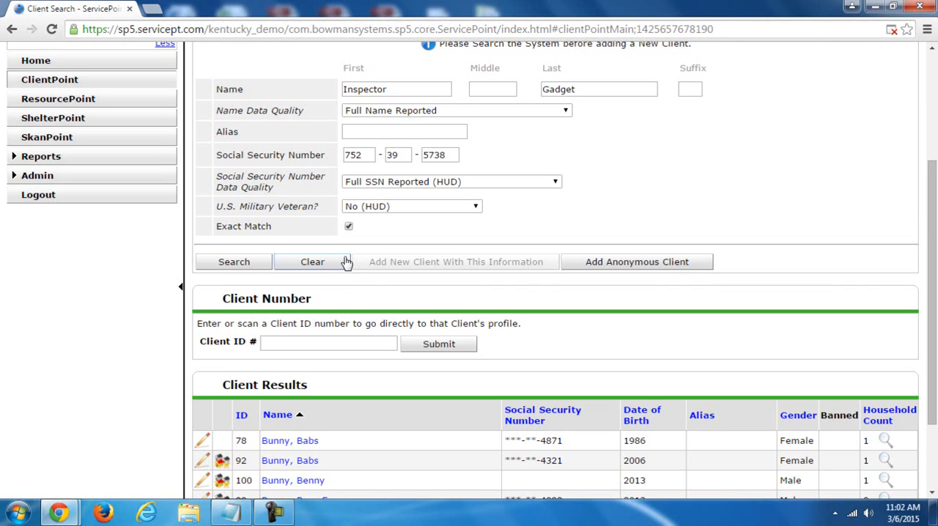
pyautogui.click(349, 229)
pyautogui.click(235, 262)
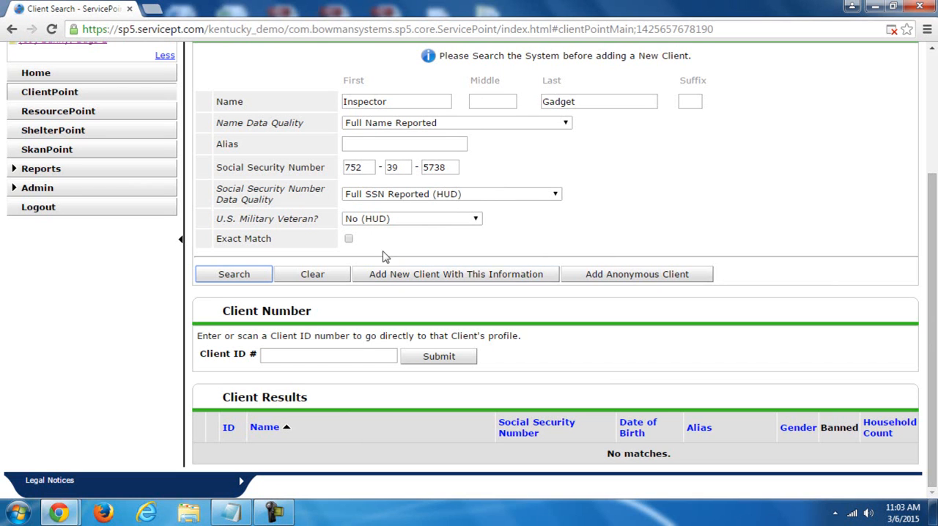
# - Start adding a new client with the searched information and set the back date to 12/01/2012
pyautogui.click(453, 283)
pyautogui.moveTo(571, 194); pyautogui.dragTo(616, 153)
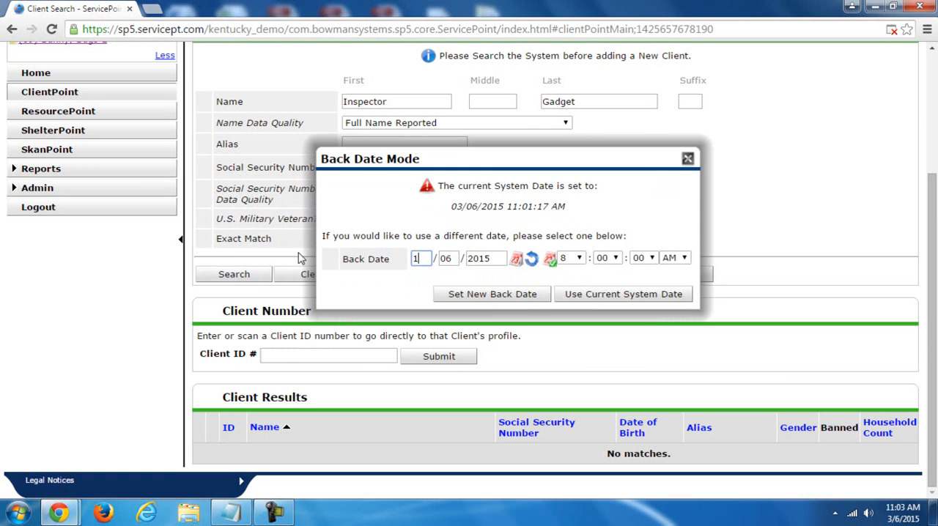
pyautogui.write('12')
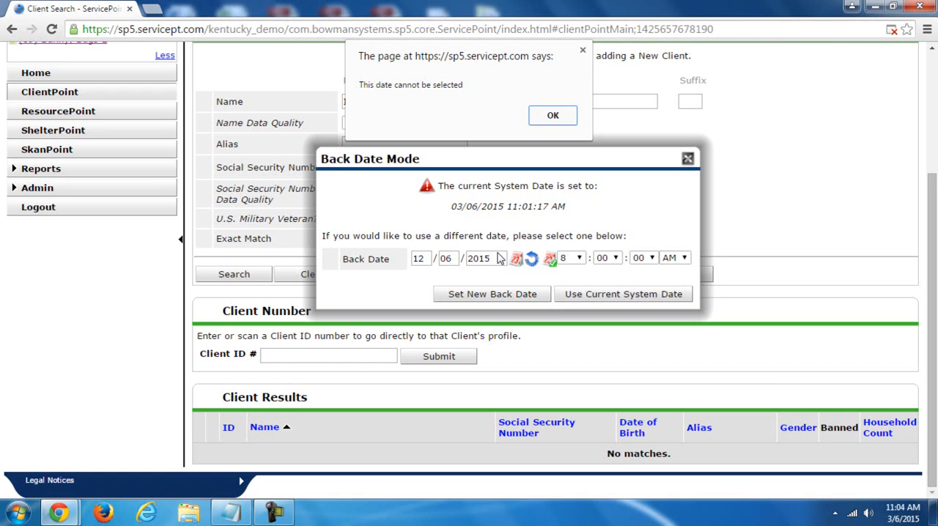
pyautogui.click(573, 114)
pyautogui.click(495, 258)
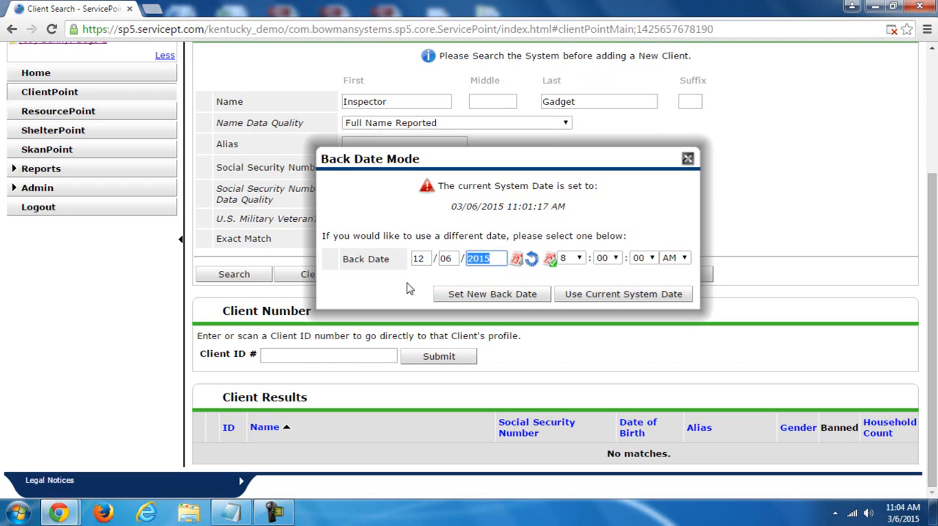
pyautogui.write('2')
pyautogui.moveTo(453, 259); pyautogui.dragTo(400, 259)
pyautogui.write('01')
pyautogui.click(497, 295)
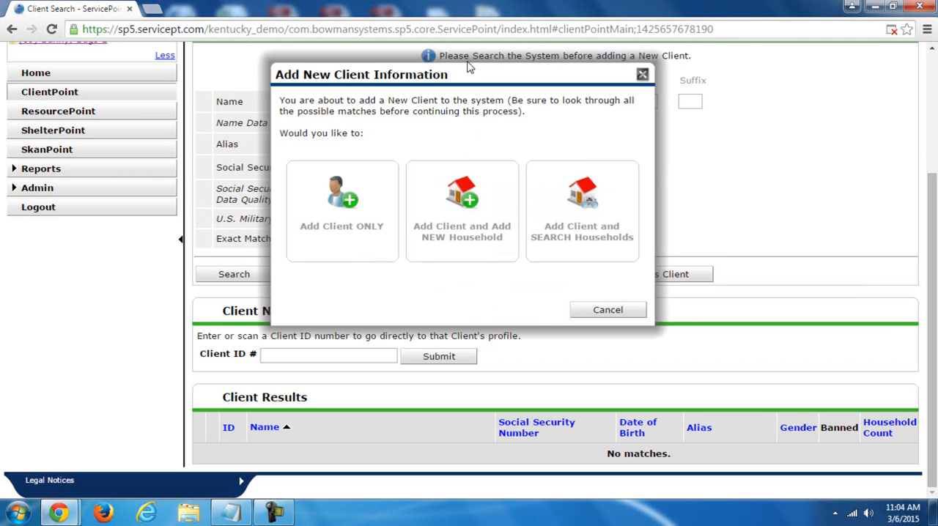
# - Add the client only, without a household, and check the back date shown on the new record
pyautogui.moveTo(470, 69); pyautogui.dragTo(524, 88)
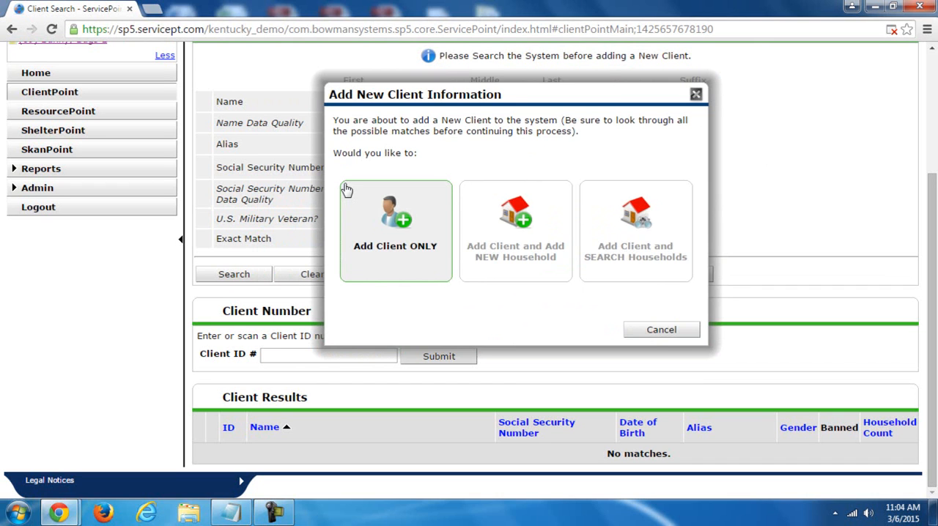
pyautogui.click(389, 219)
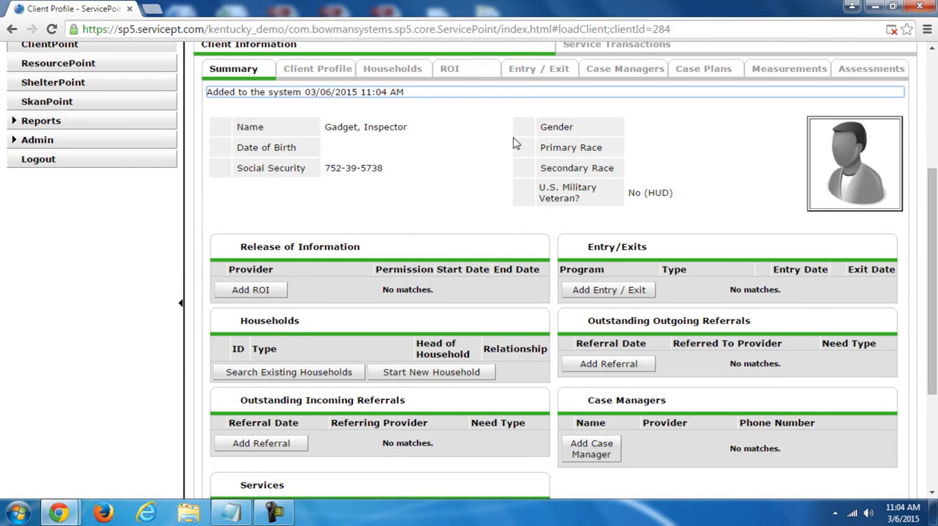
pyautogui.scroll(2, 935, 220)
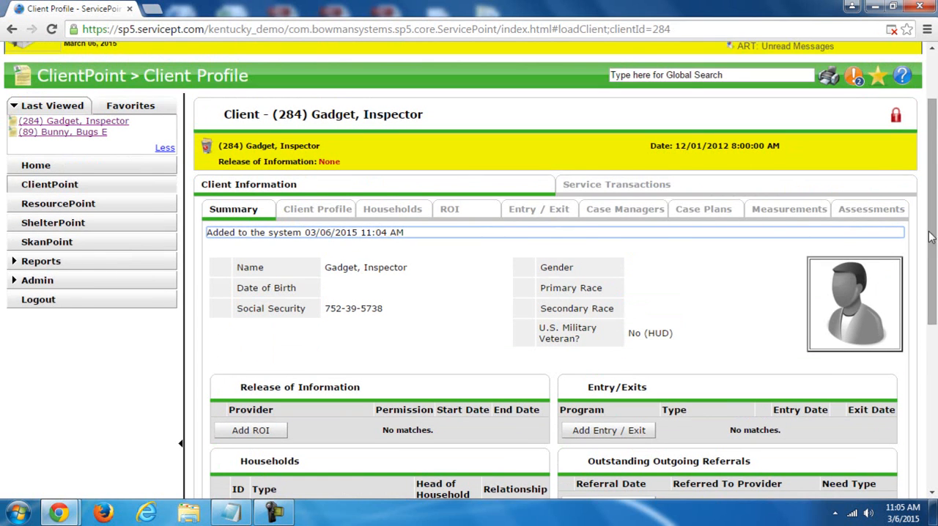
pyautogui.scroll(1, 689, 146)
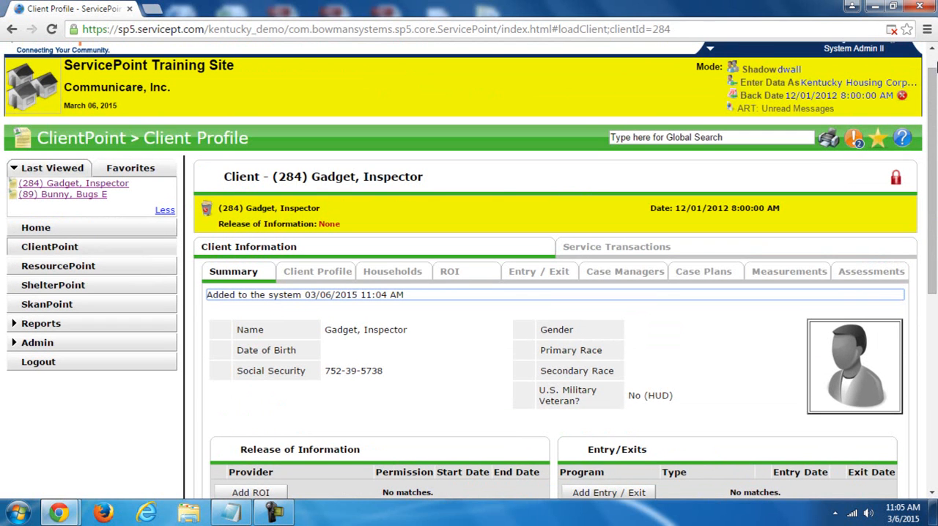
pyautogui.scroll(-1, 679, 238)
# - Look through the new client's Households, Client Profile and Summary information
pyautogui.click(344, 195)
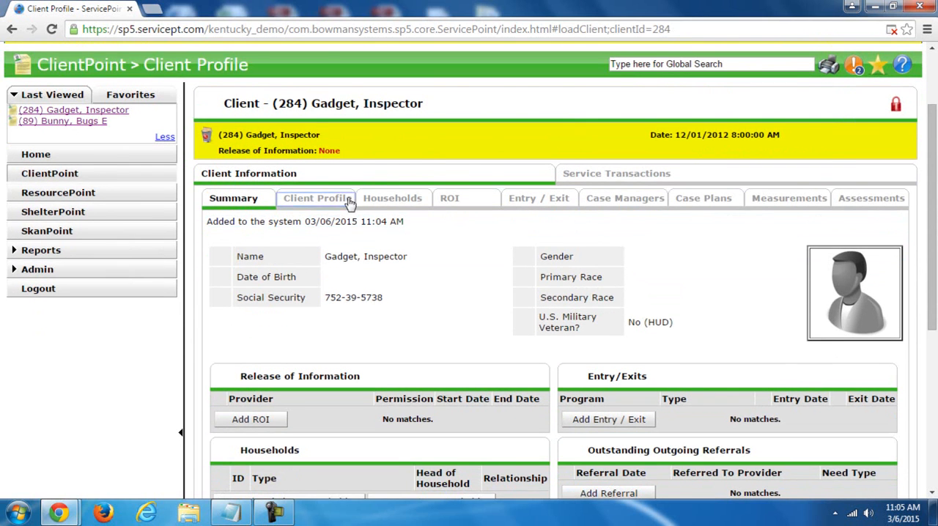
pyautogui.click(408, 71)
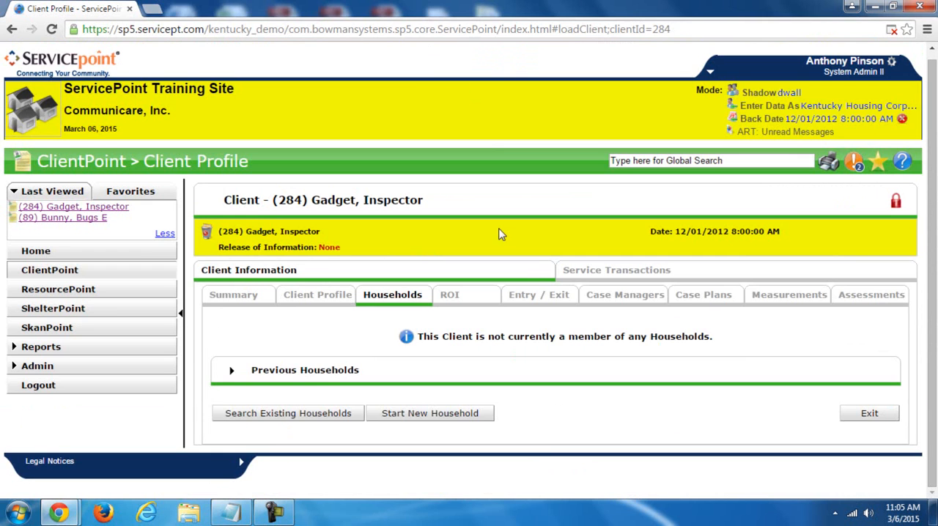
pyautogui.click(283, 296)
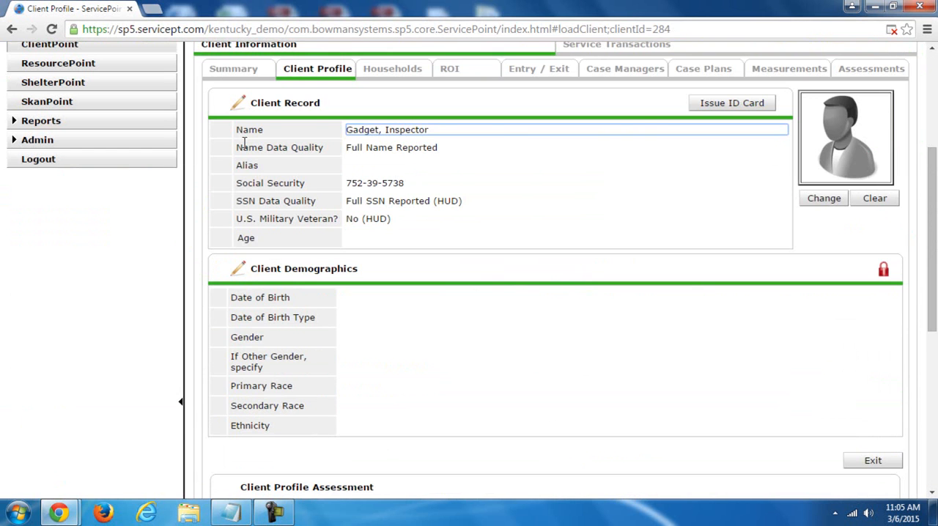
pyautogui.click(246, 71)
pyautogui.scroll(1, 916, 275)
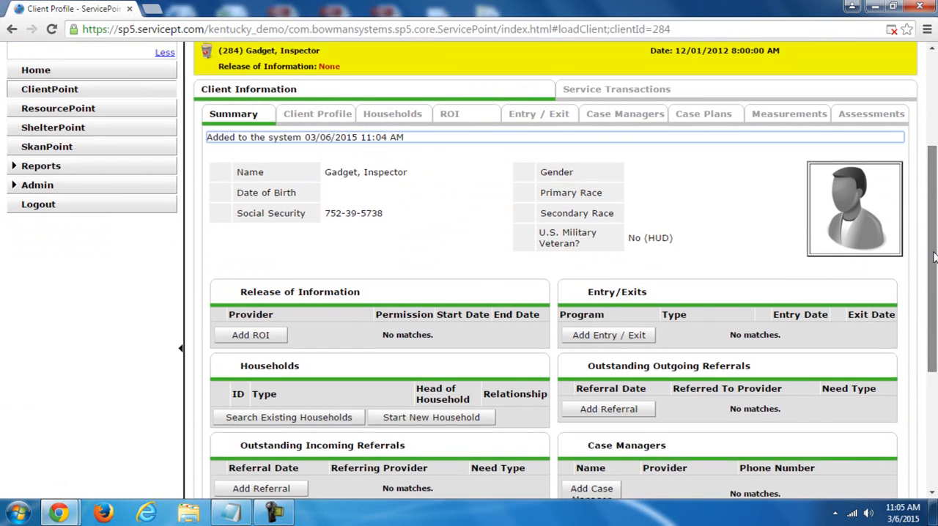
# - Return to the client search and replace the name with the next client's first and last names
pyautogui.click(64, 96)
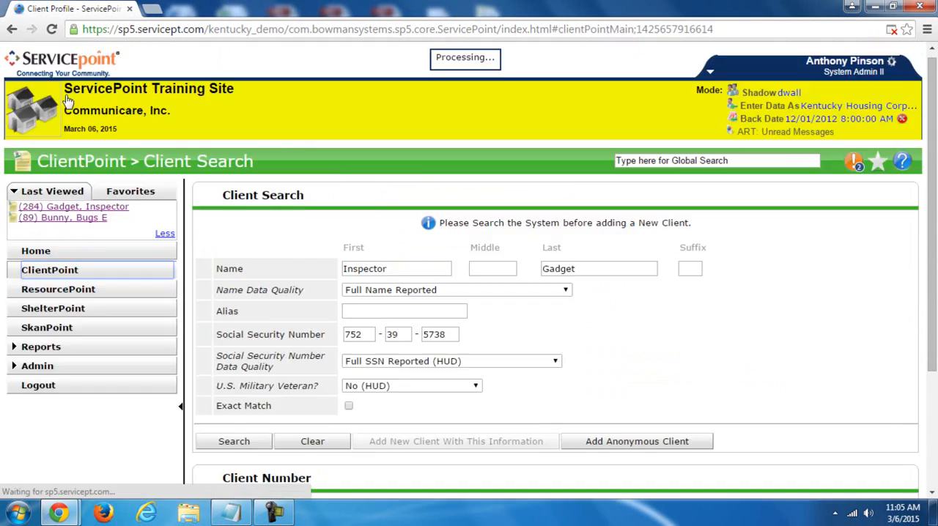
pyautogui.click(410, 80)
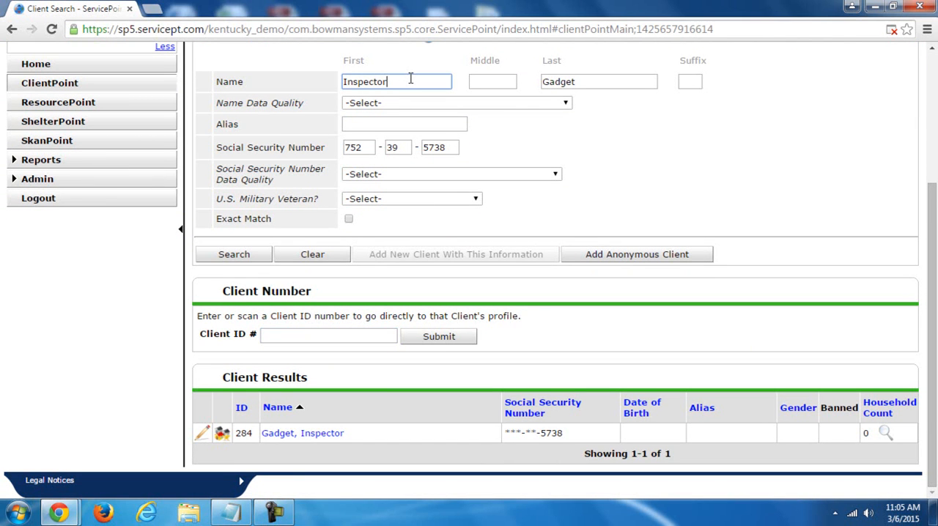
pyautogui.moveTo(410, 78); pyautogui.dragTo(309, 89)
pyautogui.write('Fred')
pyautogui.press('Tab')
pyautogui.press('Tab')
pyautogui.write('Fr')
pyautogui.press('BackSpace')
pyautogui.press('BackSpace')
pyautogui.press('BackSpace')
pyautogui.press('BackSpace')
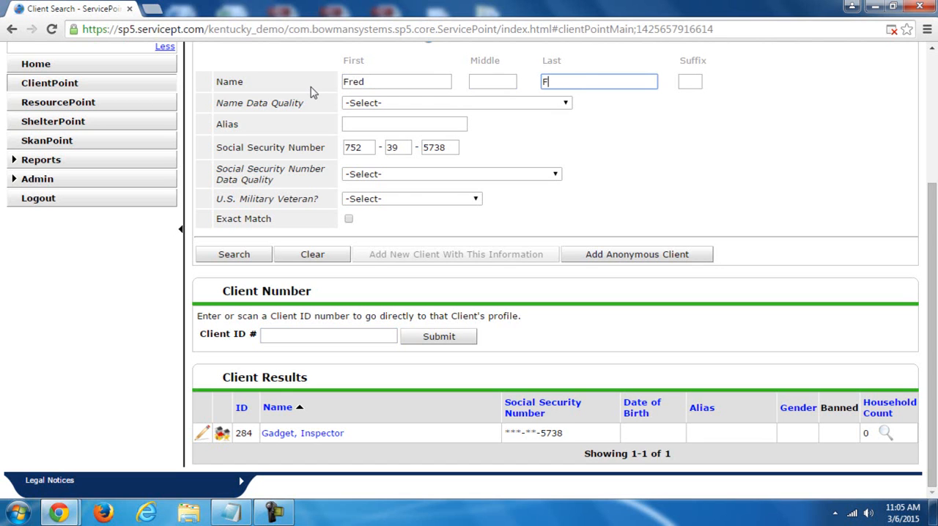
pyautogui.write('lintstone')
# - Set the name data quality to Full Name Reported and enter the client's Social Security number
pyautogui.click(354, 101)
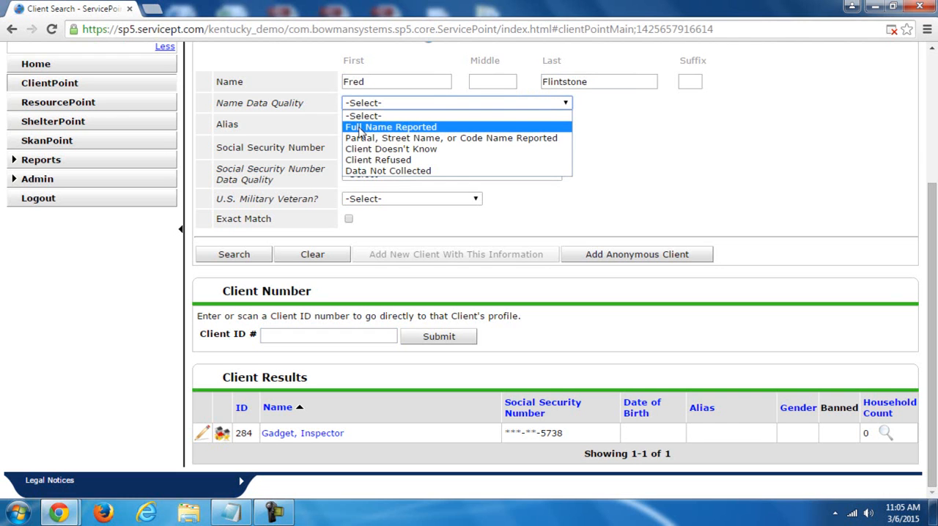
pyautogui.click(359, 127)
pyautogui.click(359, 125)
pyautogui.doubleClick(356, 148)
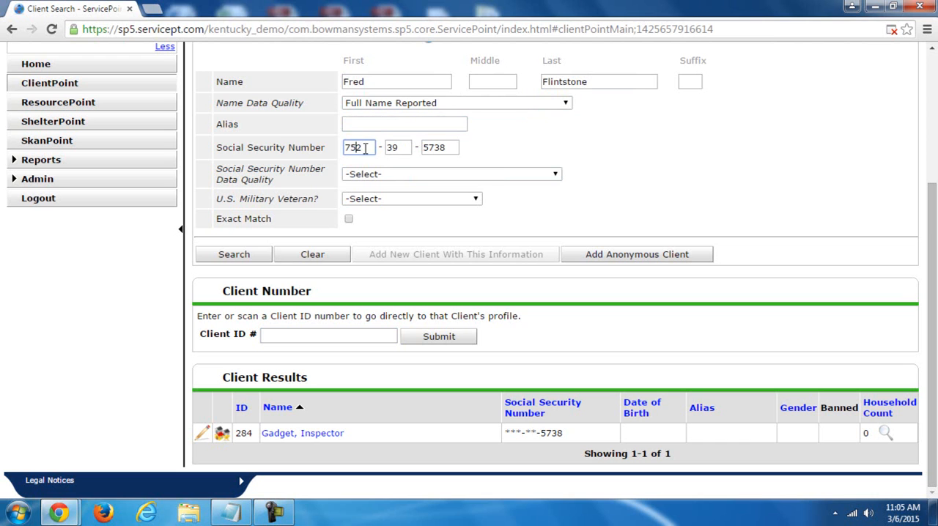
pyautogui.write('211123232')
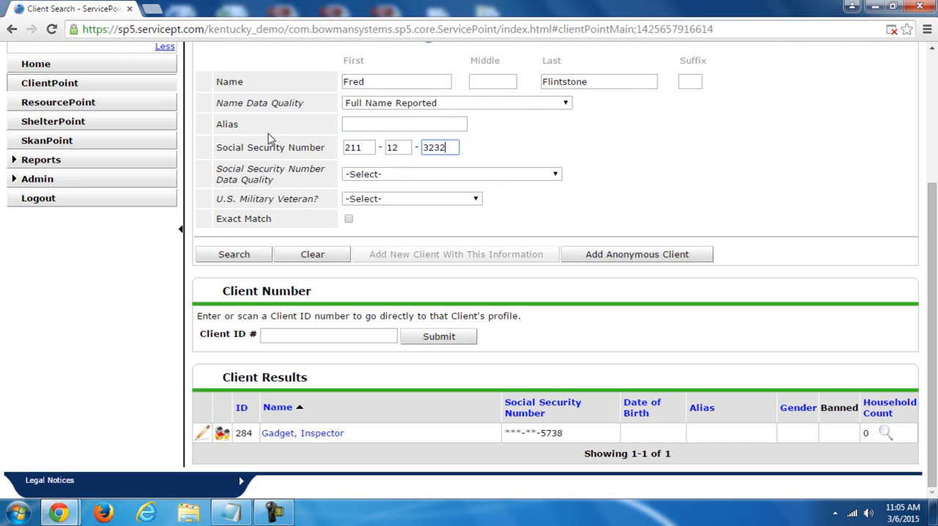
# - Set the Social Security data quality to Full SSN Reported (HUD) and U.S. Military Veteran to No (HUD), and search for the client
pyautogui.click(370, 171)
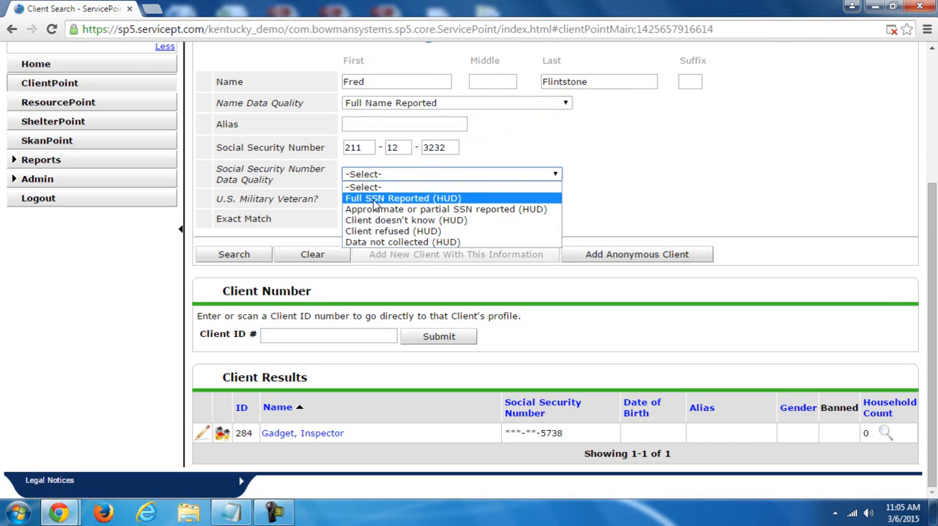
pyautogui.click(375, 200)
pyautogui.click(373, 199)
pyautogui.click(370, 233)
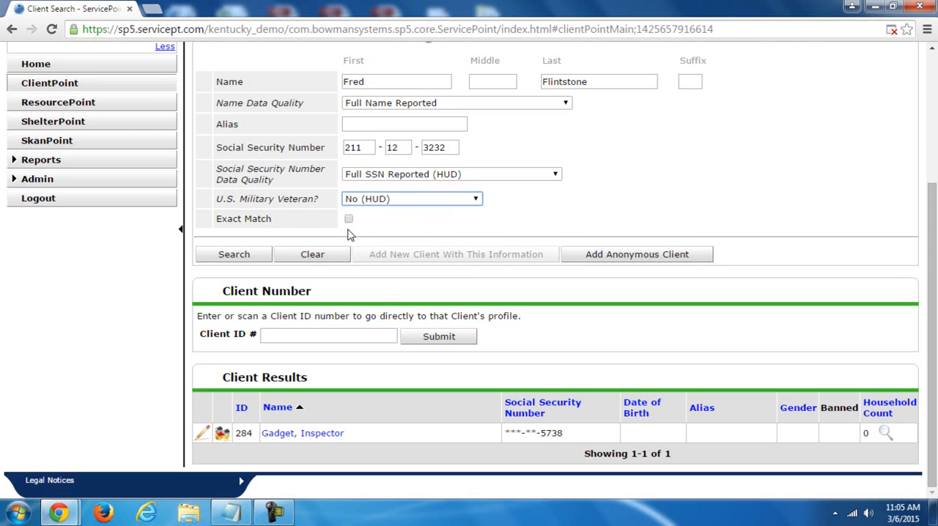
pyautogui.click(249, 253)
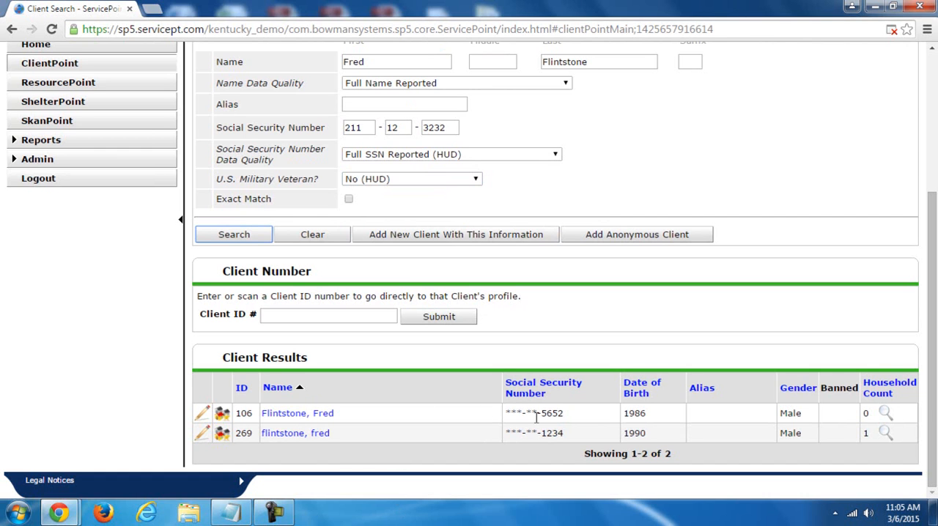
# - Compare the last four Social Security digits of the clients in the results with the number entered in the search
pyautogui.doubleClick(449, 129)
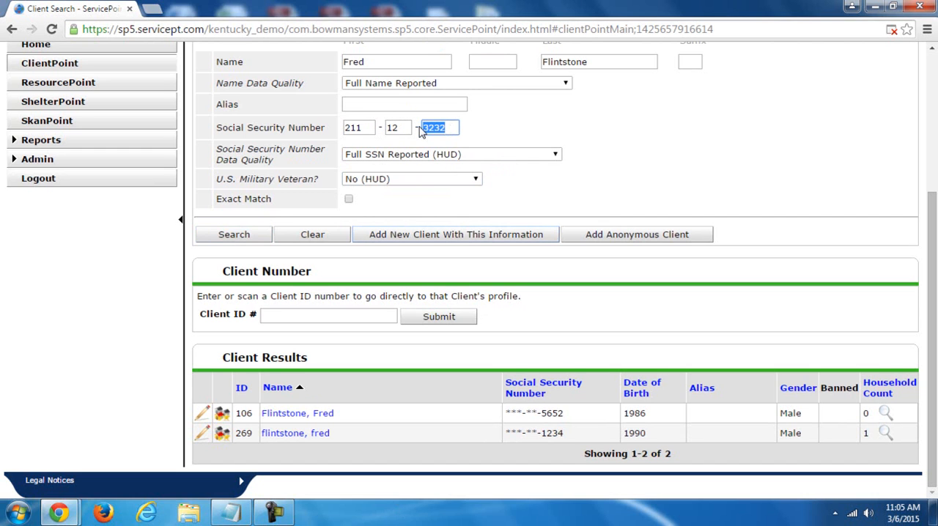
pyautogui.click(453, 126)
pyautogui.moveTo(545, 412); pyautogui.dragTo(563, 413)
pyautogui.click(559, 434)
pyautogui.doubleClick(558, 434)
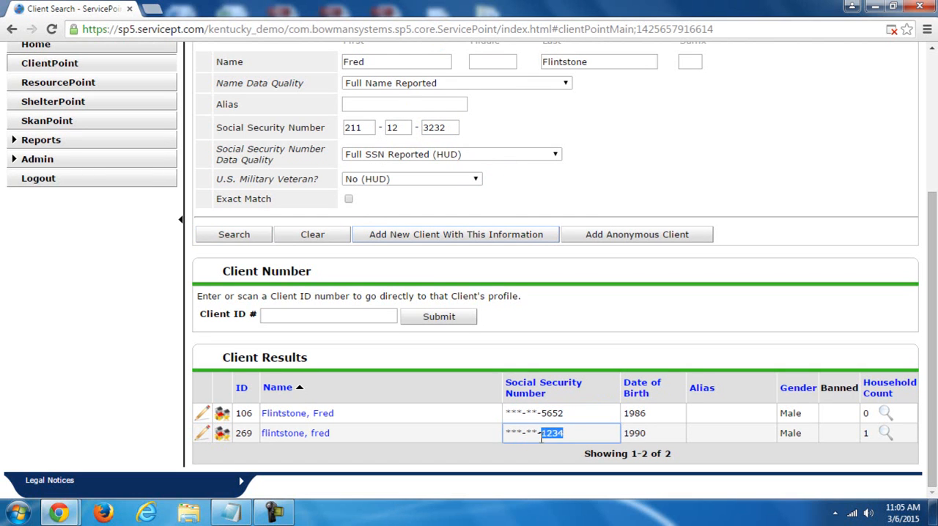
pyautogui.moveTo(934, 472); pyautogui.dragTo(935, 427)
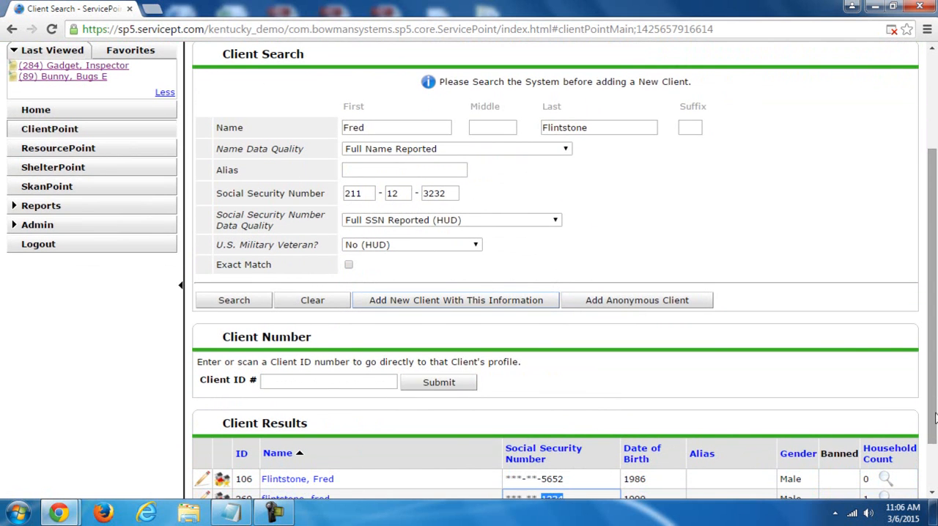
pyautogui.moveTo(936, 382); pyautogui.dragTo(936, 395)
pyautogui.click(320, 478)
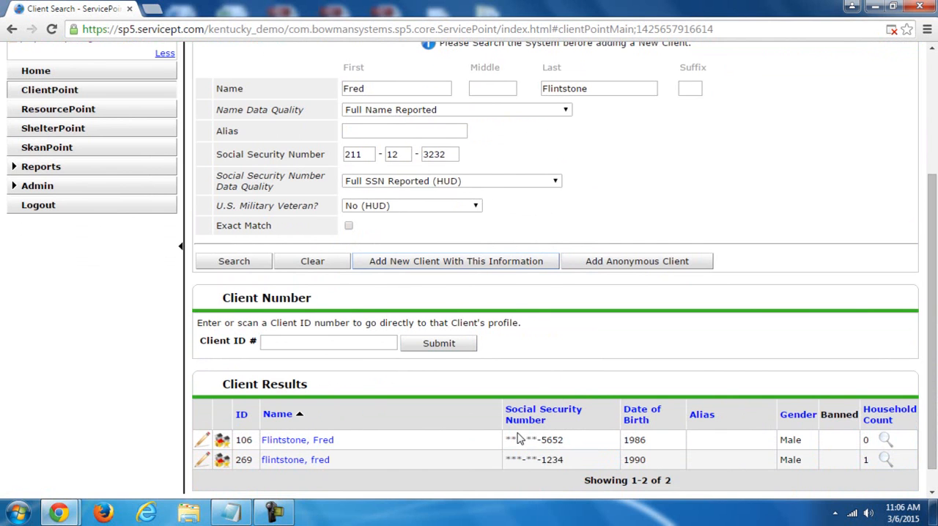
# - Add a new client with the searched information, using the back date 12/01/2012, together with a new household
pyautogui.click(471, 265)
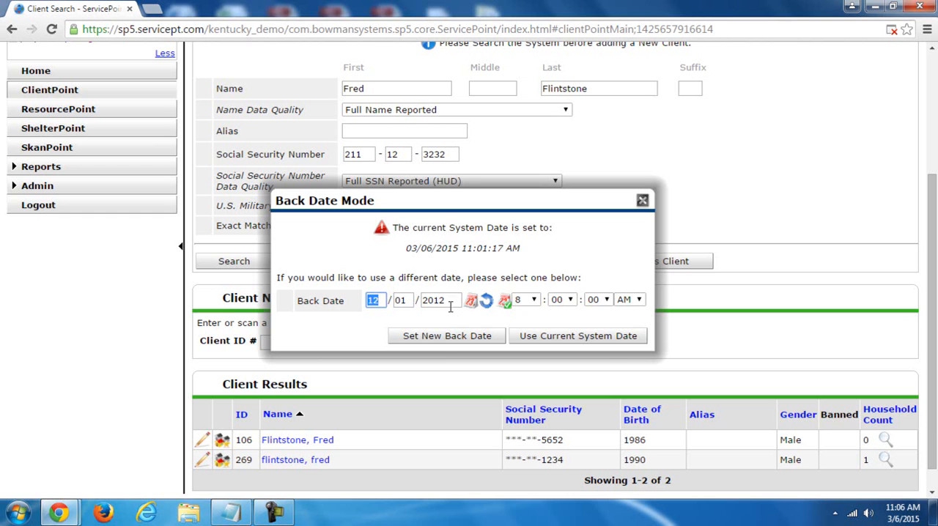
pyautogui.click(442, 340)
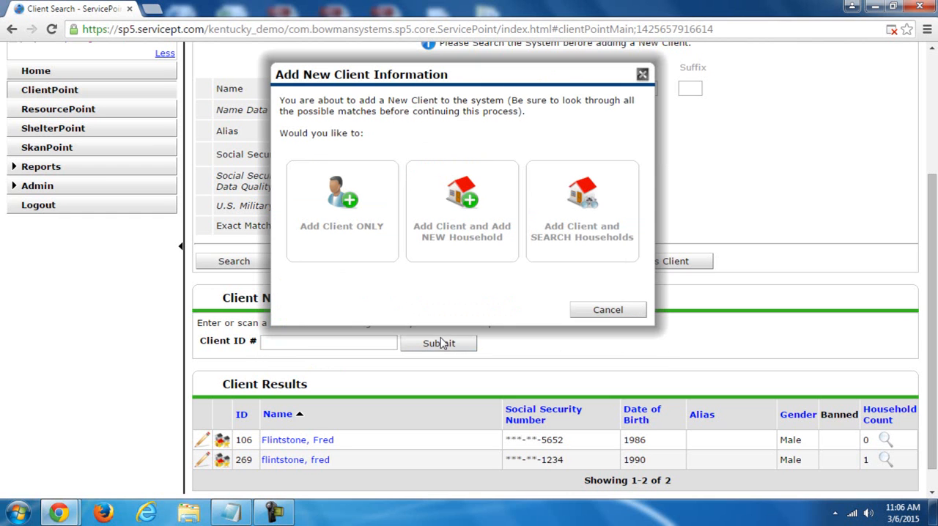
pyautogui.moveTo(511, 73); pyautogui.dragTo(571, 111)
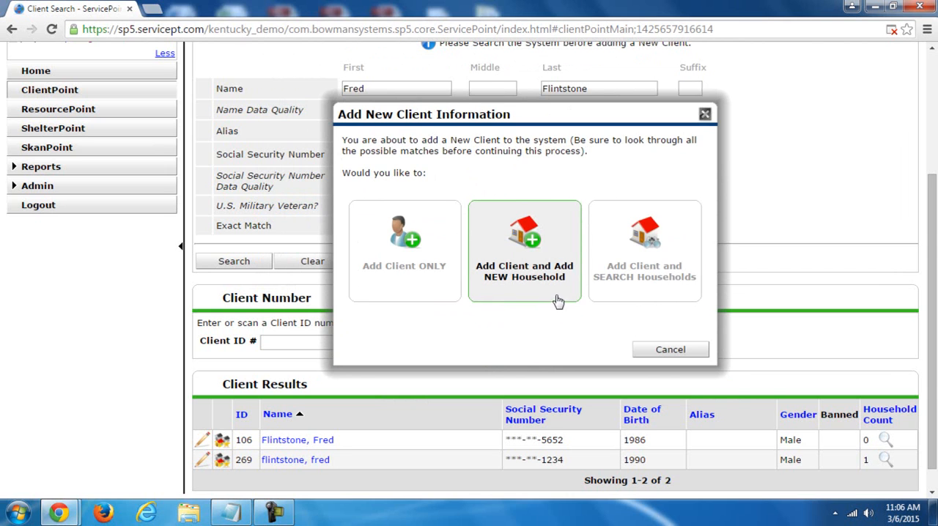
pyautogui.click(535, 263)
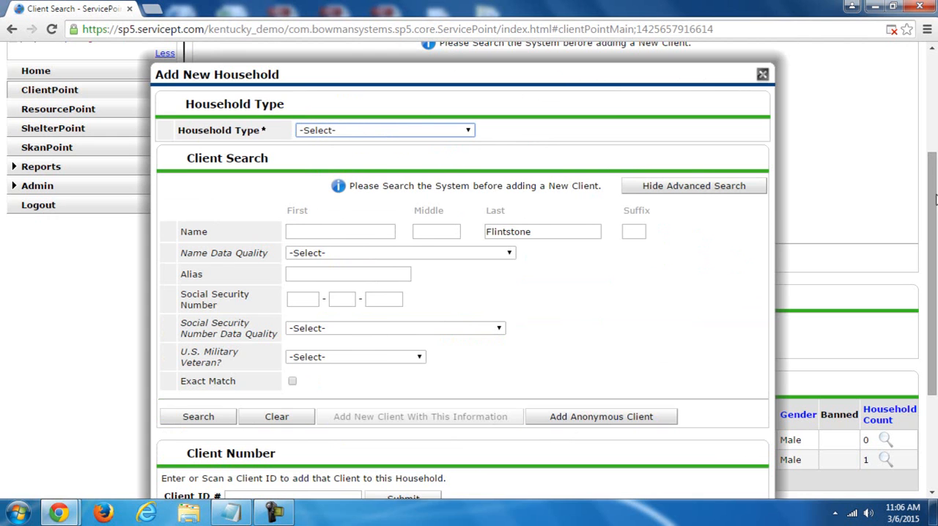
# - Set the new household's type to Couple With No Children
pyautogui.moveTo(576, 76); pyautogui.dragTo(622, 69)
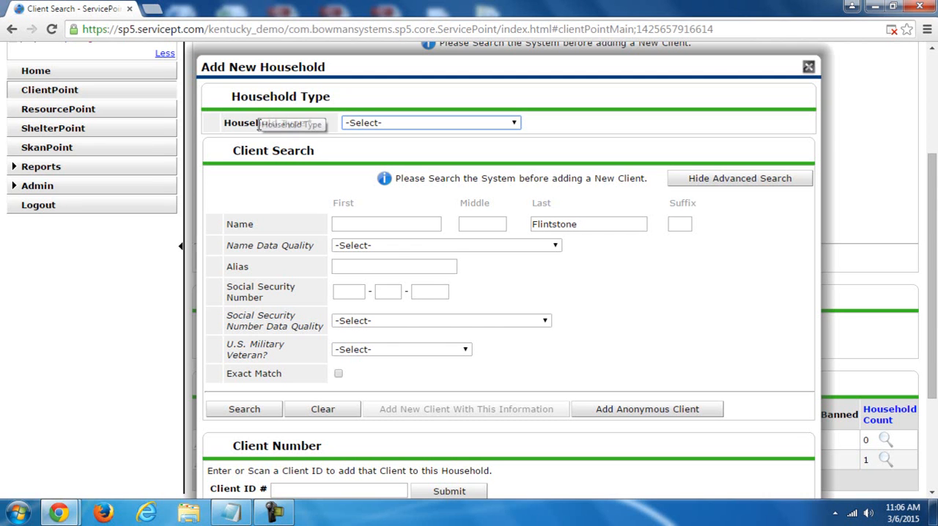
pyautogui.click(386, 128)
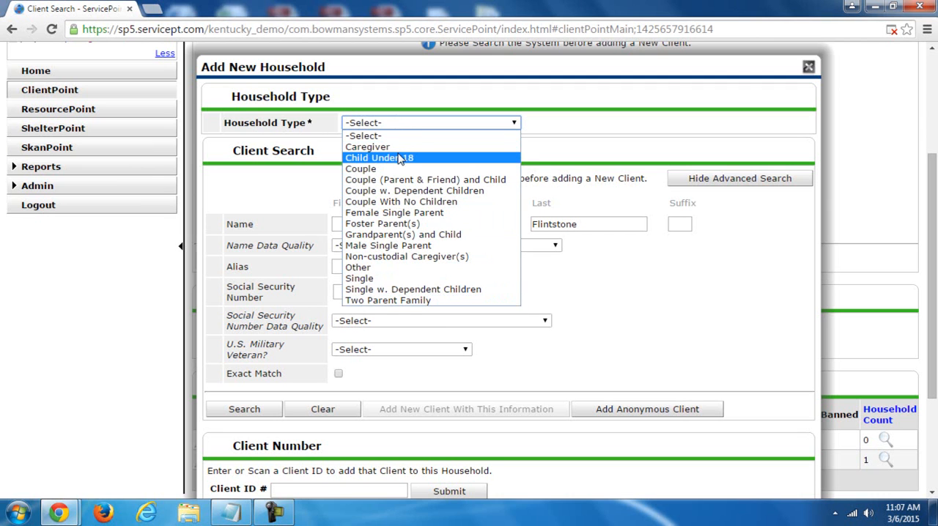
pyautogui.click(407, 202)
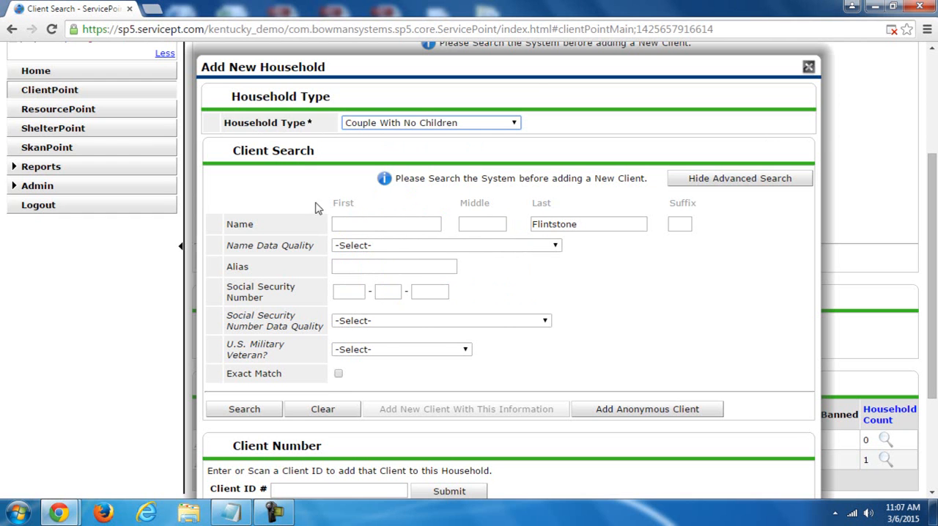
# - Enter the second household member's first name in the household's client search and set the name data quality to Full Name Reported
pyautogui.moveTo(934, 257); pyautogui.dragTo(934, 319)
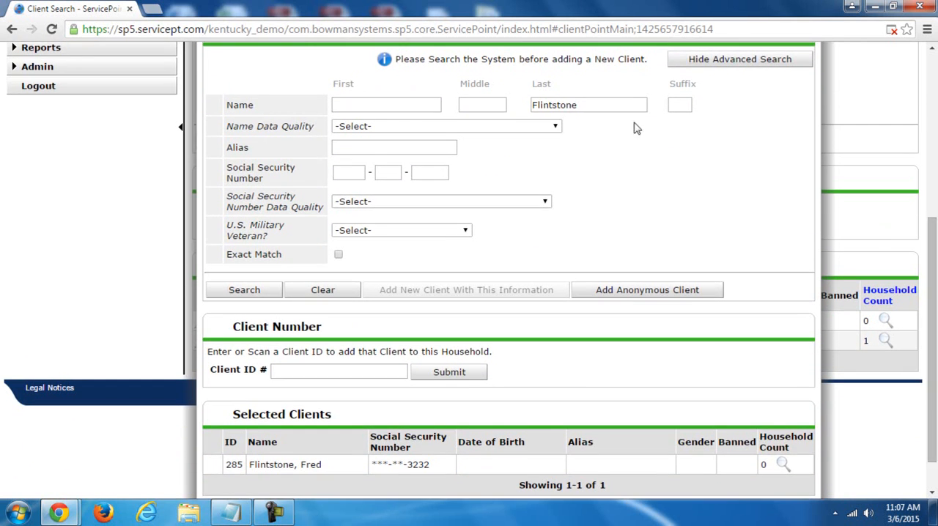
pyautogui.click(420, 102)
pyautogui.write('Wilma')
pyautogui.click(429, 128)
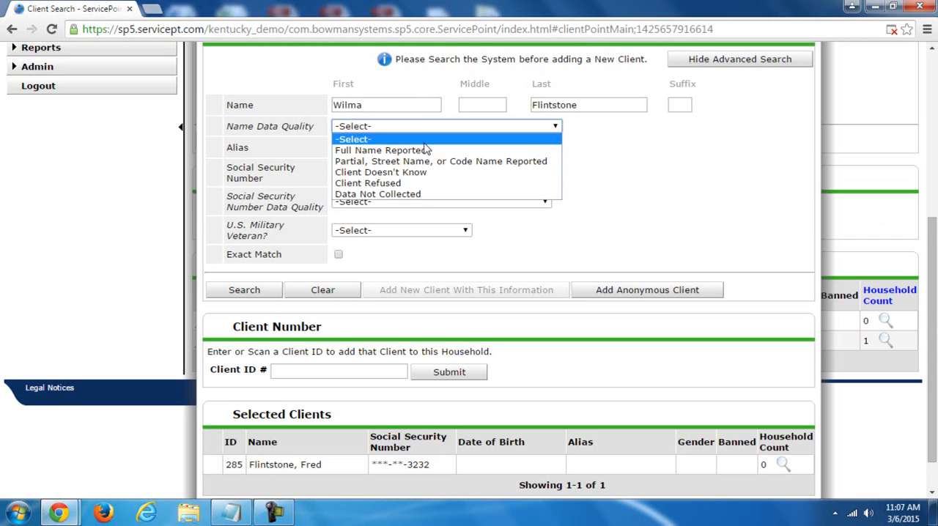
pyautogui.click(422, 149)
# - Search for the second household member with her Social Security number, data quality Full SSN Reported (HUD) and veteran status No (HUD)
pyautogui.click(356, 172)
pyautogui.write('558 - 98 - 9828')
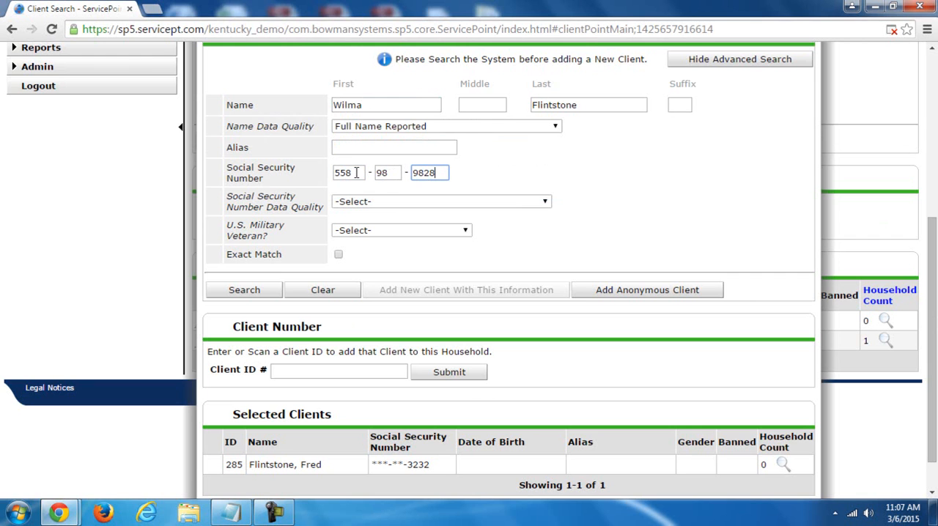
pyautogui.click(381, 205)
pyautogui.click(378, 226)
pyautogui.click(376, 231)
pyautogui.click(372, 265)
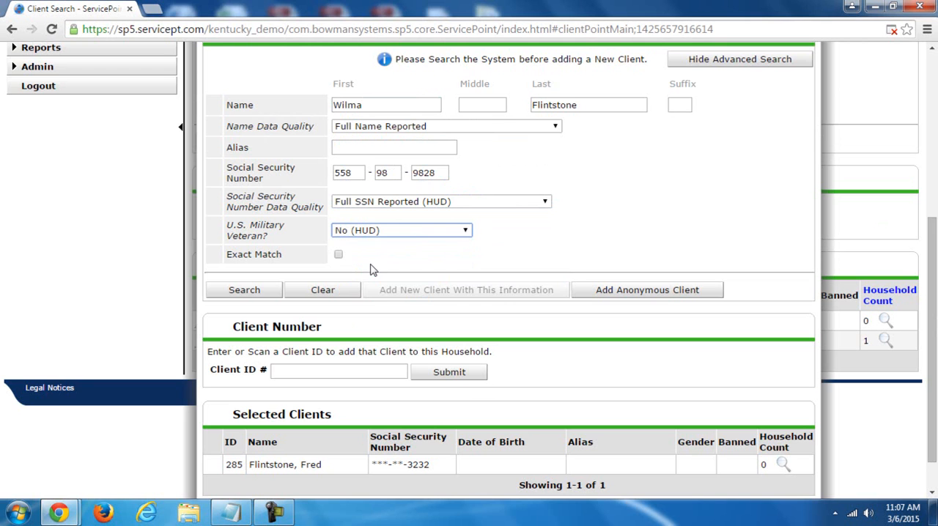
pyautogui.click(242, 293)
# - Check the last four Social Security digits of both matching clients against the second household member's number
pyautogui.scroll(-3, 247, 282)
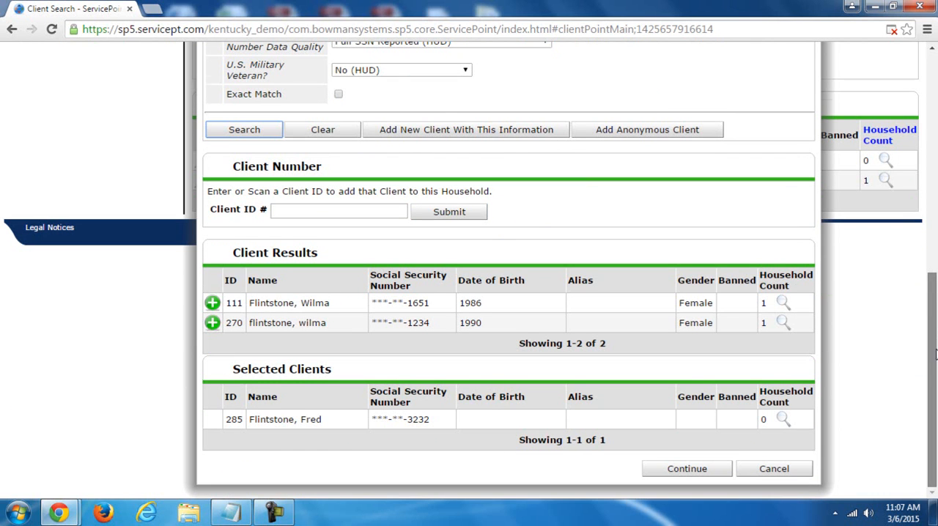
pyautogui.scroll(3, 931, 356)
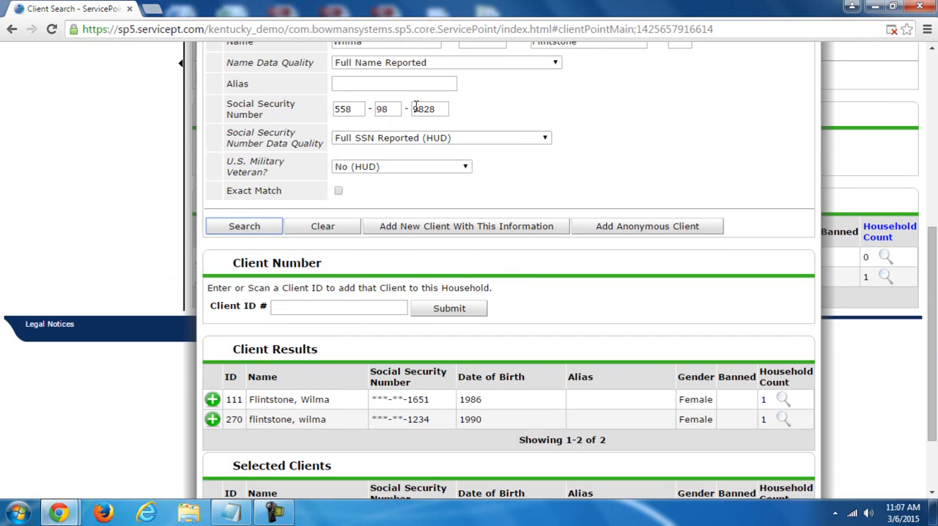
pyautogui.doubleClick(408, 402)
pyautogui.moveTo(408, 420); pyautogui.dragTo(432, 420)
pyautogui.click(433, 419)
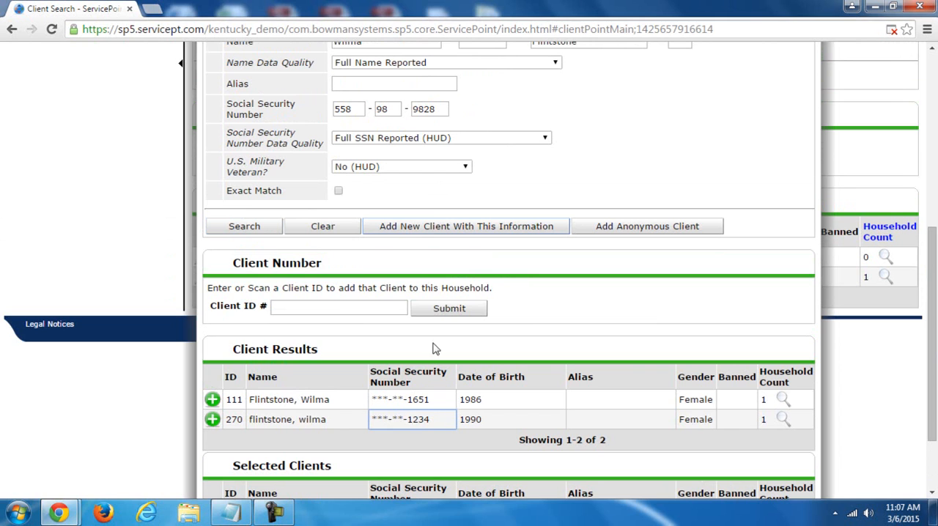
# - Add the second household member as a new client with the searched information and continue to the household information
pyautogui.click(432, 227)
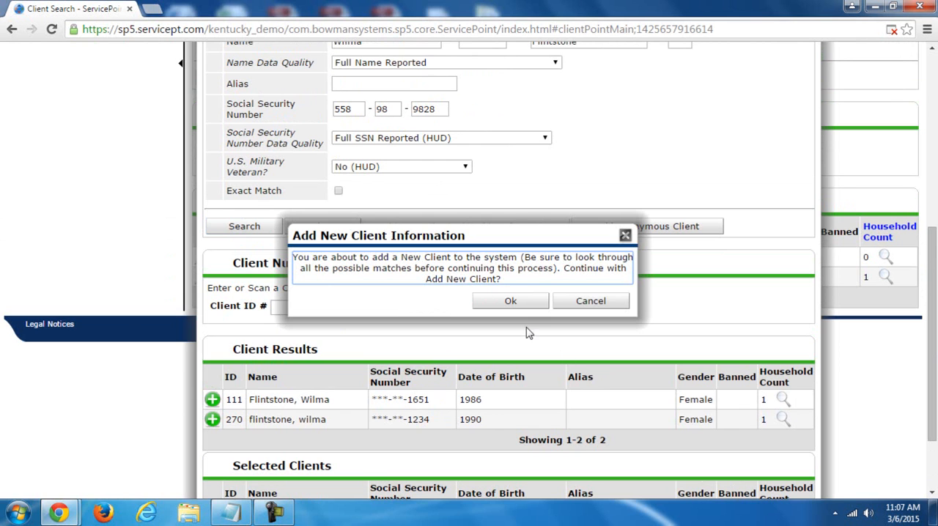
pyautogui.click(525, 304)
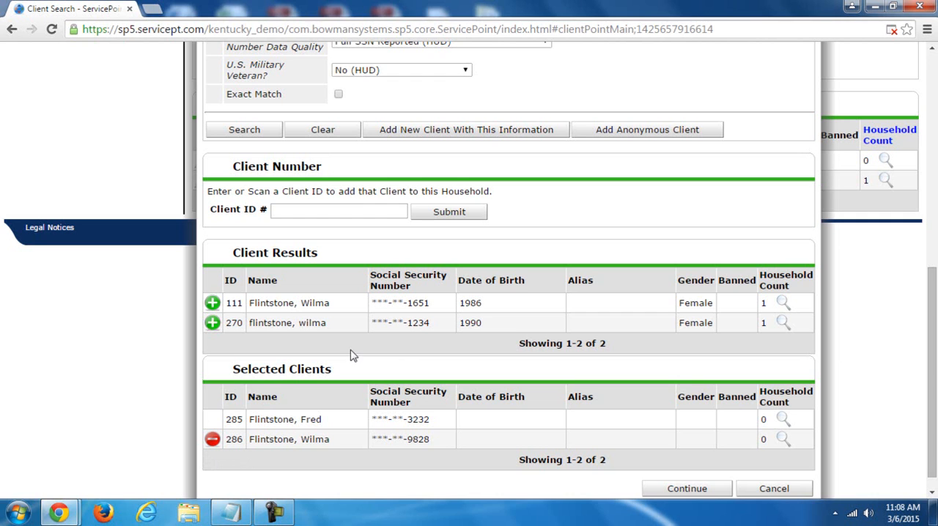
pyautogui.moveTo(931, 349); pyautogui.dragTo(934, 387)
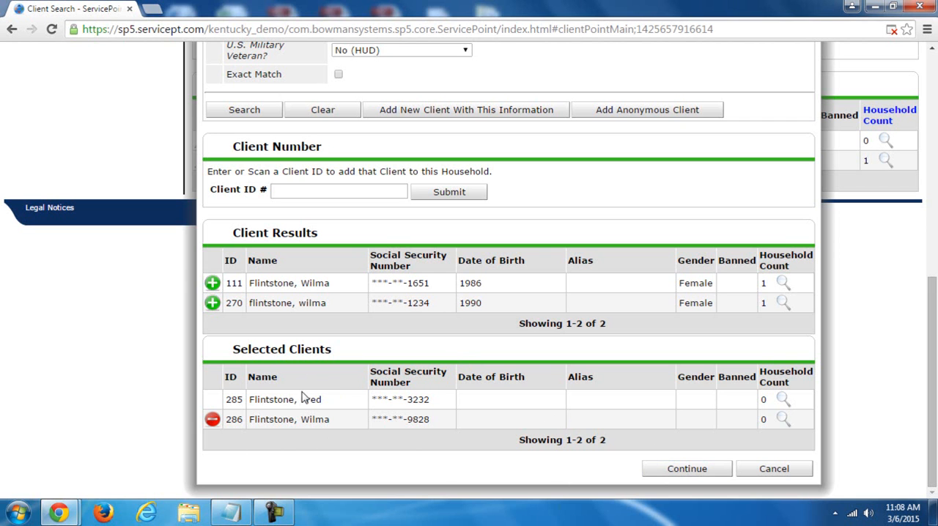
pyautogui.click(692, 469)
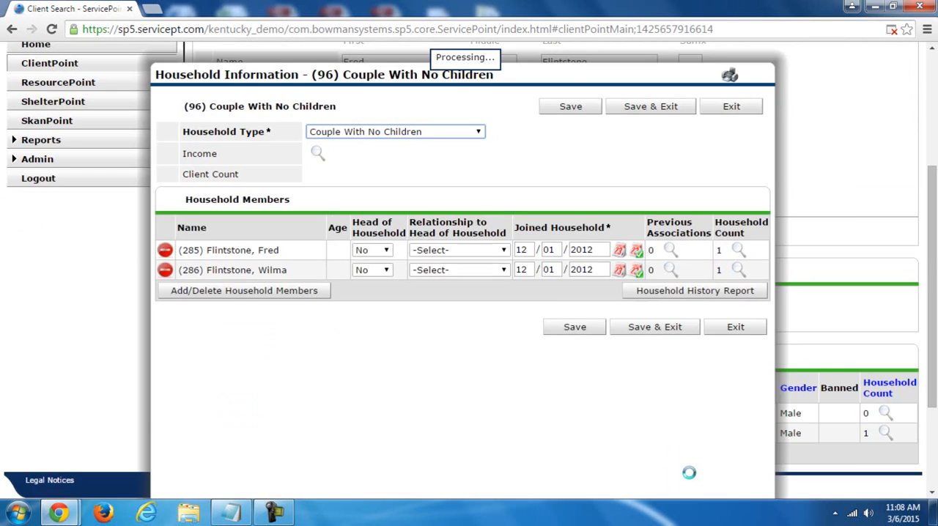
# - Examine the Head of Household and Relationship to Head of Household choices for both household members
pyautogui.moveTo(933, 173)
pyautogui.mouseDown()
pyautogui.moveTo(934, 192)
pyautogui.moveTo(936, 181)
pyautogui.mouseUp()
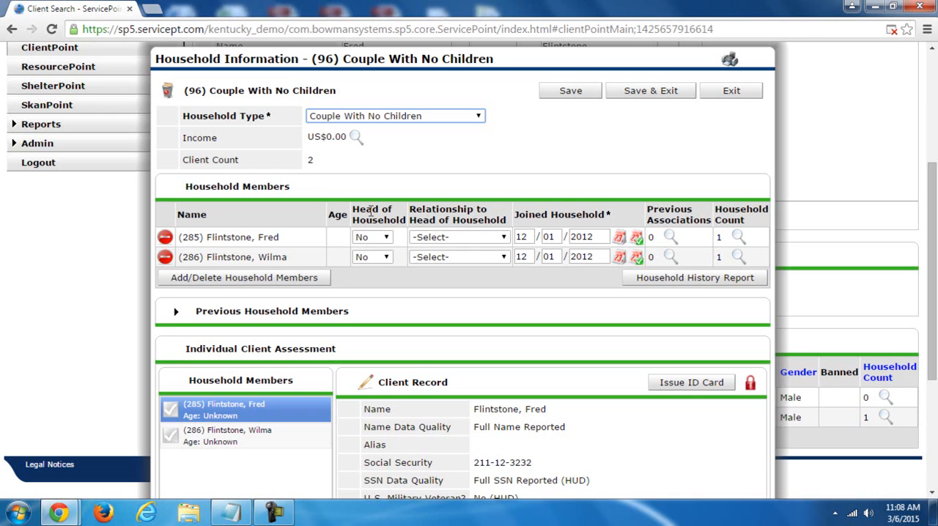
pyautogui.click(373, 242)
pyautogui.click(370, 249)
pyautogui.click(372, 257)
pyautogui.click(363, 269)
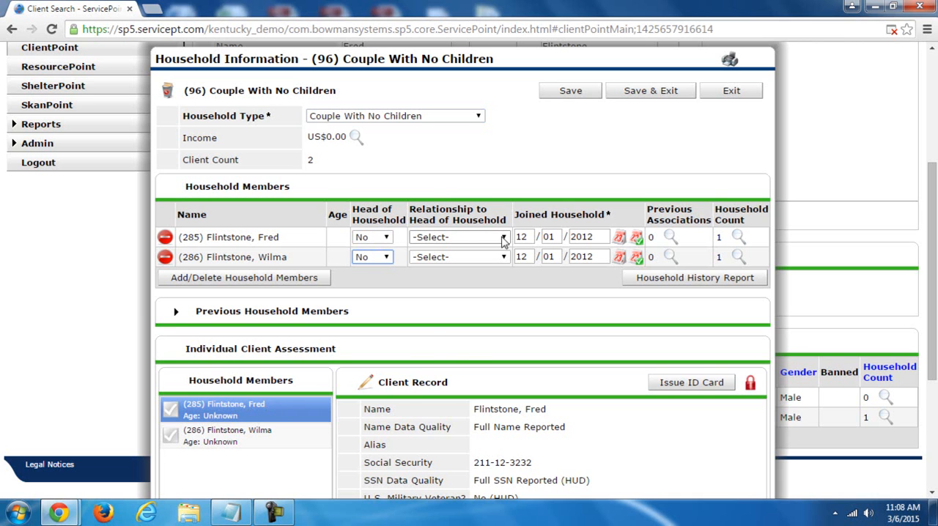
pyautogui.click(470, 237)
pyautogui.click(470, 240)
pyautogui.click(469, 255)
pyautogui.click(471, 261)
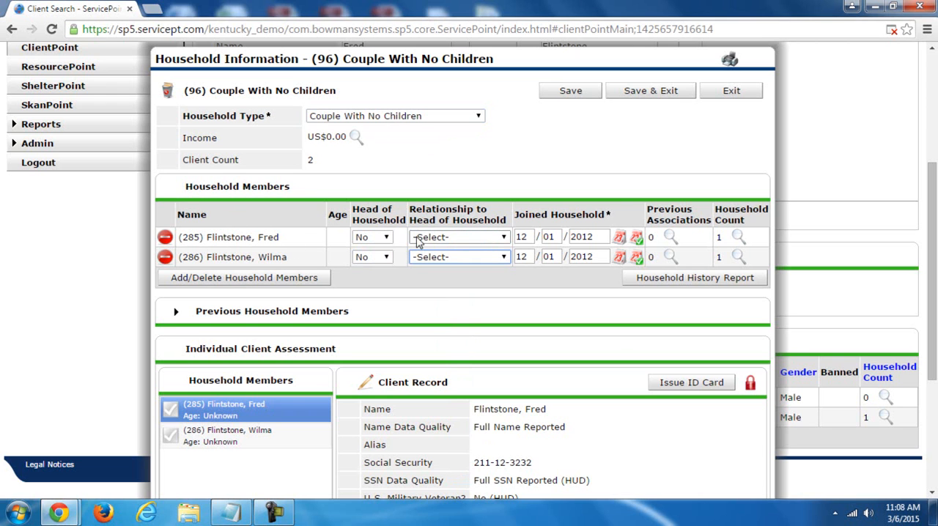
# - Make the first client the head of household and set the second member's relationship to wife
pyautogui.click(376, 239)
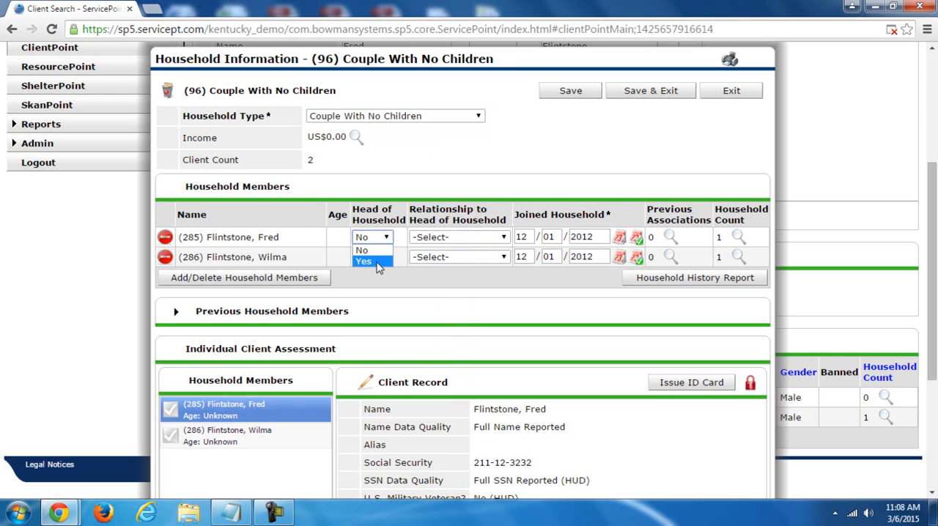
pyautogui.click(373, 262)
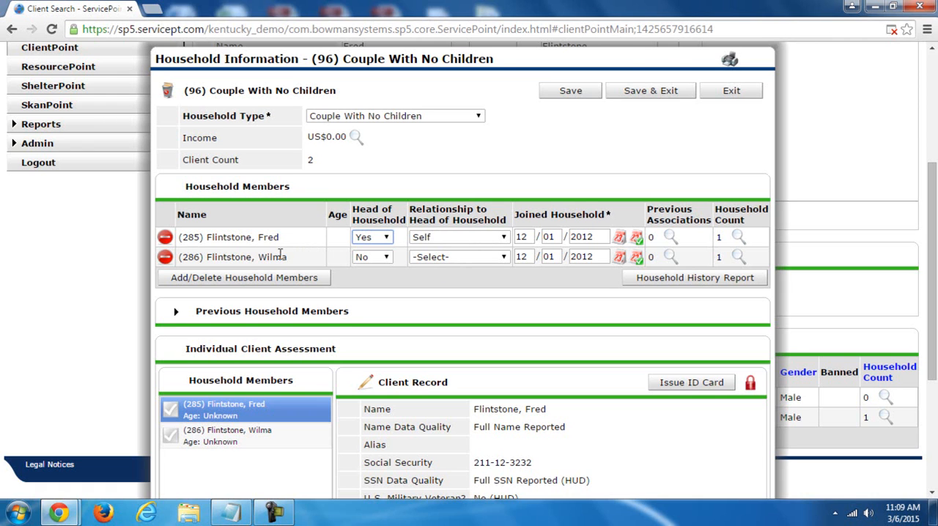
pyautogui.click(375, 256)
pyautogui.click(377, 253)
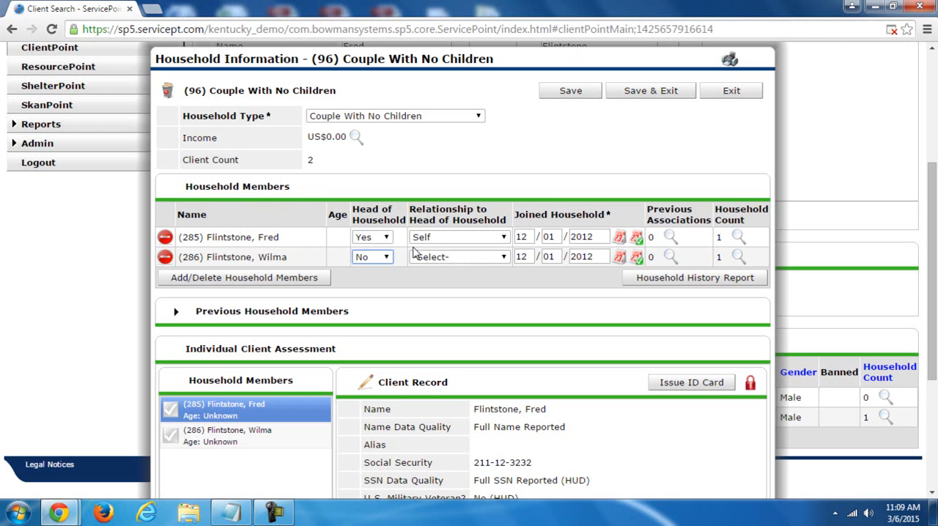
pyautogui.click(434, 256)
pyautogui.moveTo(501, 298); pyautogui.dragTo(512, 381)
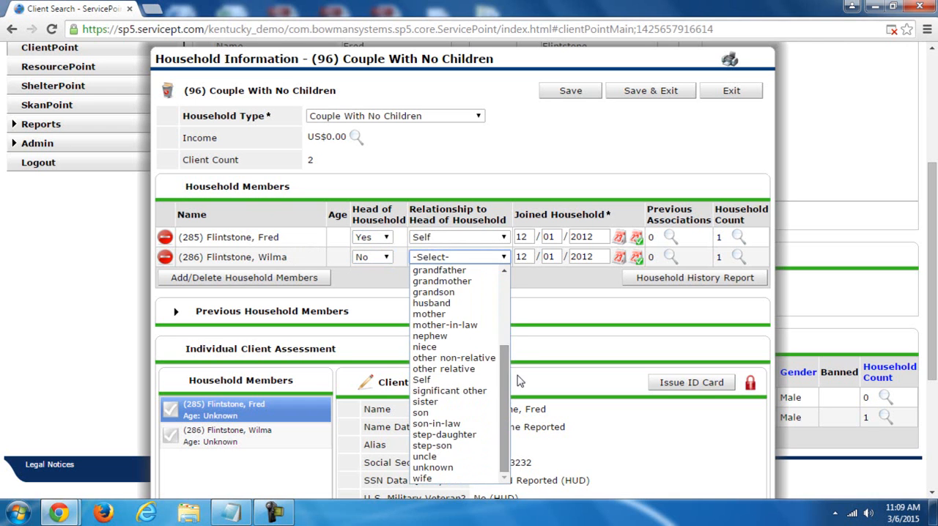
pyautogui.click(448, 477)
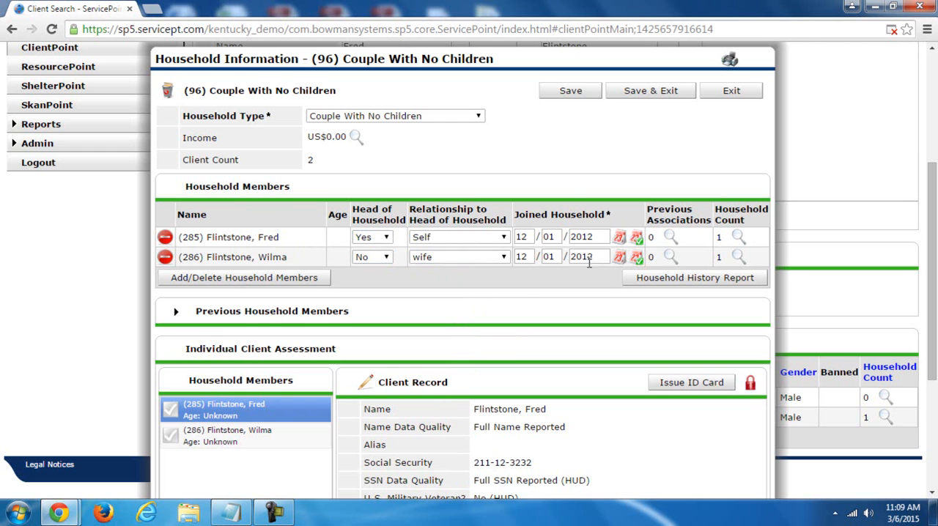
# - Check the members' joined-household dates against the active back date, and save and exit the household information
pyautogui.moveTo(934, 300); pyautogui.dragTo(934, 192)
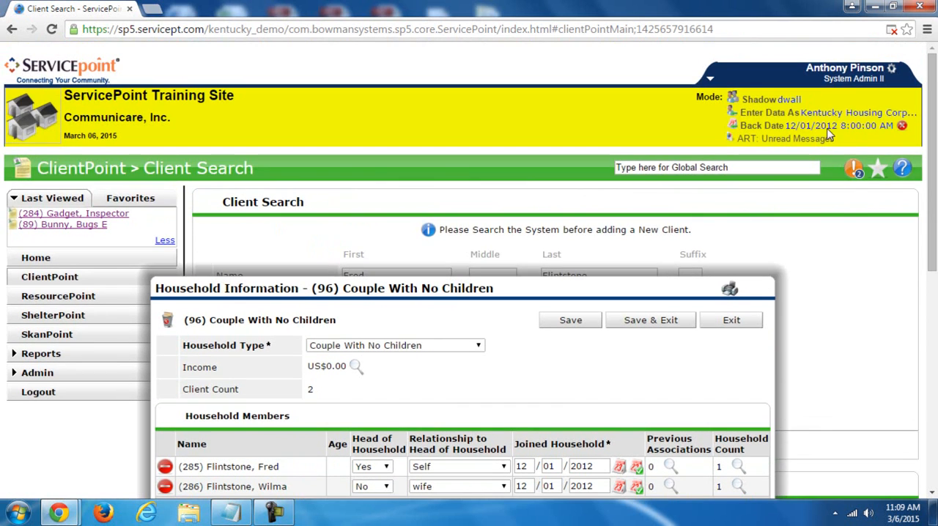
pyautogui.scroll(-3, 886, 125)
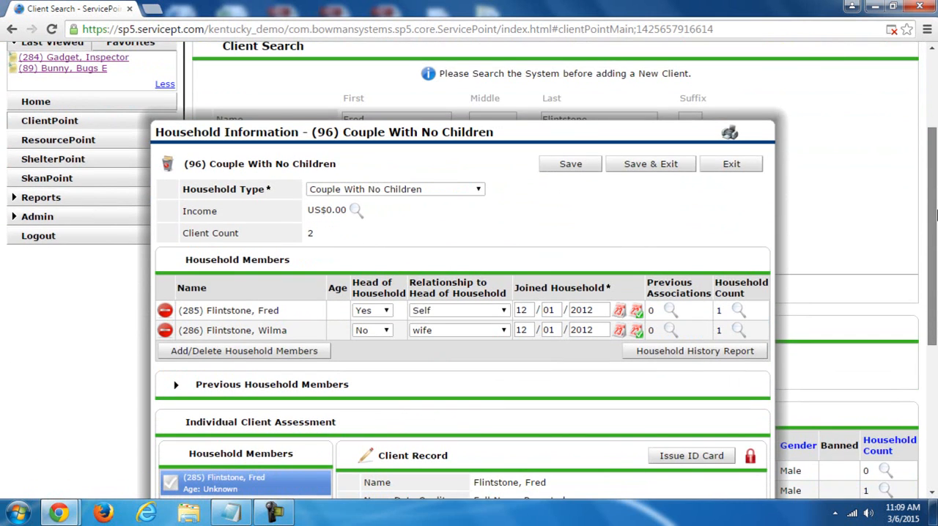
pyautogui.scroll(-3, 934, 249)
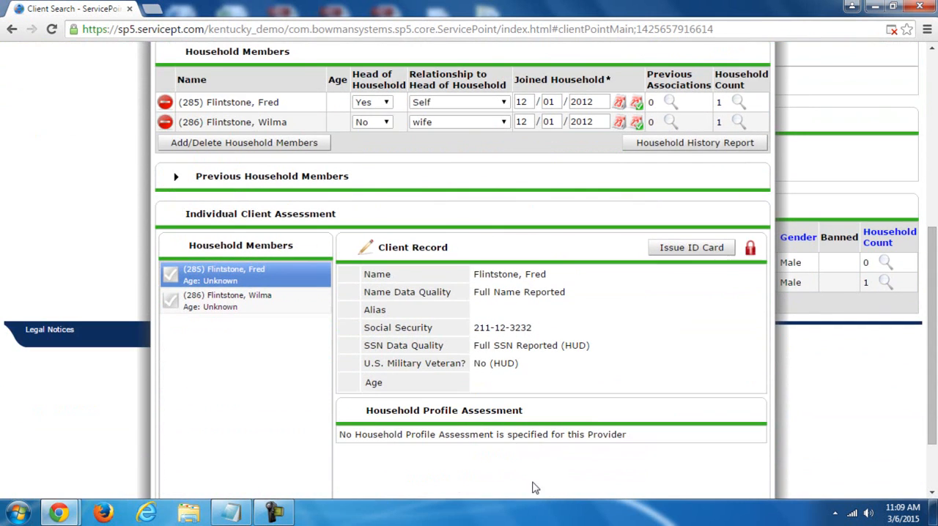
pyautogui.scroll(3, 934, 325)
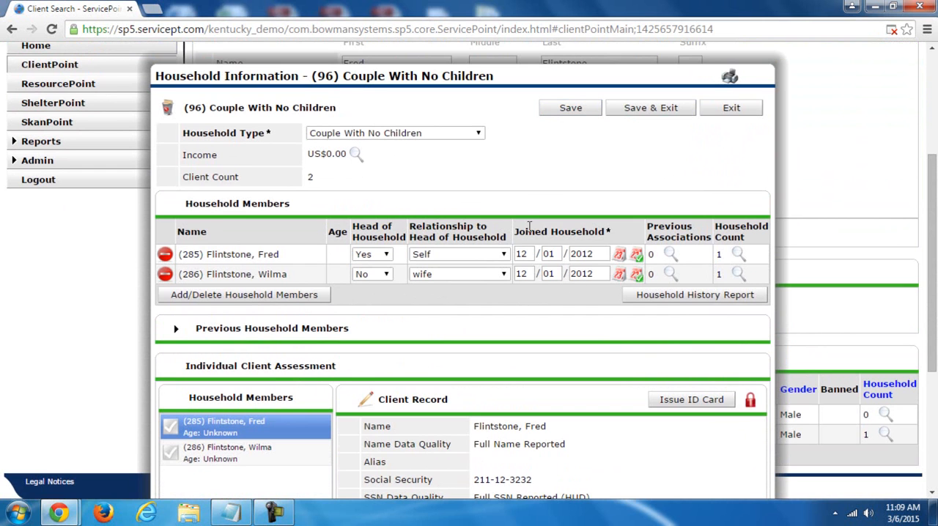
pyautogui.click(573, 108)
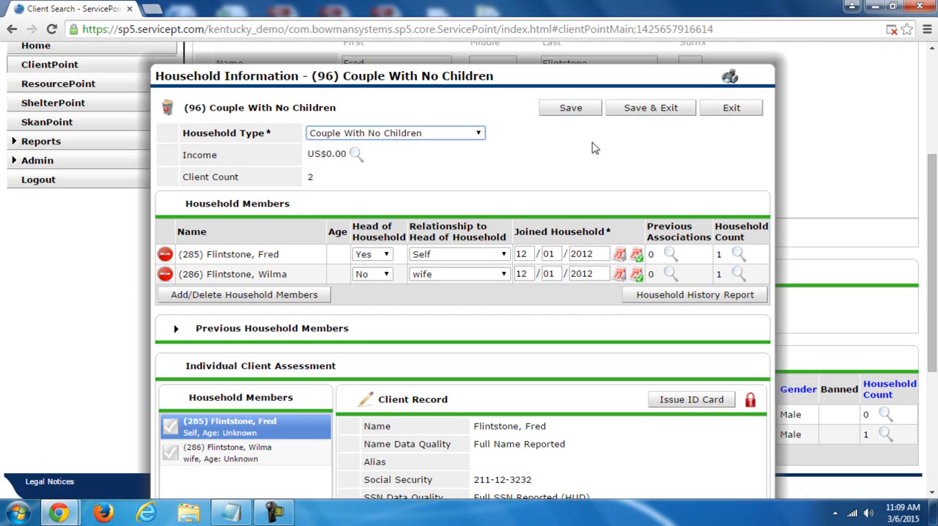
pyautogui.click(675, 104)
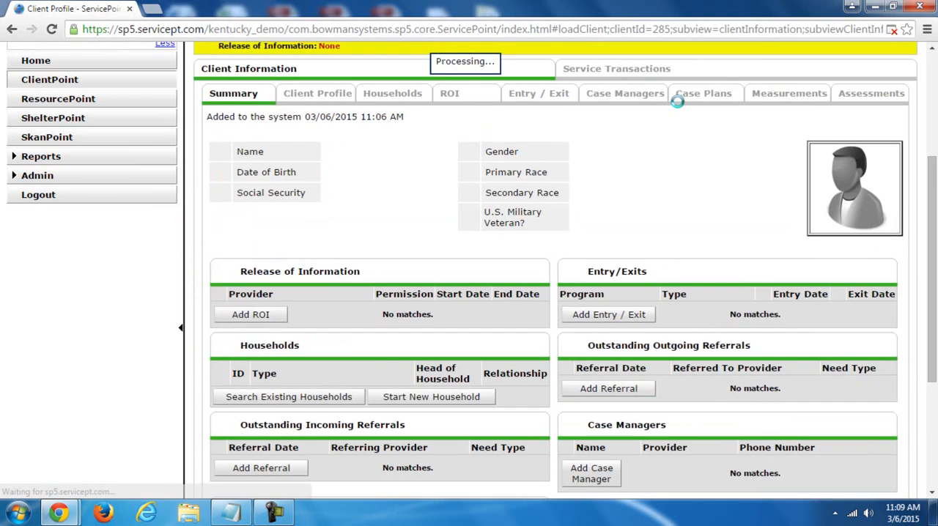
# - Check whose profile is open and switch to the other household member's profile
pyautogui.scroll(-2, 407, 184)
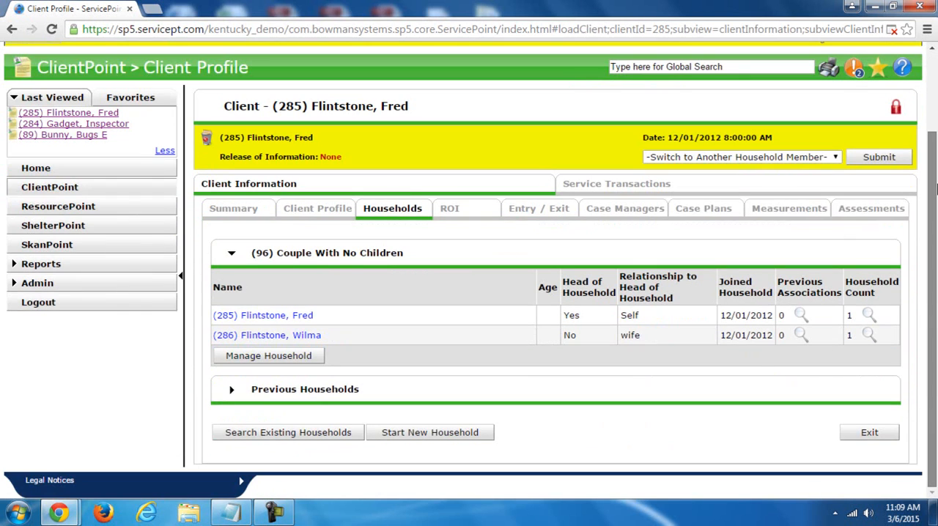
pyautogui.moveTo(224, 106); pyautogui.dragTo(411, 113)
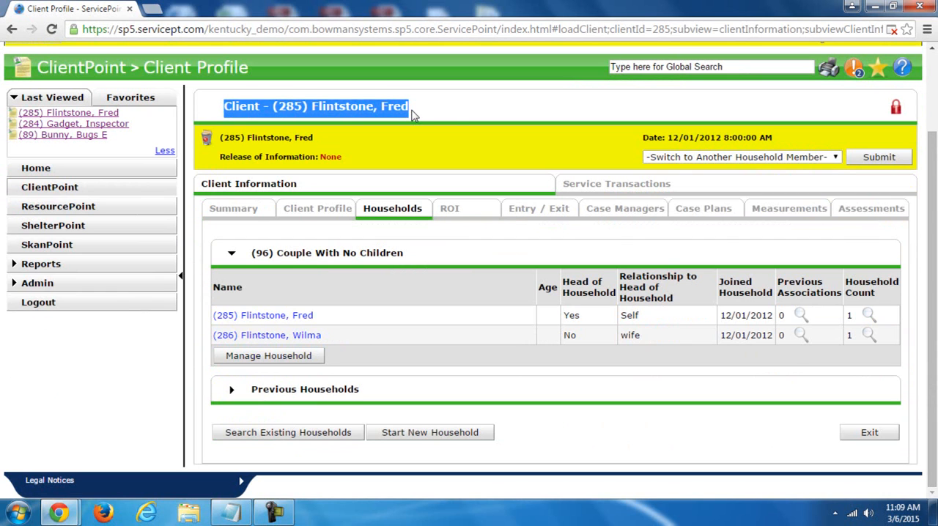
pyautogui.click(413, 114)
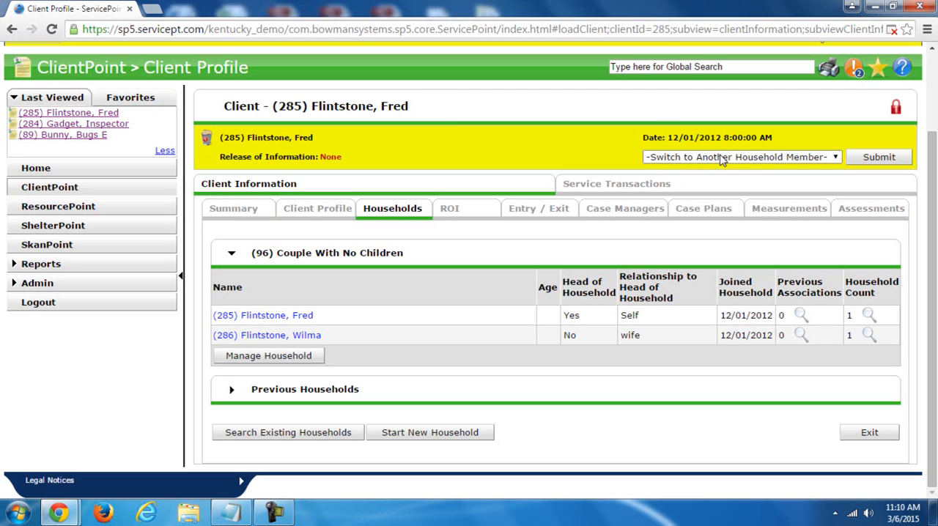
pyautogui.click(835, 159)
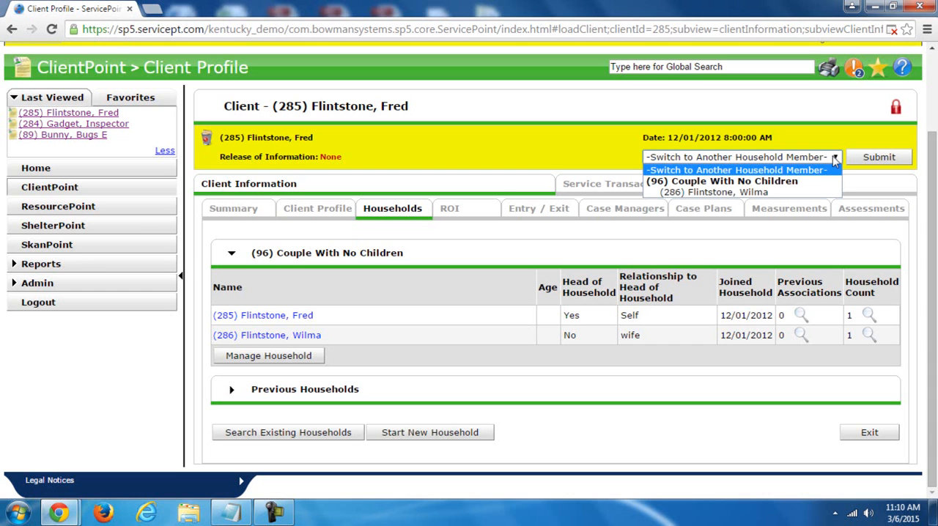
pyautogui.click(732, 193)
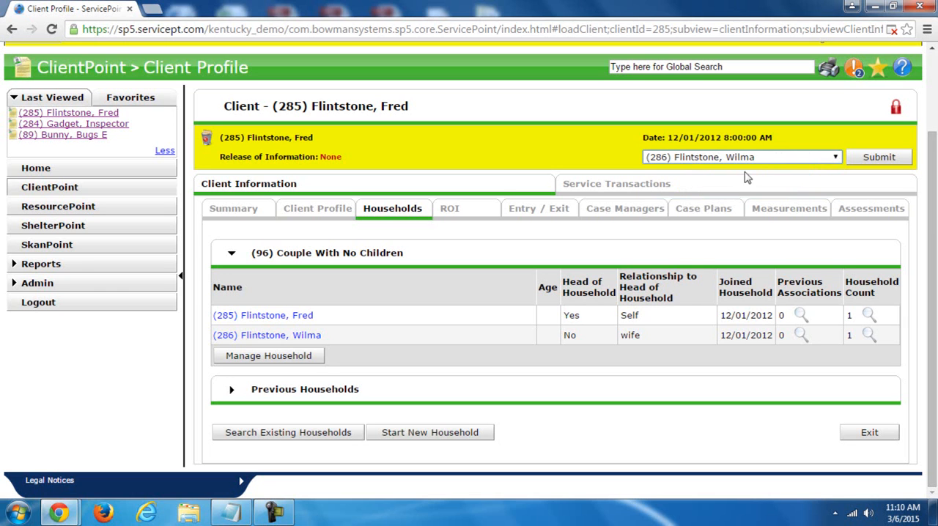
pyautogui.click(872, 163)
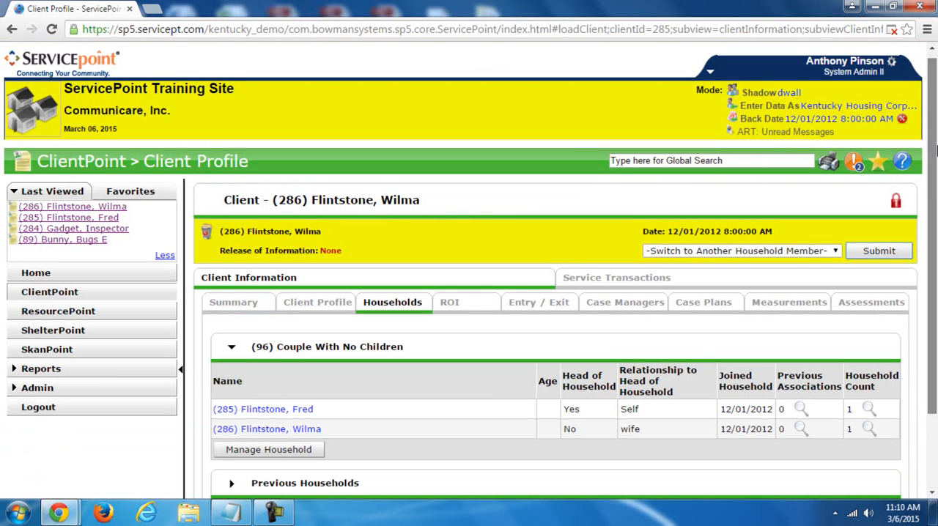
# - Check the client name and client ID in the heading of the second household member's profile
pyautogui.scroll(-1, 931, 151)
pyautogui.click(313, 145)
pyautogui.moveTo(313, 145); pyautogui.dragTo(421, 150)
pyautogui.click(424, 161)
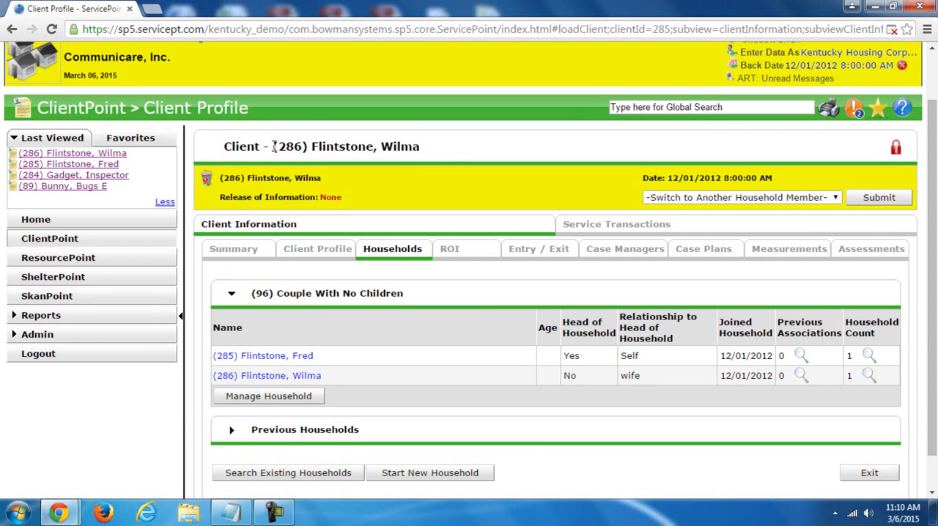
pyautogui.moveTo(278, 146); pyautogui.dragTo(304, 148)
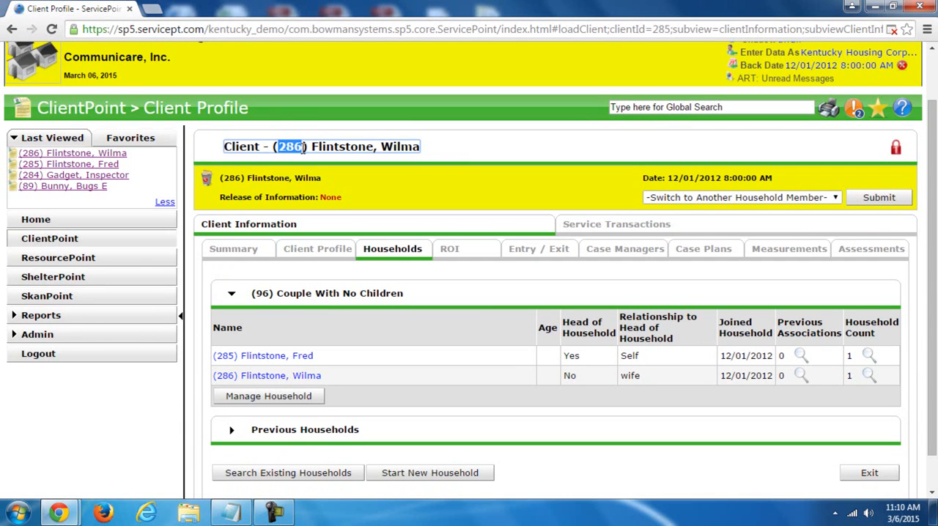
pyautogui.click(460, 146)
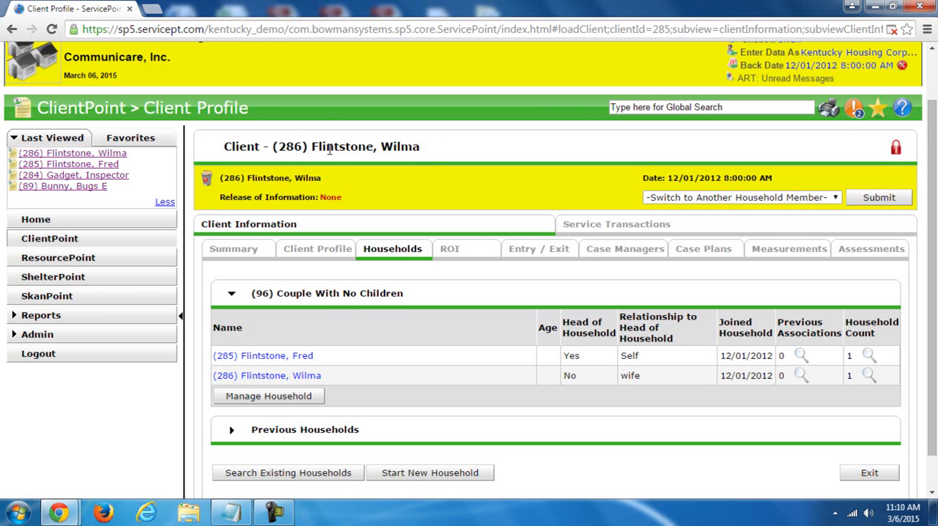
# - Return to the home dashboard, go to the client search, and open the second household member's profile by client ID
pyautogui.click(66, 219)
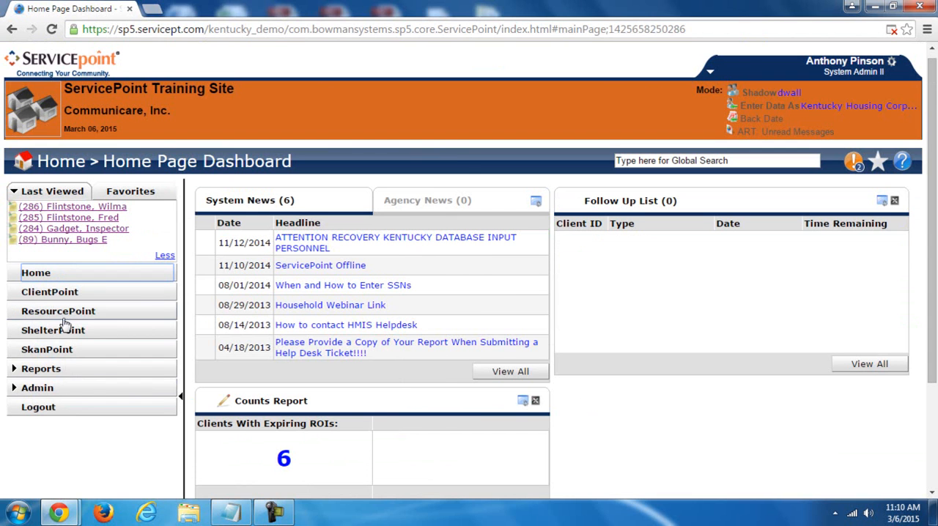
pyautogui.click(65, 293)
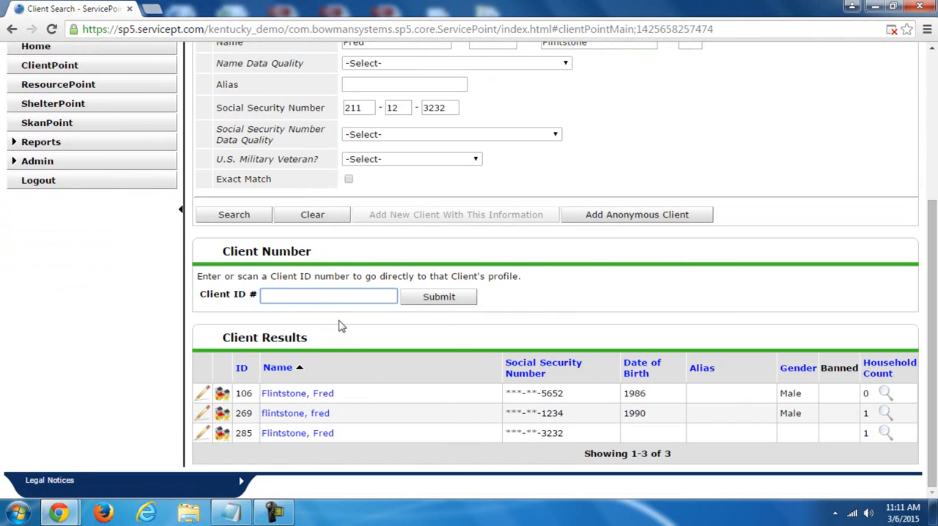
pyautogui.scroll(2, 934, 410)
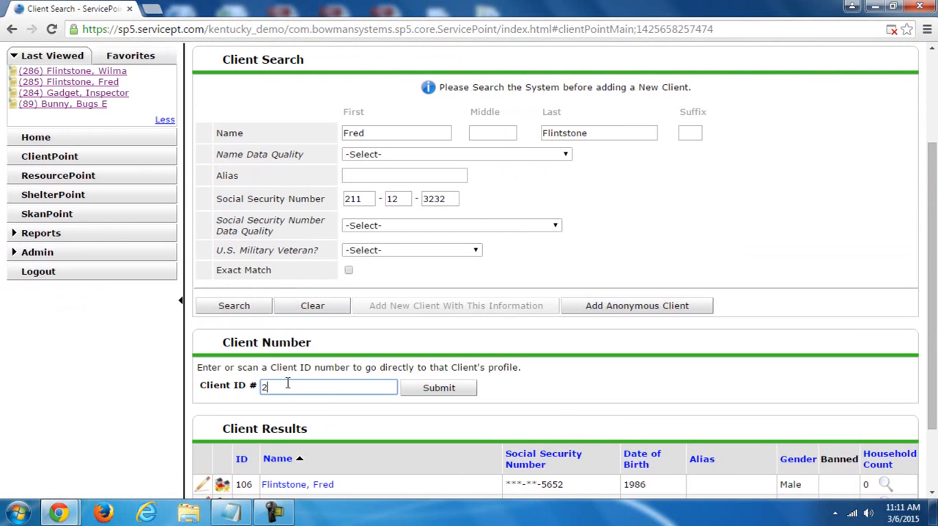
pyautogui.click(446, 387)
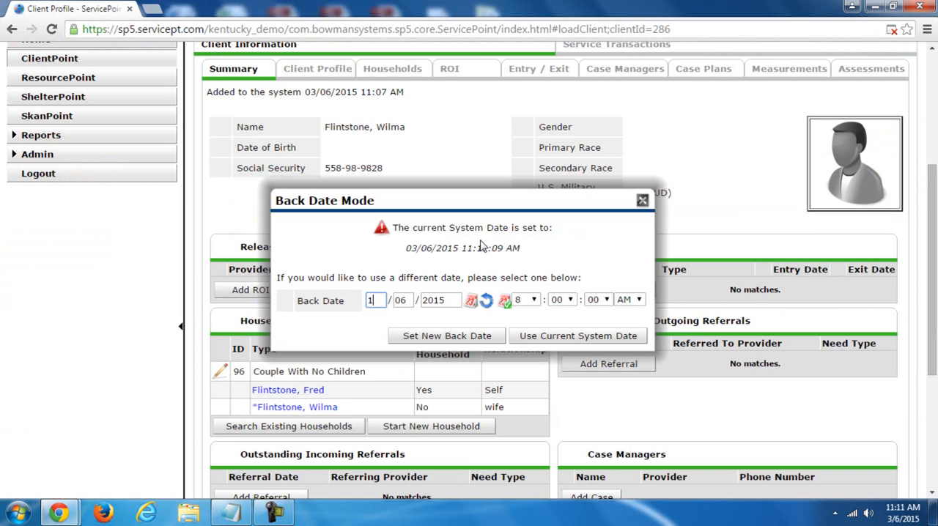
# - Set the new back date to 12/01/2012 for the opened client profile
pyautogui.write('12')
pyautogui.click(555, 126)
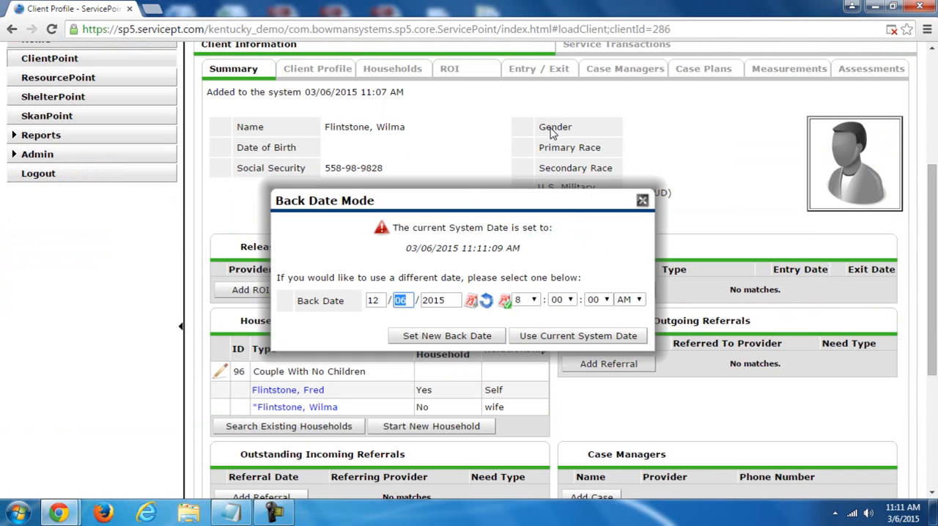
pyautogui.press('Tab')
pyautogui.write('20')
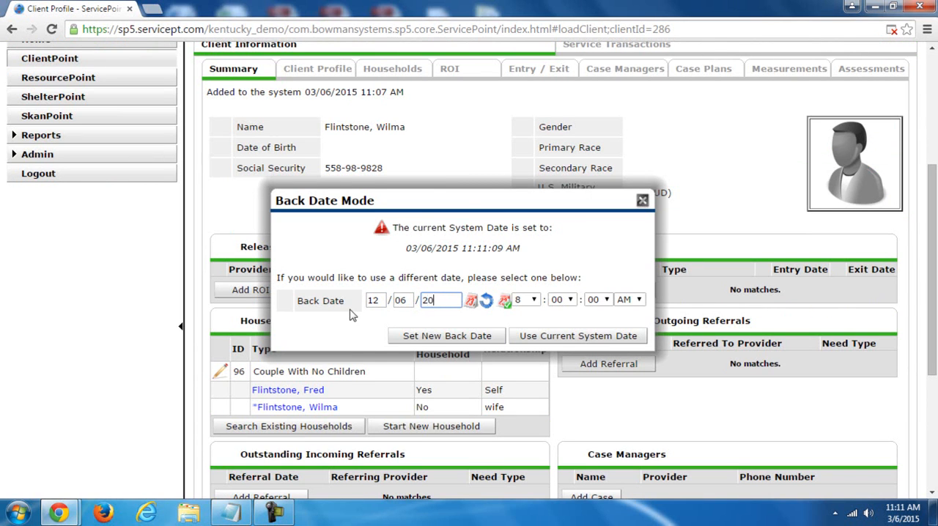
pyautogui.write('12')
pyautogui.click(404, 302)
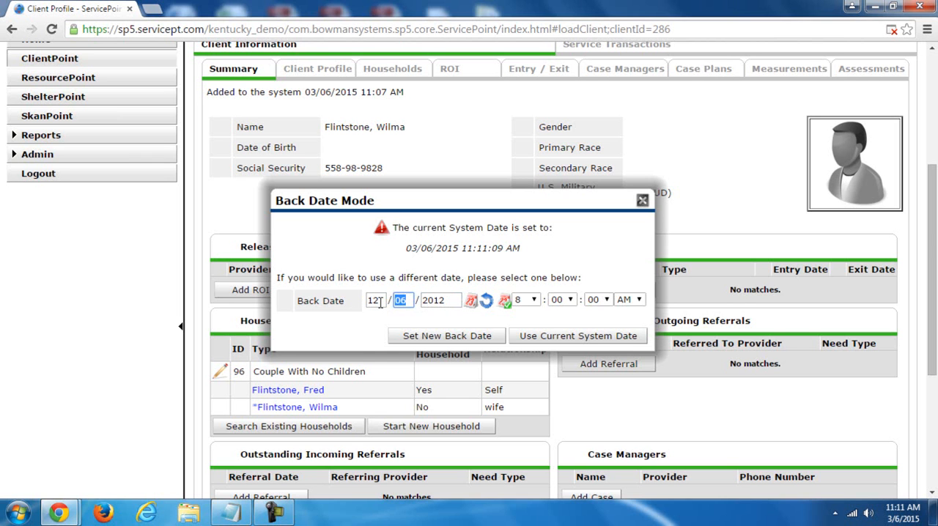
pyautogui.write('01')
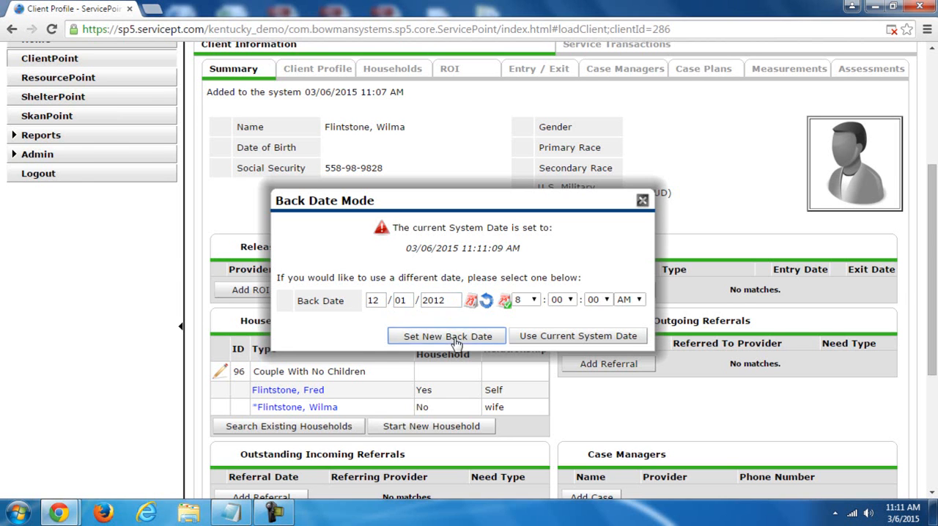
pyautogui.click(453, 336)
# - Check the active back date in the profile heading and switch to the head of household's profile
pyautogui.scroll(-1, 454, 338)
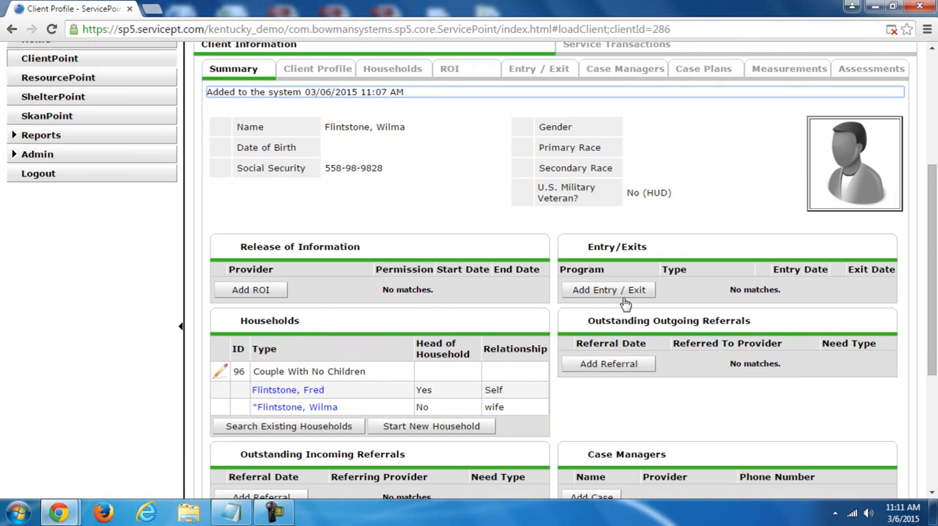
pyautogui.moveTo(930, 288); pyautogui.dragTo(933, 233)
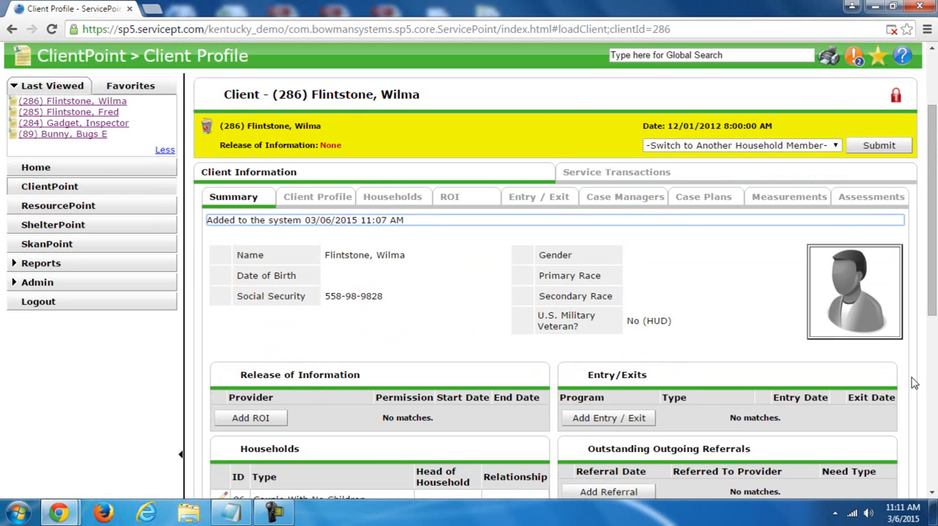
pyautogui.moveTo(933, 271); pyautogui.dragTo(936, 219)
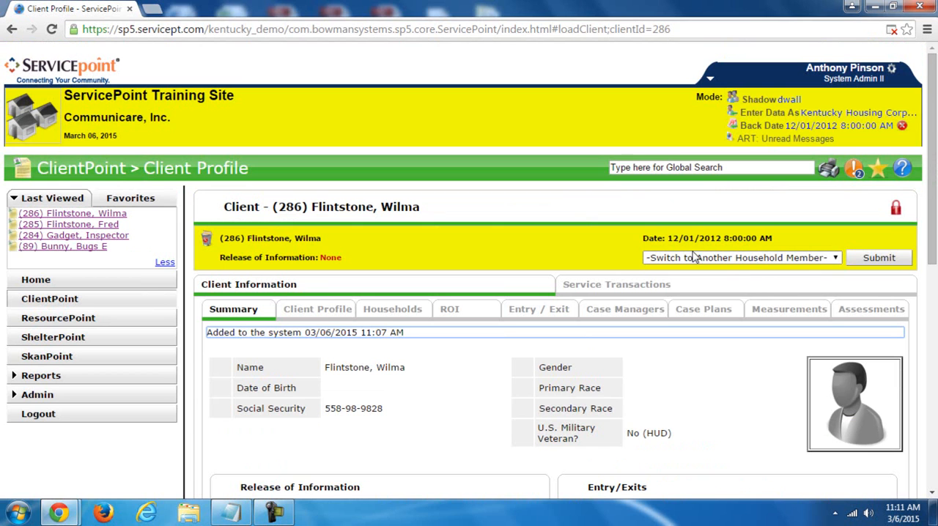
pyautogui.click(748, 258)
pyautogui.click(743, 292)
pyautogui.click(873, 258)
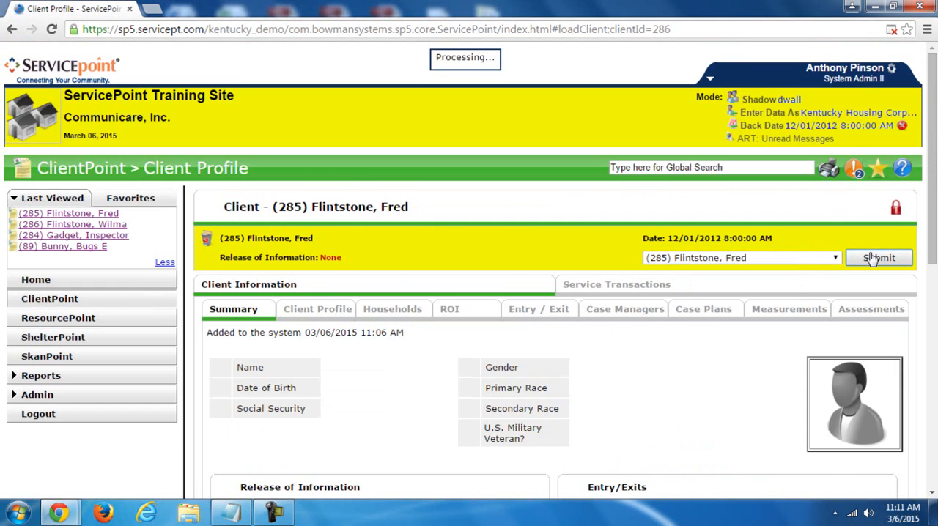
# - Examine the client summary, including release of information, households, entry/exits, referrals, case managers and services
pyautogui.scroll(-3, 931, 181)
pyautogui.moveTo(931, 182); pyautogui.dragTo(916, 169)
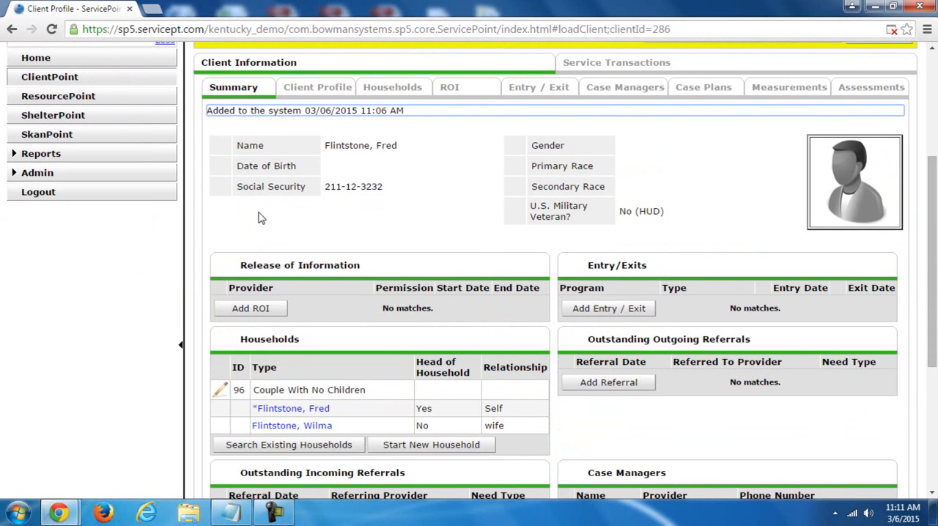
pyautogui.moveTo(933, 246); pyautogui.dragTo(934, 321)
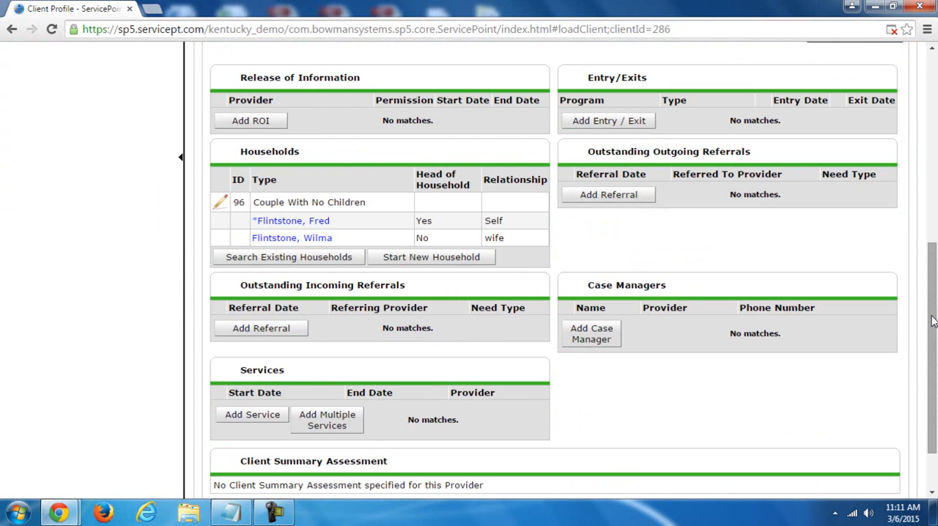
pyautogui.moveTo(933, 320)
pyautogui.mouseDown()
pyautogui.moveTo(932, 290)
pyautogui.moveTo(933, 314)
pyautogui.mouseUp()
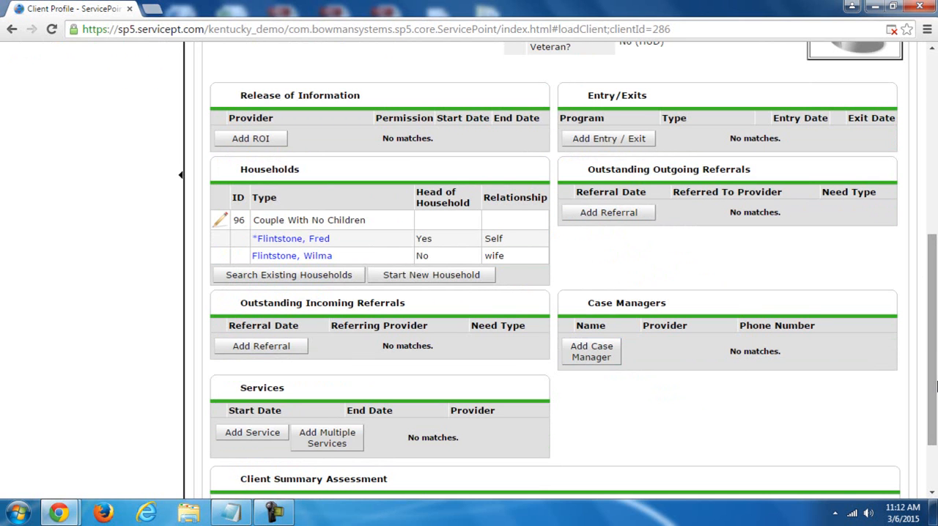
pyautogui.moveTo(933, 387); pyautogui.dragTo(933, 294)
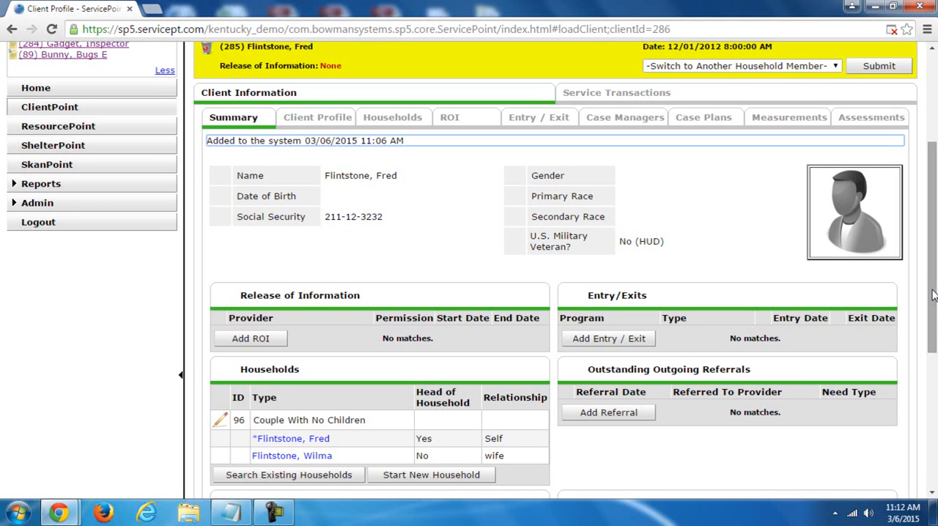
pyautogui.moveTo(934, 294); pyautogui.dragTo(933, 295)
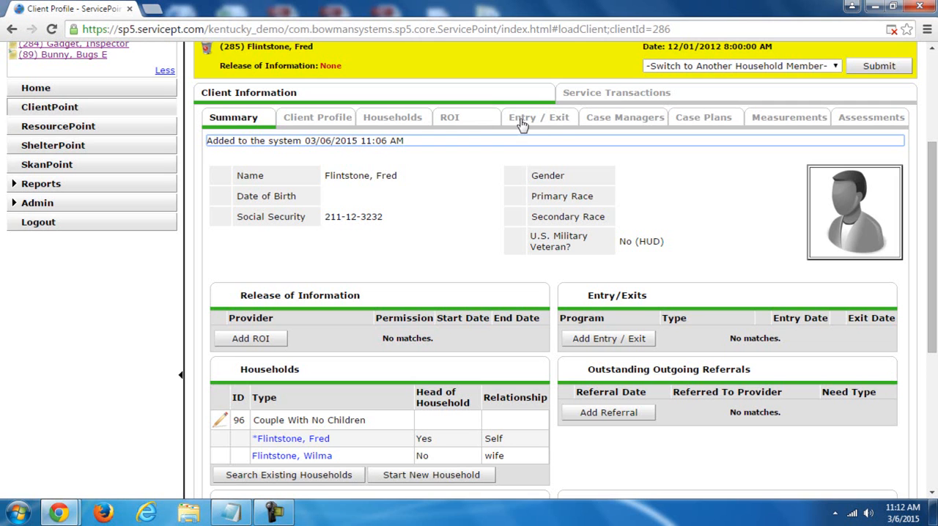
pyautogui.moveTo(933, 325); pyautogui.dragTo(934, 403)
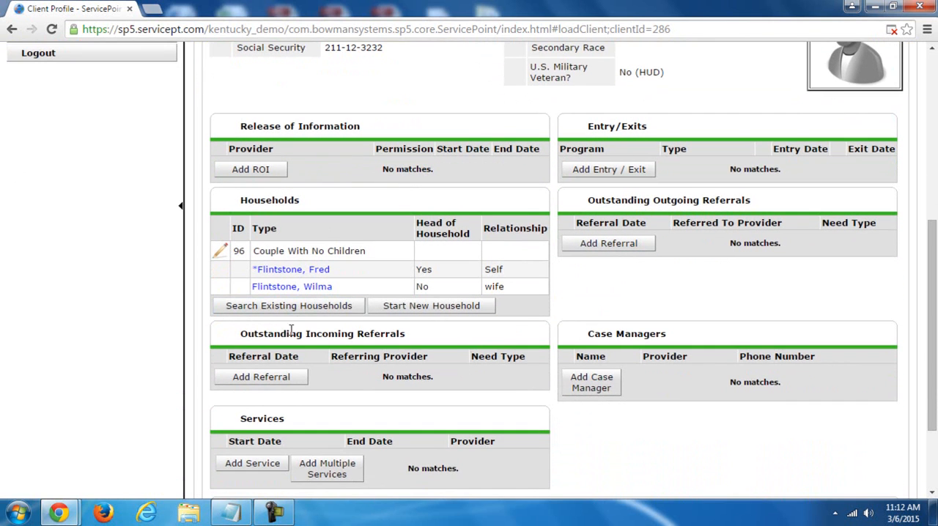
pyautogui.moveTo(933, 344); pyautogui.dragTo(933, 268)
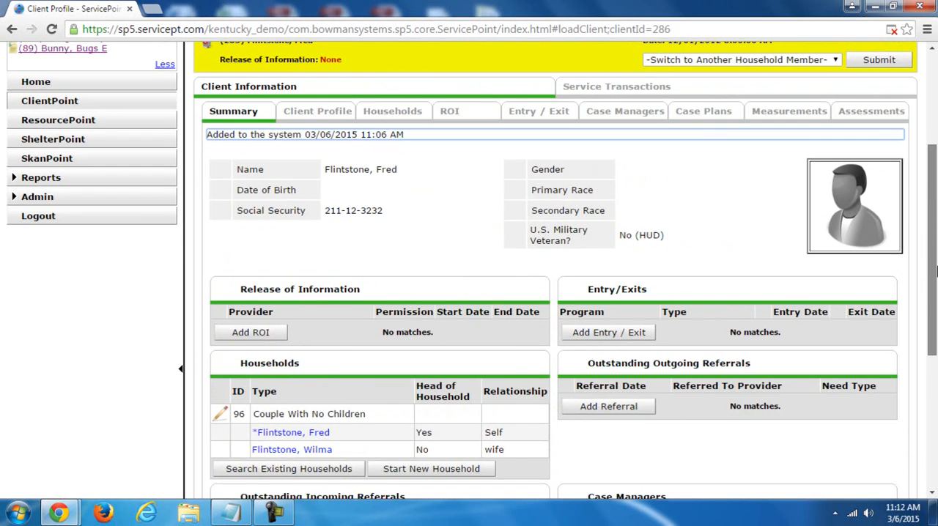
# - Open the full client profile, view the editable Client Record with its U.S. Military Veteran options, and leave it without saving
pyautogui.click(334, 114)
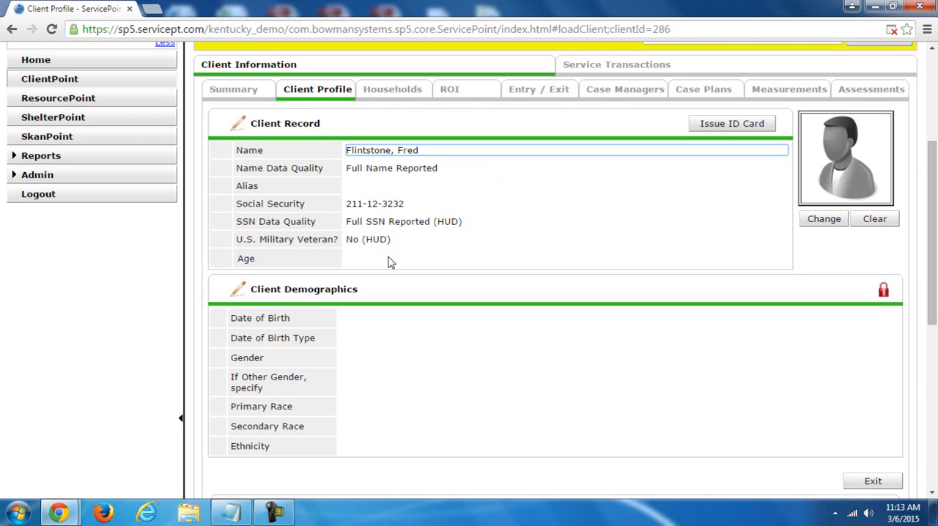
pyautogui.click(239, 126)
pyautogui.click(412, 299)
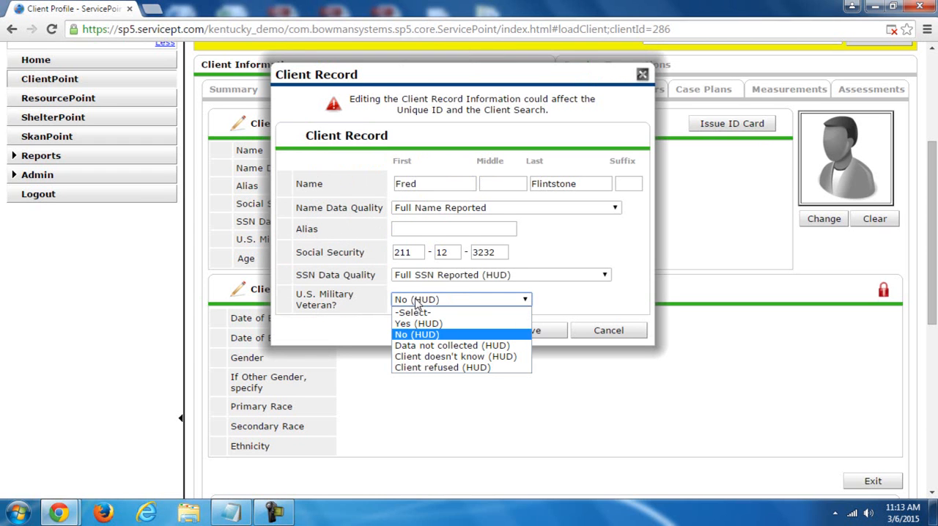
pyautogui.click(416, 301)
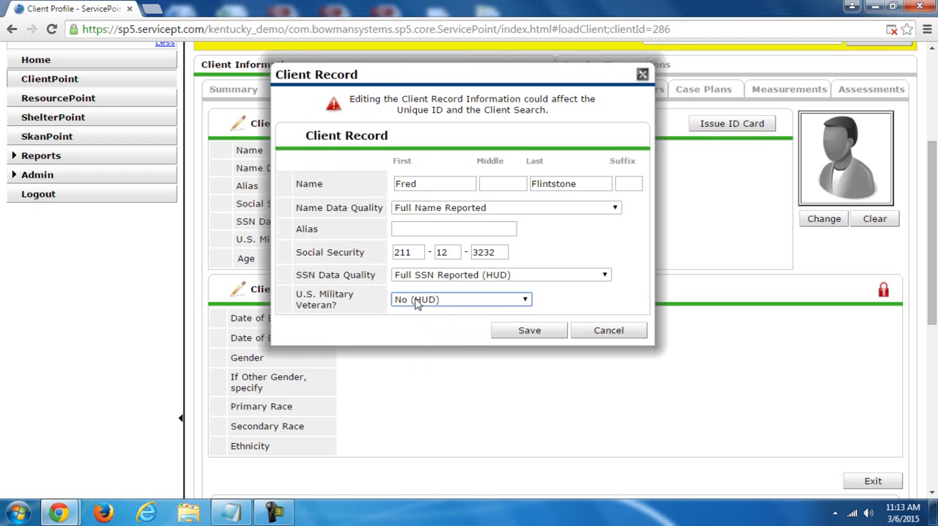
pyautogui.click(608, 330)
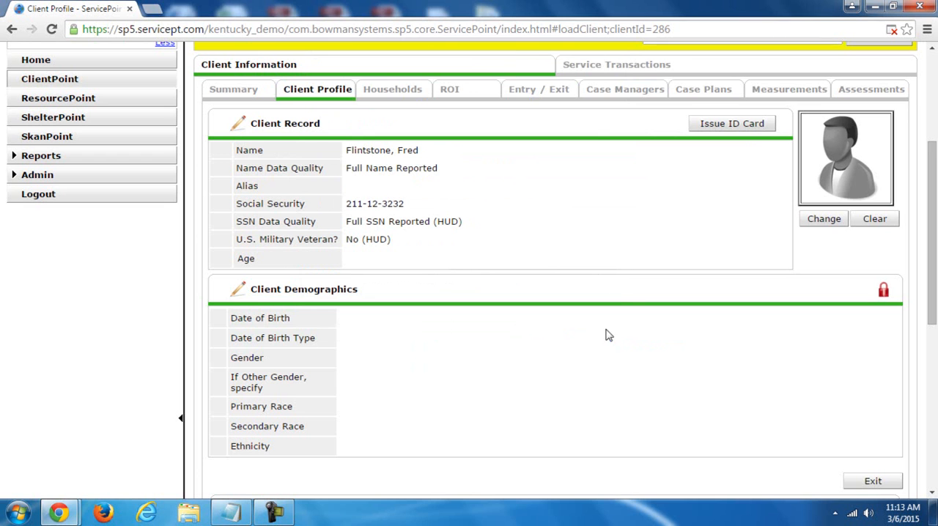
# - View the ID card options for the client and close them without generating a card
pyautogui.click(724, 126)
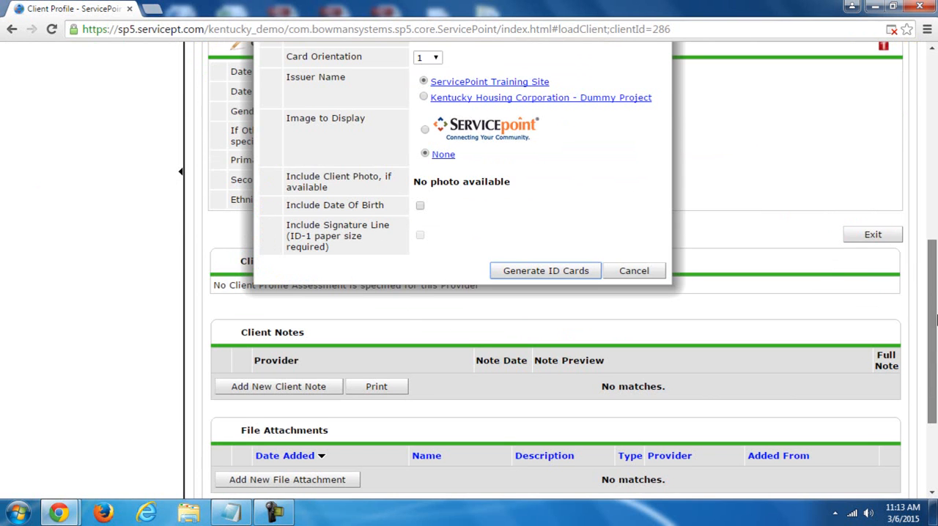
pyautogui.scroll(4, 856, 302)
pyautogui.scroll(-1, 839, 322)
pyautogui.click(659, 246)
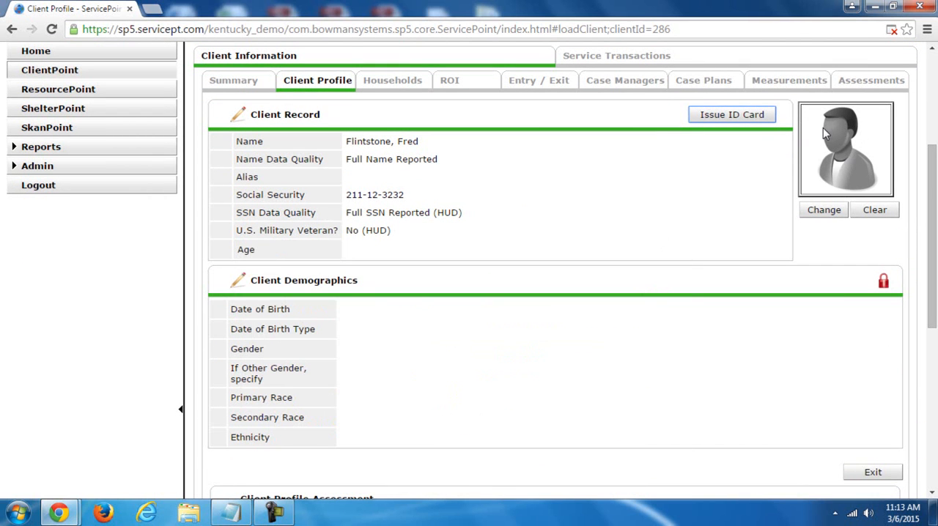
# - Upload Koala.jpg from the Sample Pictures folder as the client's profile image, leaving the description blank
pyautogui.click(823, 211)
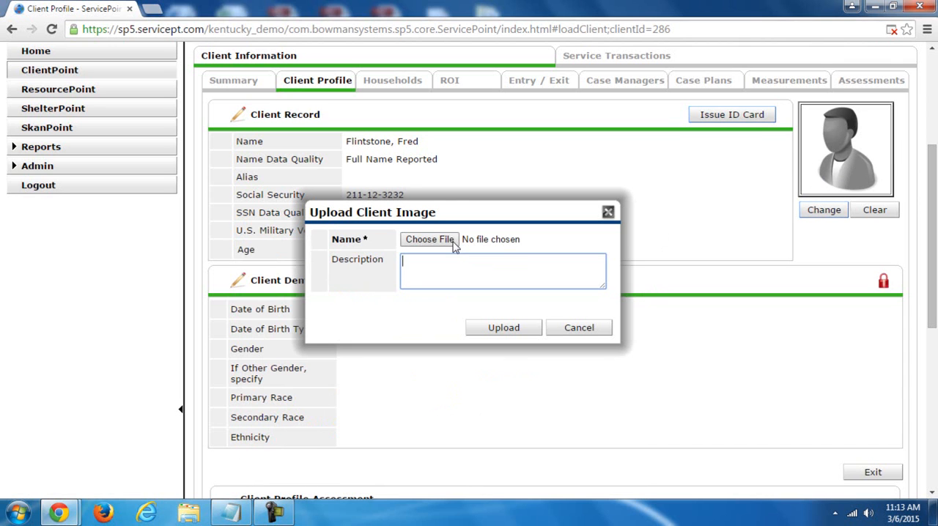
pyautogui.click(430, 240)
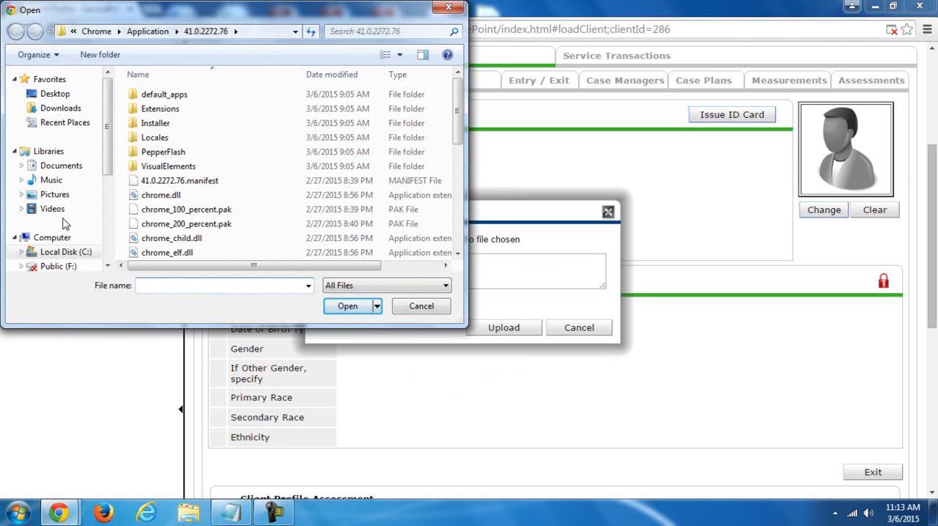
pyautogui.click(63, 196)
pyautogui.doubleClick(189, 173)
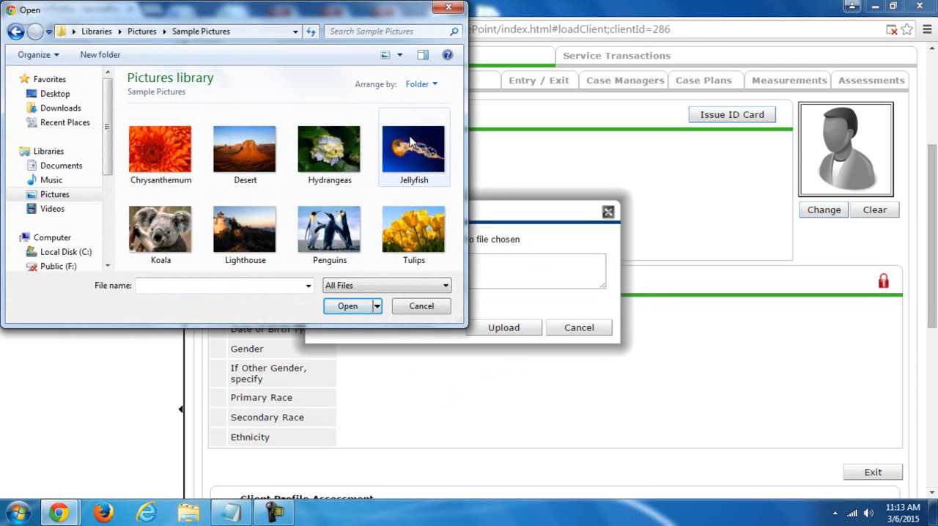
pyautogui.click(165, 224)
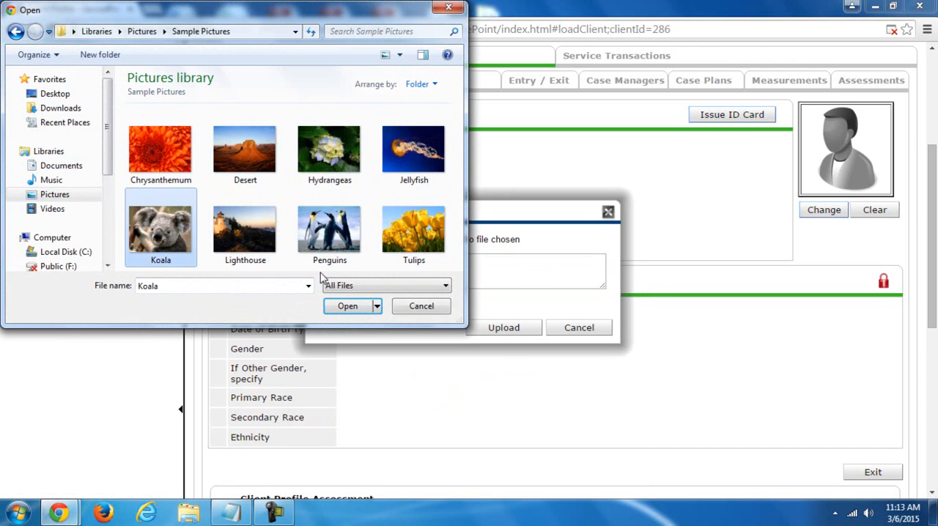
pyautogui.click(344, 306)
pyautogui.click(442, 266)
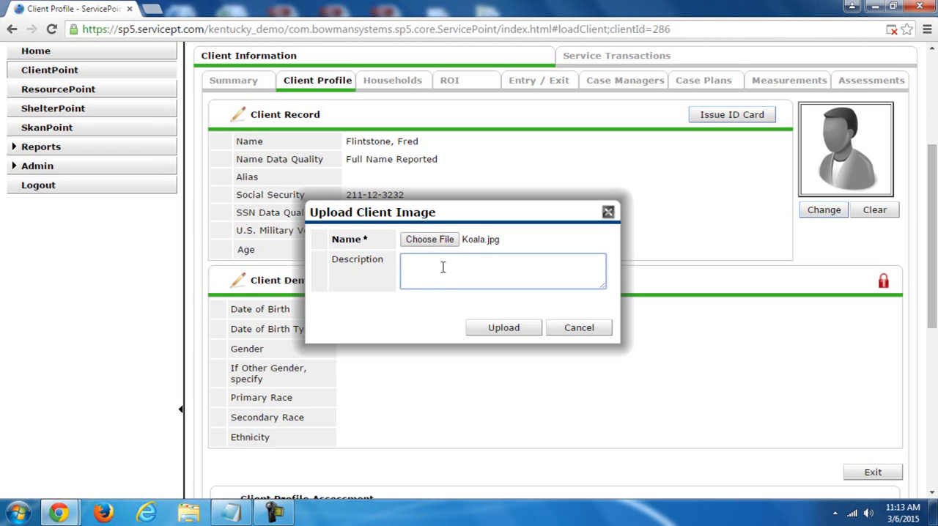
pyautogui.click(496, 326)
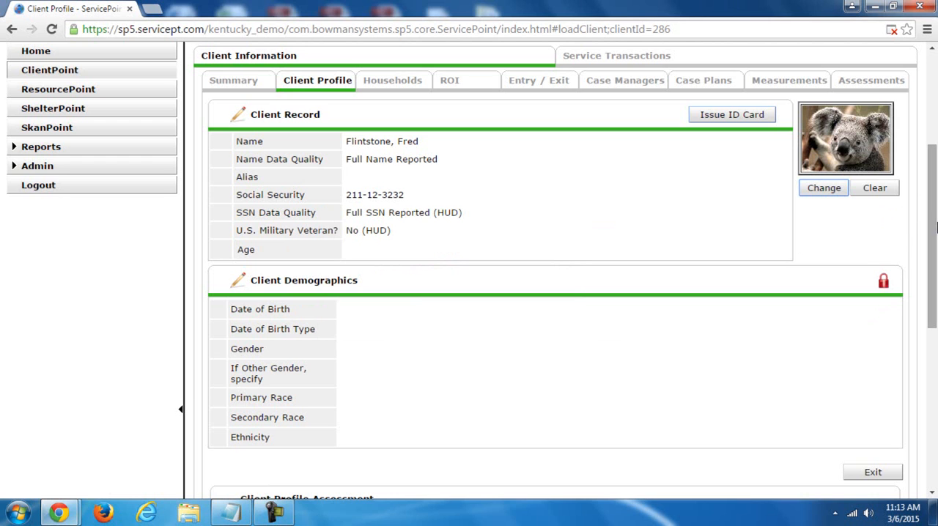
# - Look over the Client Record, Client Demographics and Client Profile Assessment sections of the profile
pyautogui.moveTo(934, 228); pyautogui.dragTo(935, 267)
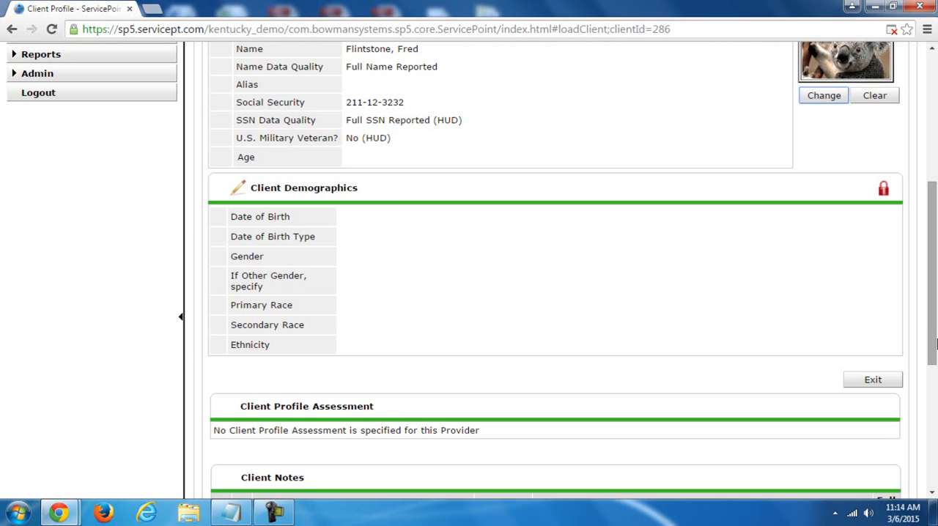
pyautogui.scroll(3, 934, 343)
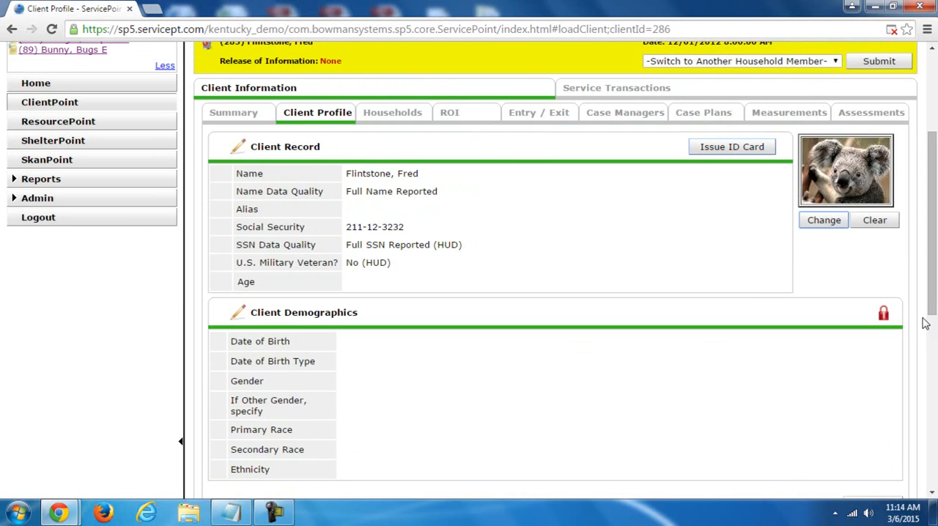
pyautogui.moveTo(932, 281); pyautogui.dragTo(935, 330)
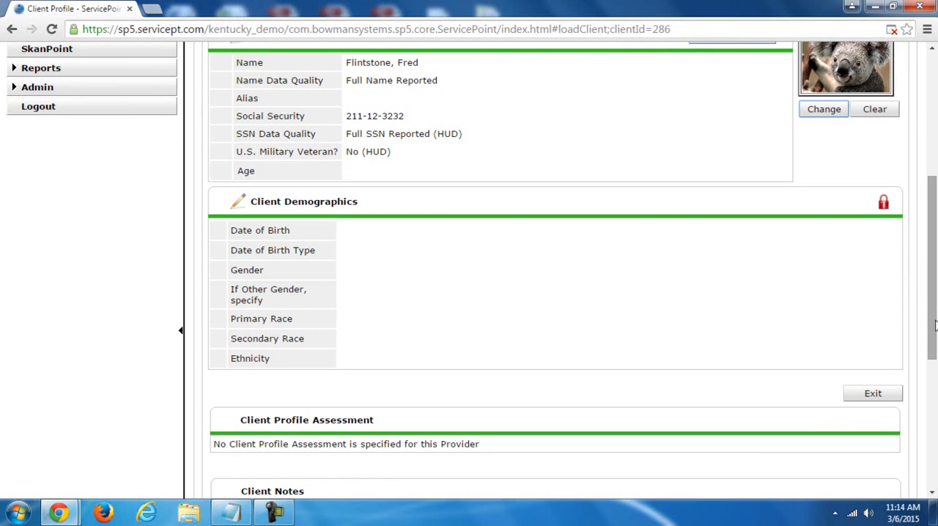
pyautogui.moveTo(934, 320)
pyautogui.mouseDown()
pyautogui.moveTo(933, 286)
pyautogui.moveTo(934, 321)
pyautogui.mouseUp()
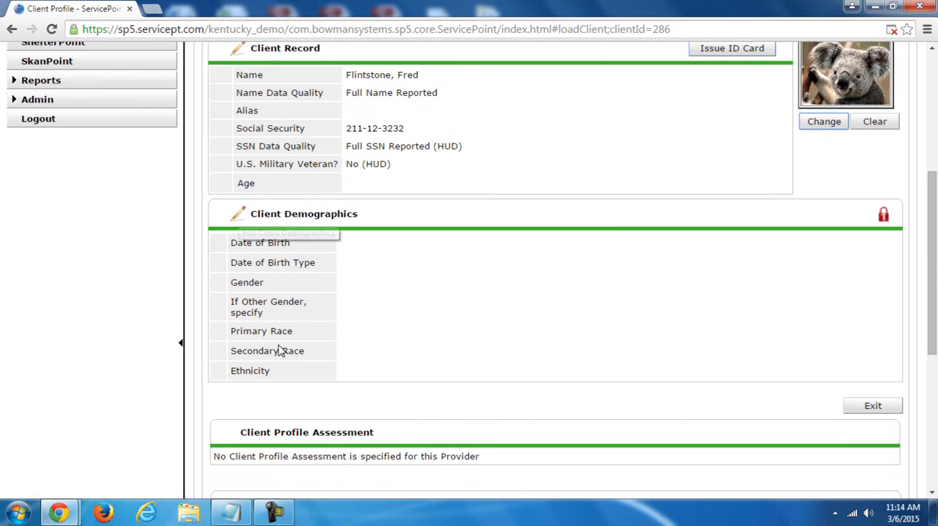
# - Edit the Client Demographics, entering the client's date of birth and setting Date of Birth Type to Full DOB Reported (HUD)
pyautogui.click(239, 220)
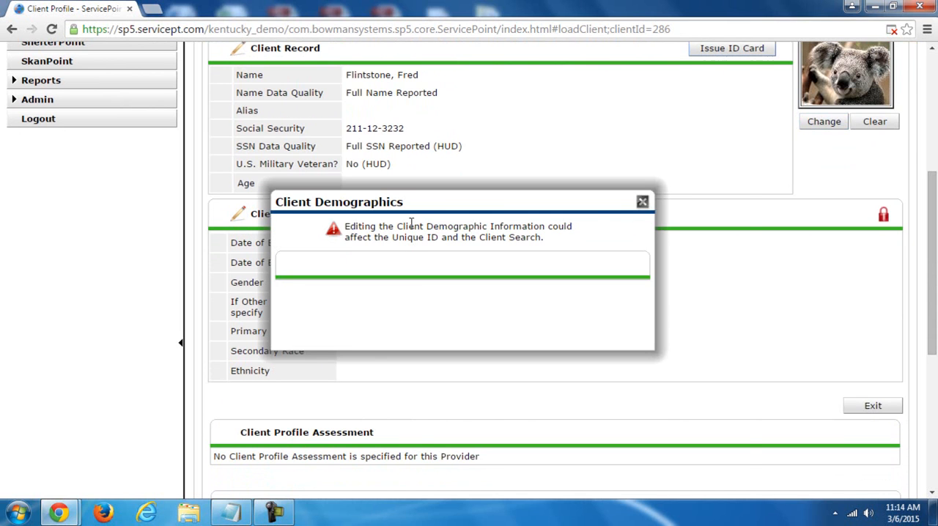
pyautogui.click(438, 304)
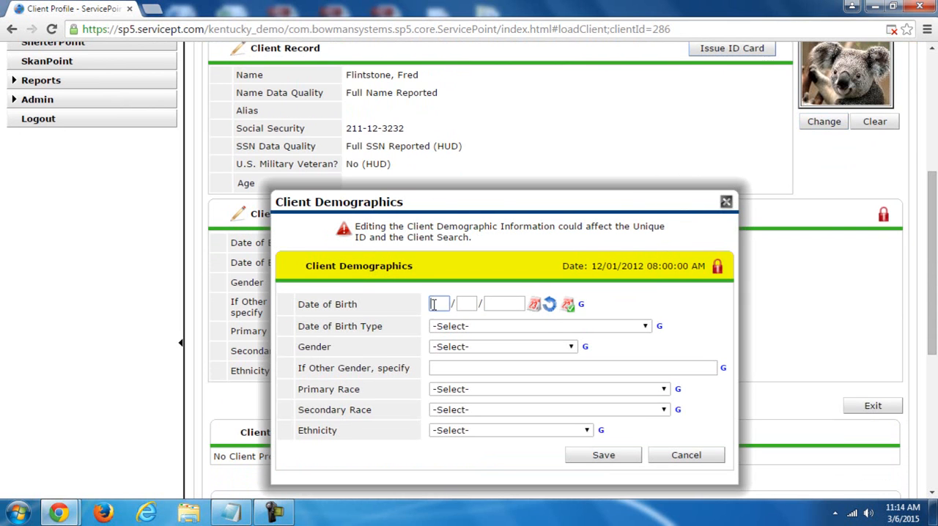
pyautogui.write('05 / 15 / 1980')
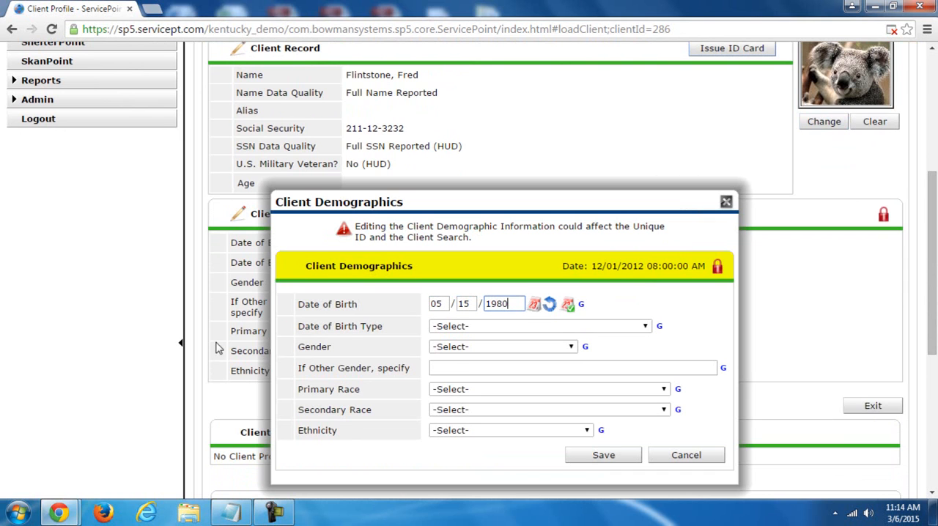
pyautogui.click(465, 329)
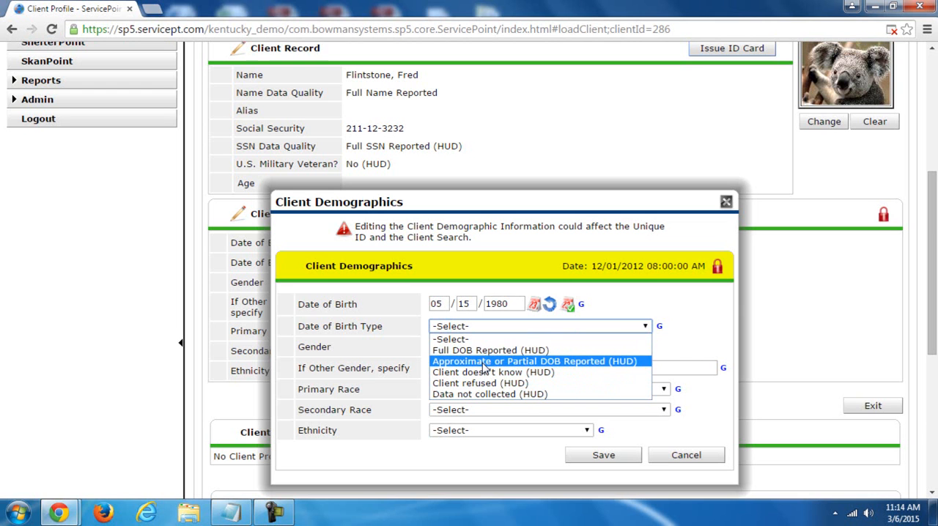
pyautogui.click(481, 351)
# - Set Gender to Male and Primary Race to White (HUD), leaving the other-gender description blank
pyautogui.click(472, 348)
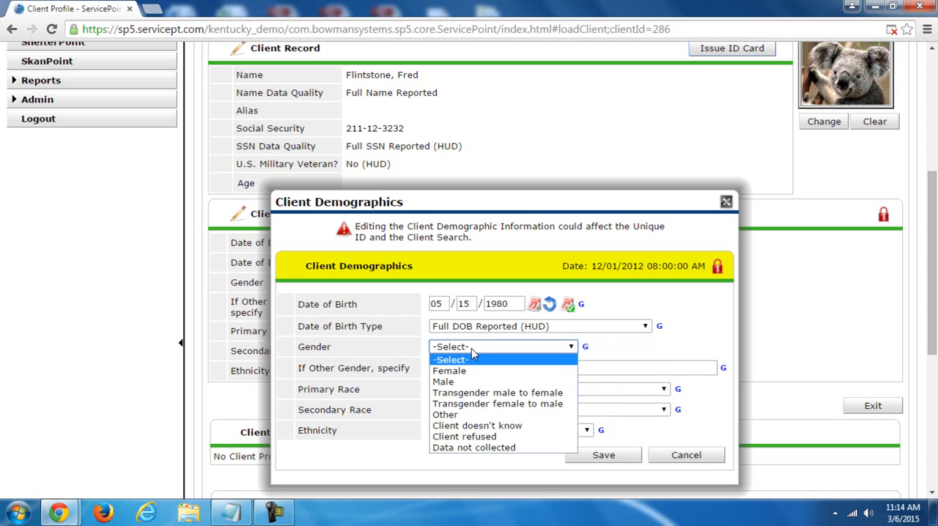
pyautogui.click(469, 382)
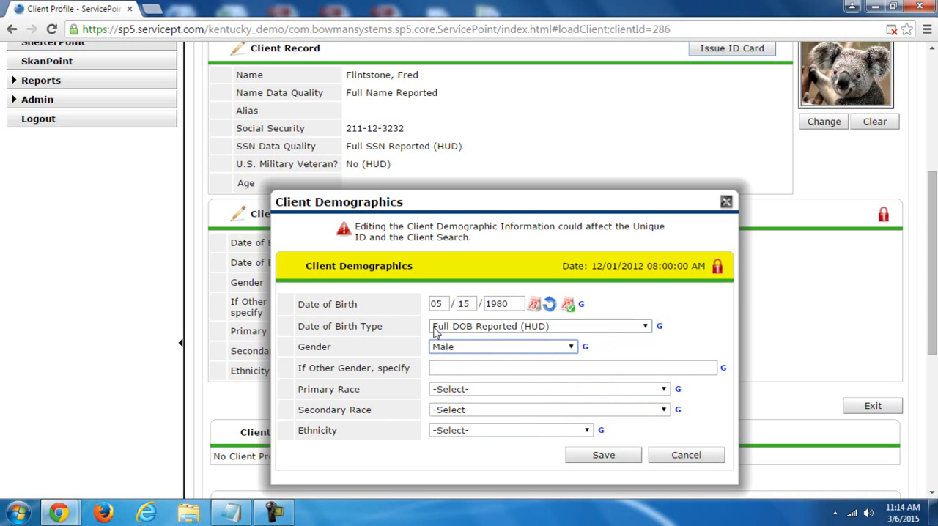
pyautogui.click(460, 366)
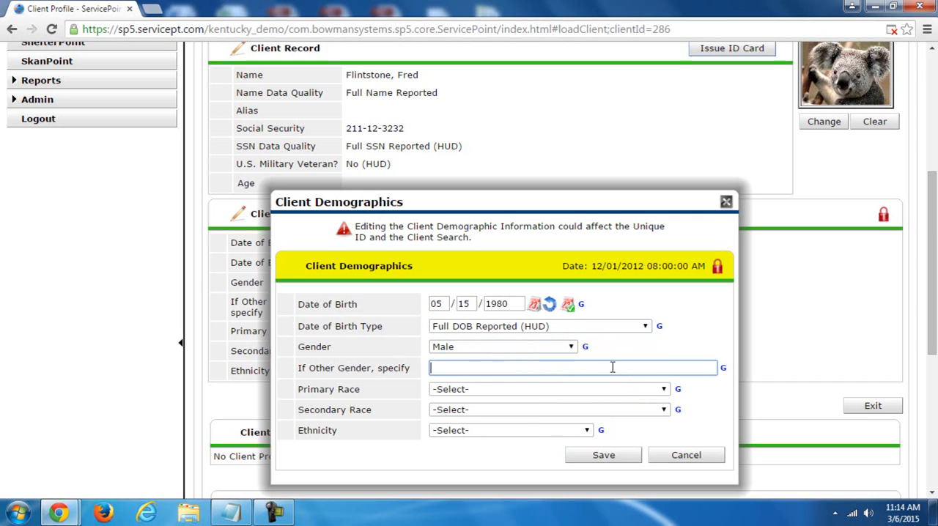
pyautogui.click(469, 352)
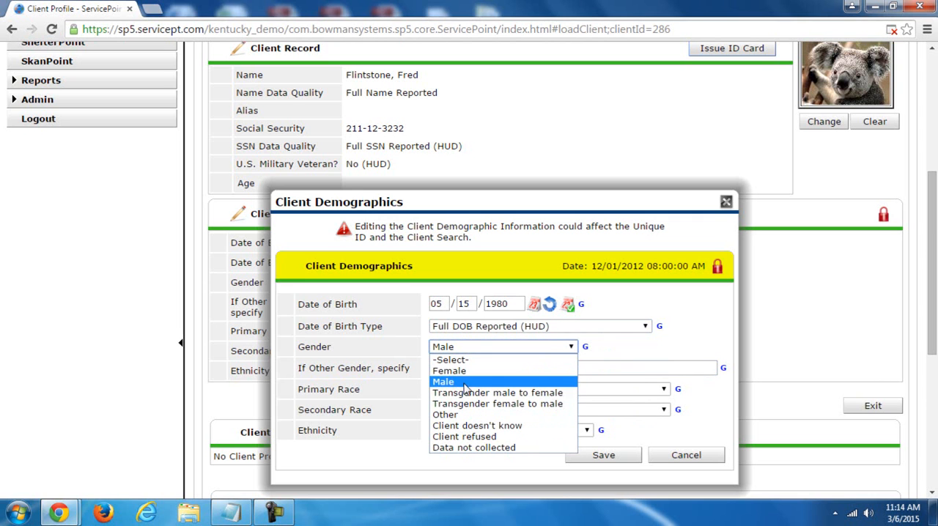
pyautogui.click(470, 353)
pyautogui.click(461, 388)
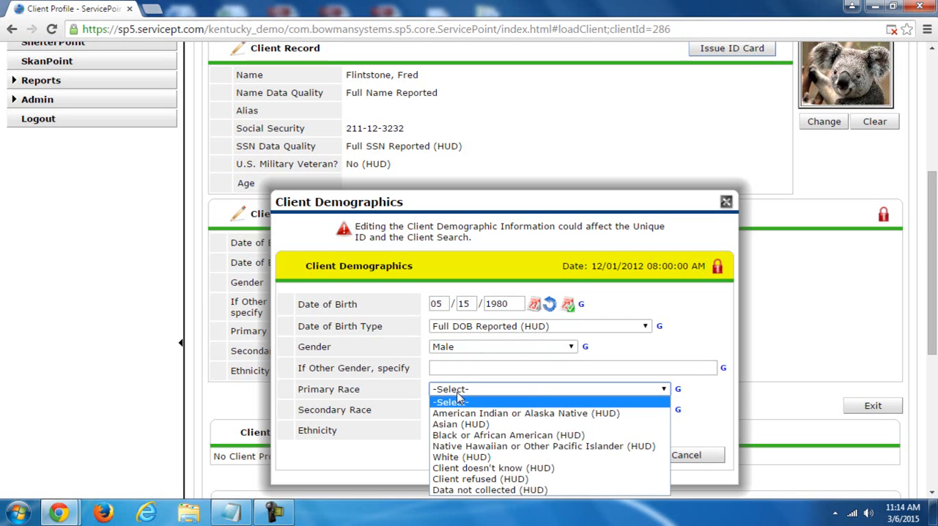
pyautogui.click(505, 457)
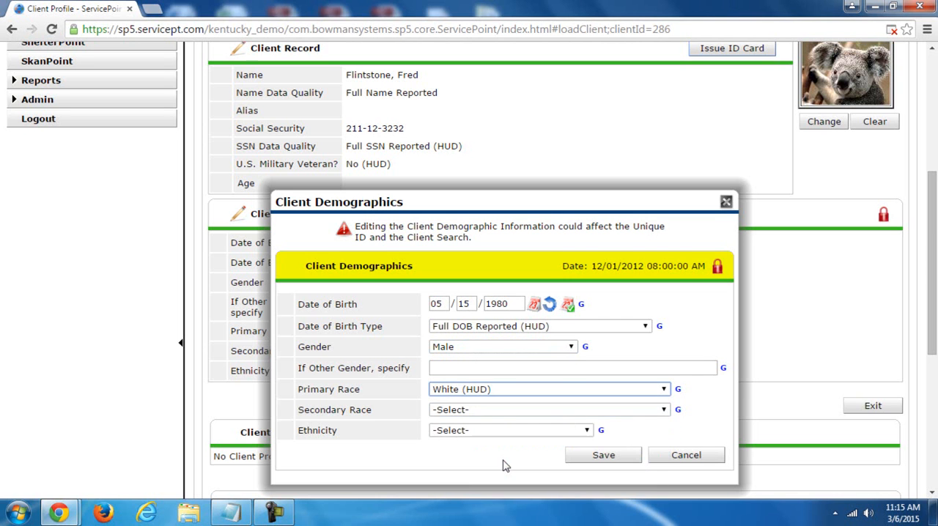
# - Try White (HUD) as the Secondary Race, then reset that field to -Select-
pyautogui.click(492, 416)
pyautogui.click(480, 364)
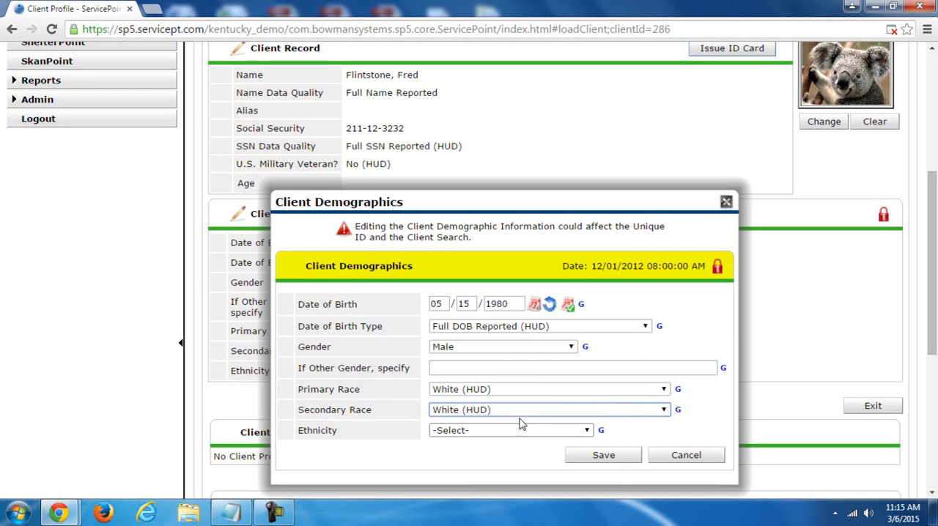
pyautogui.click(597, 411)
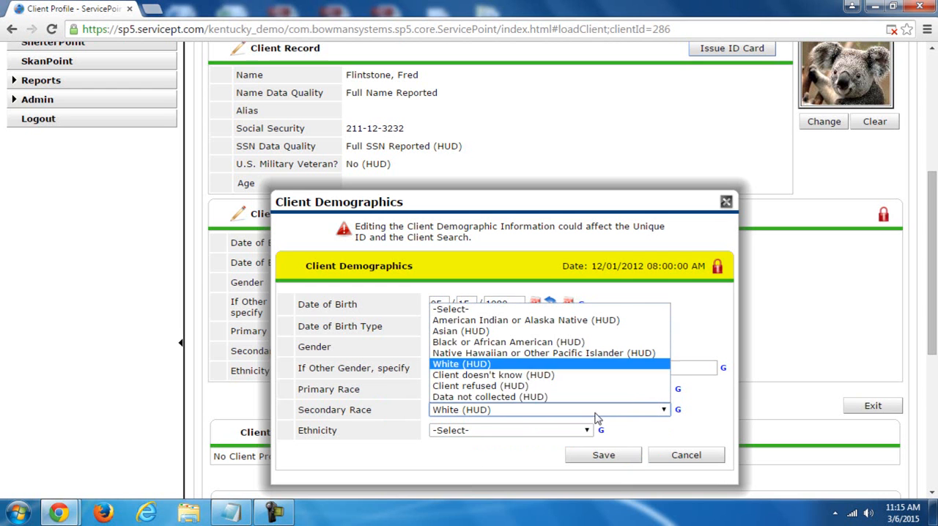
pyautogui.click(514, 311)
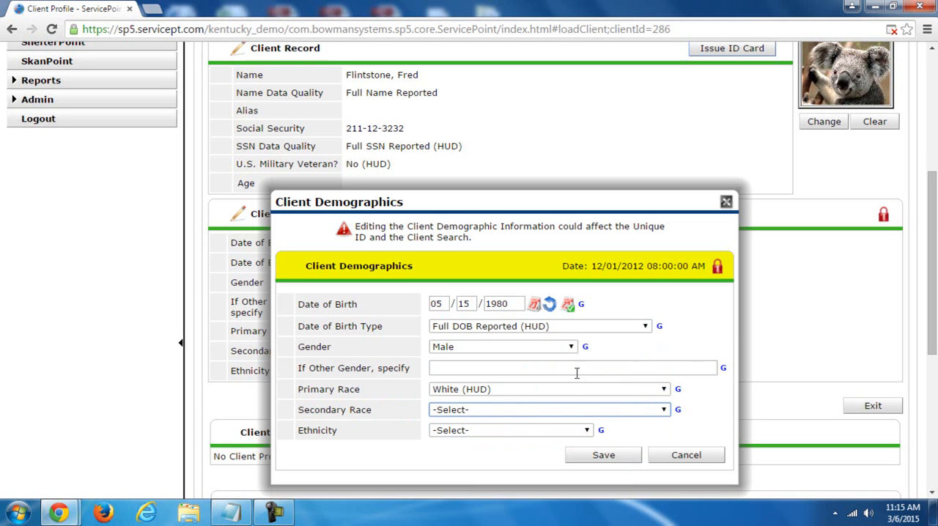
# - Try American Indian or Alaska Native (HUD) with Black or African American (HUD) as races, then restore White (HUD) and a blank Secondary Race
pyautogui.click(477, 391)
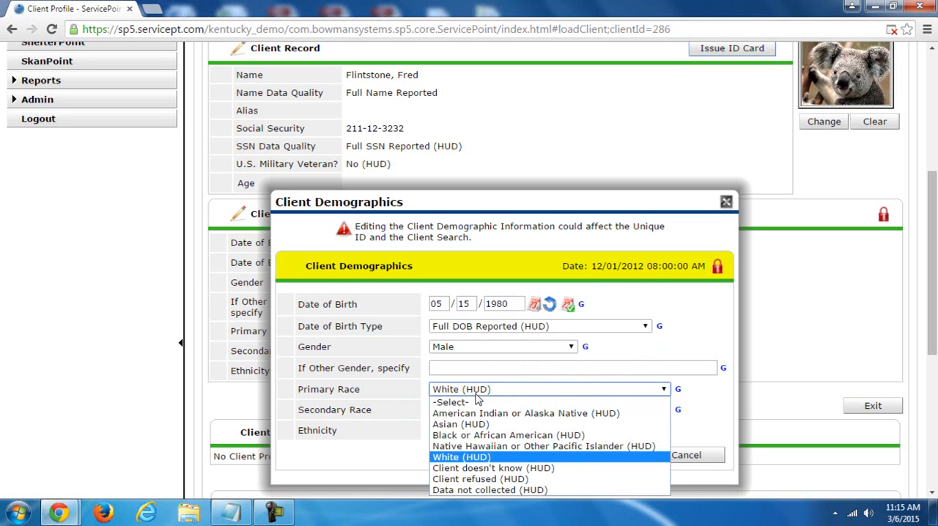
pyautogui.click(474, 415)
pyautogui.click(471, 412)
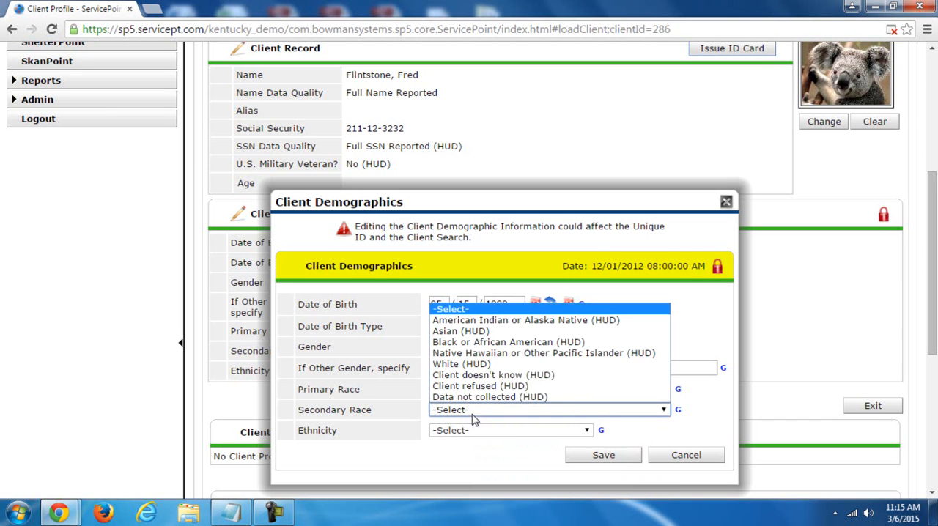
pyautogui.click(470, 343)
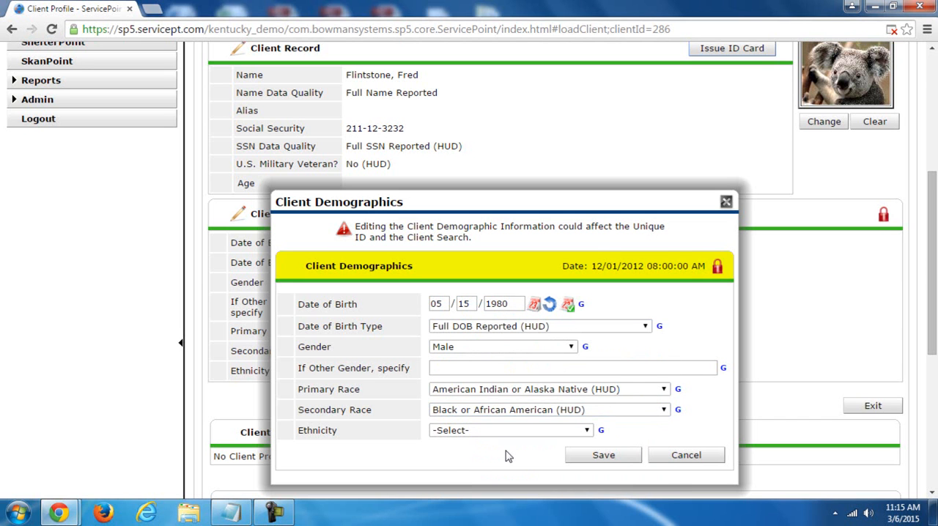
pyautogui.click(508, 391)
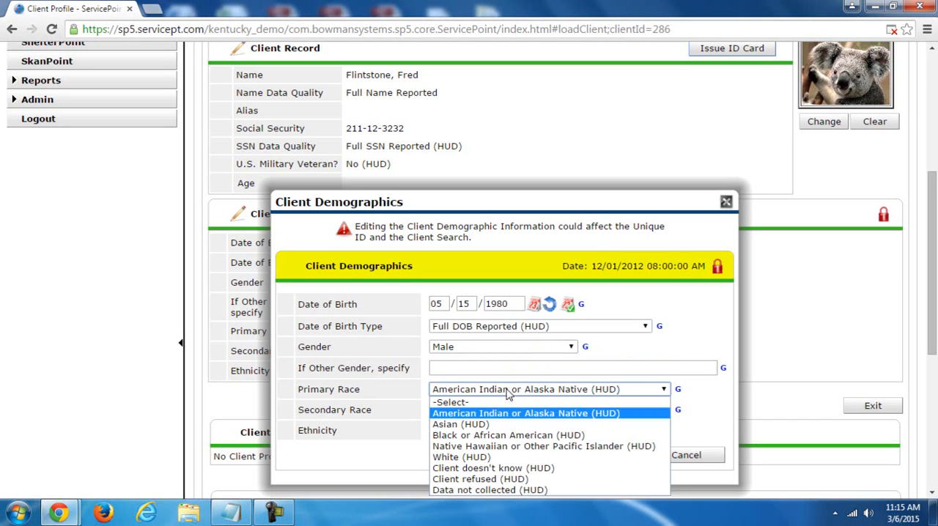
pyautogui.click(505, 455)
pyautogui.click(490, 410)
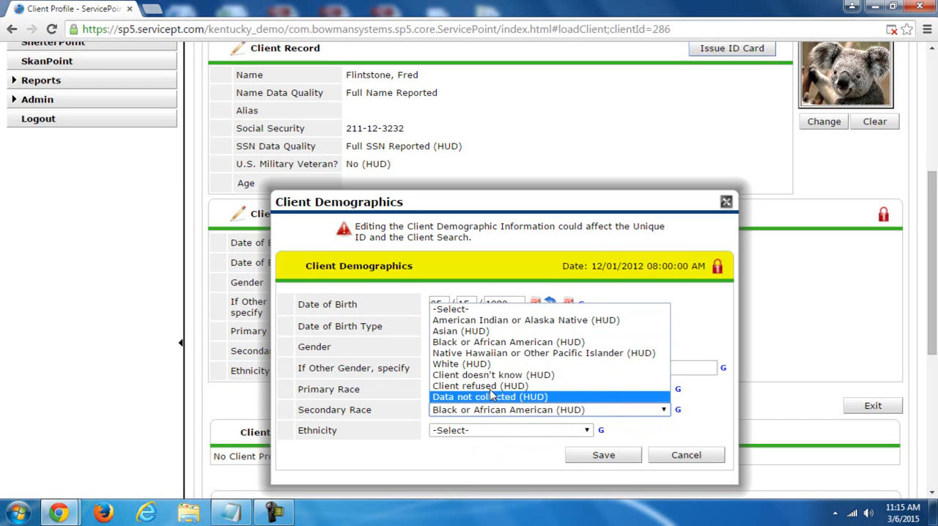
pyautogui.click(493, 313)
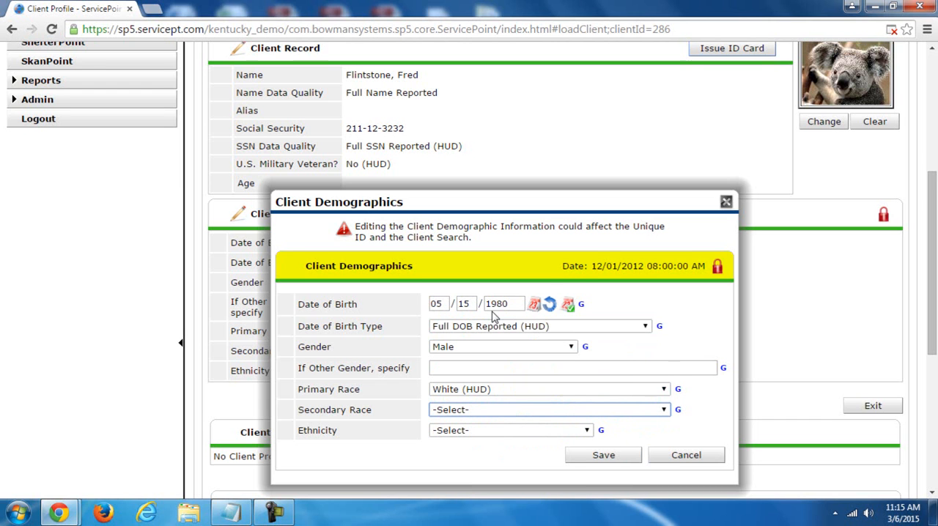
# - Set Ethnicity to Non-Hispanic/Non-Latino (HUD), save the Client Demographics, and check the Age in the Client Record
pyautogui.click(448, 433)
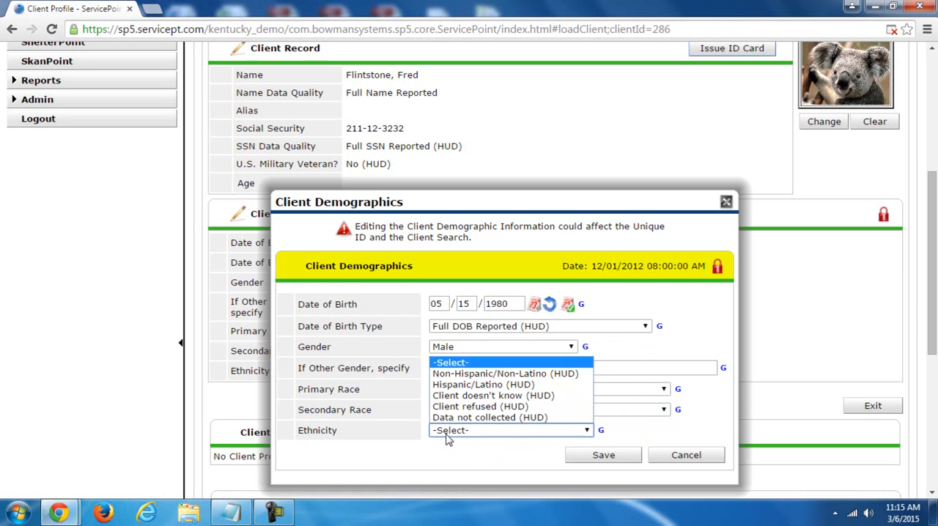
pyautogui.click(462, 376)
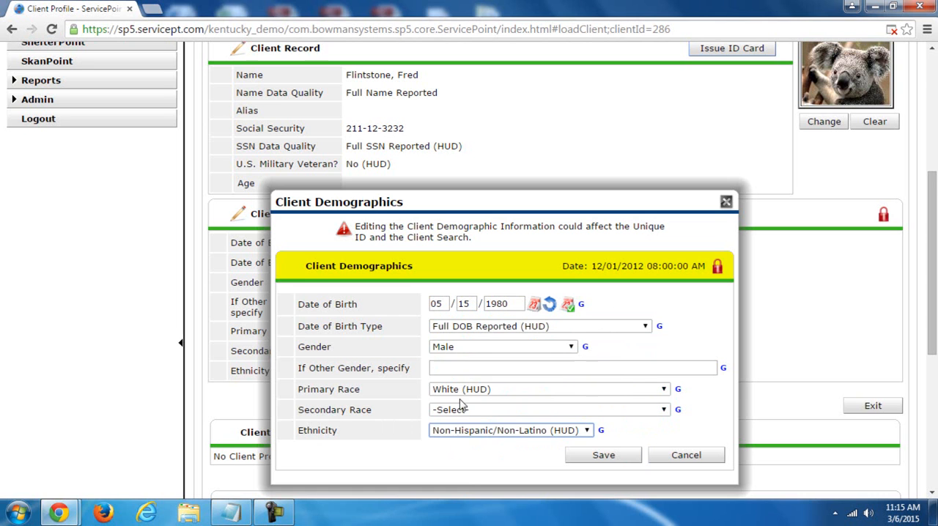
pyautogui.click(611, 464)
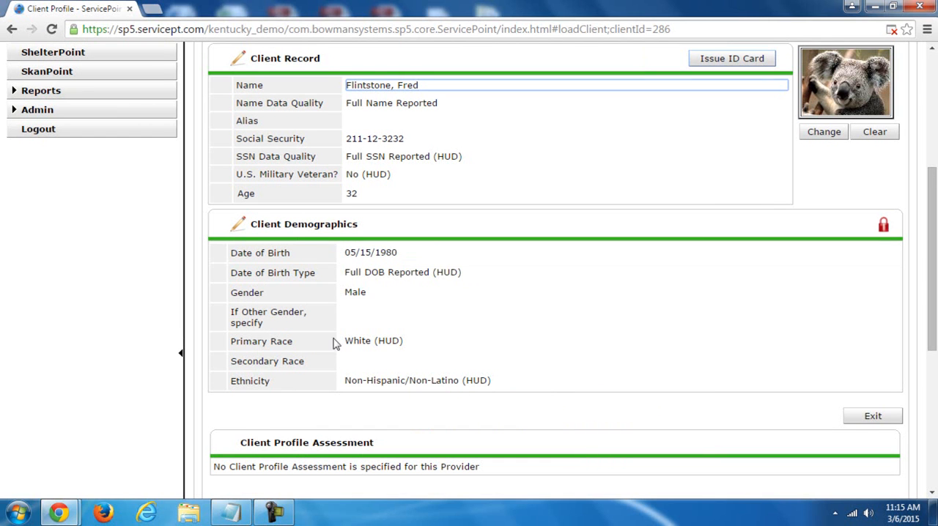
pyautogui.moveTo(352, 192); pyautogui.dragTo(233, 193)
pyautogui.click(374, 201)
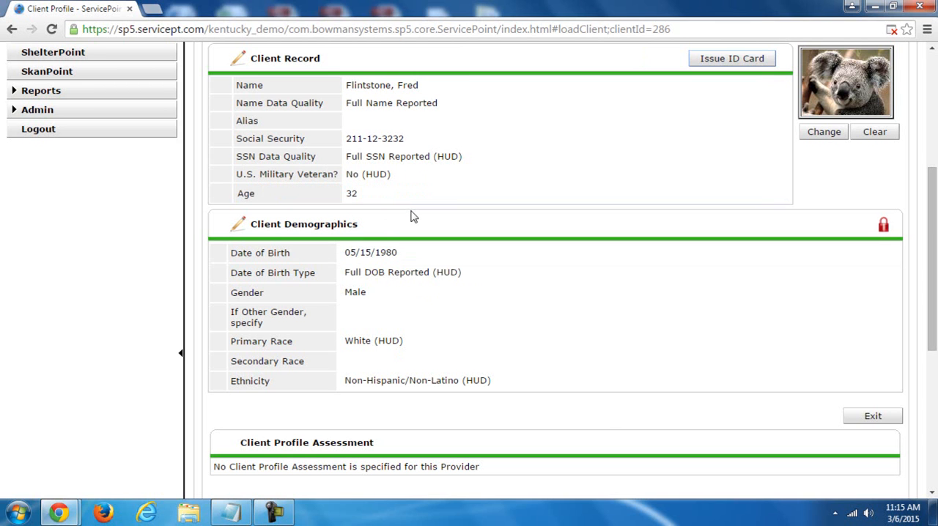
# - Add a client note reading "ddiuwehfiuwebccjkdsbvsduuvbvsi" with the default note date, and review the full note
pyautogui.moveTo(932, 233); pyautogui.dragTo(936, 392)
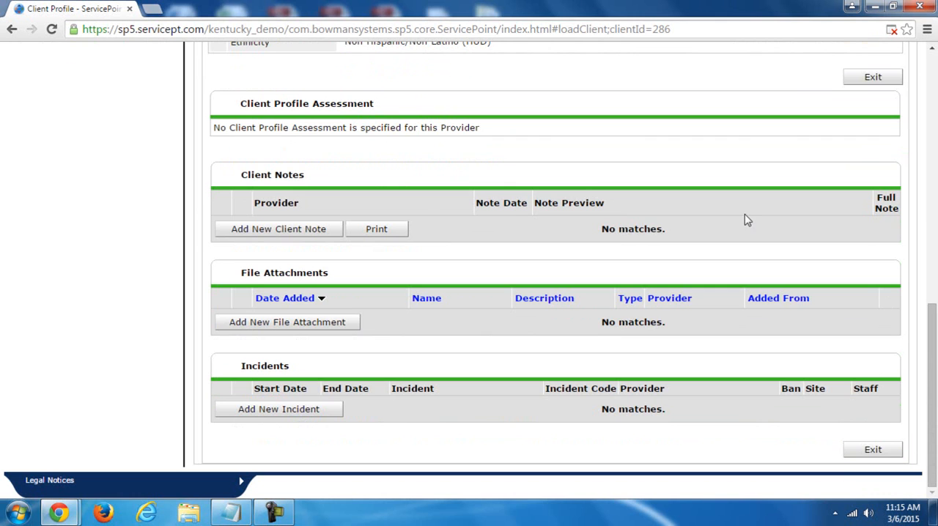
pyautogui.click(253, 233)
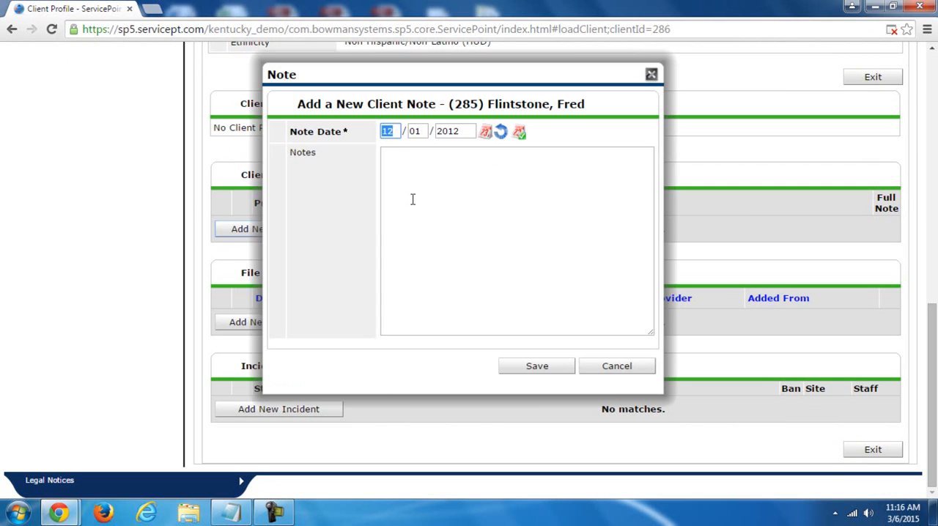
pyautogui.click(429, 189)
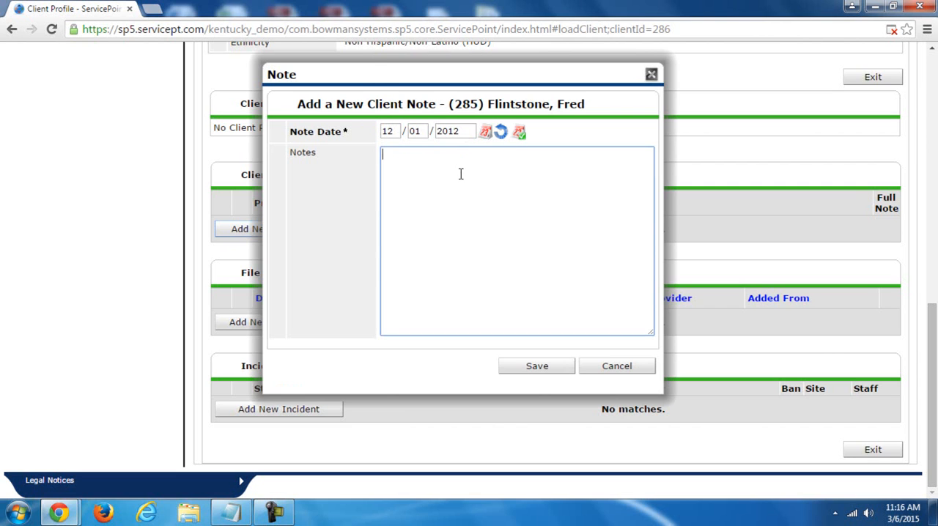
pyautogui.write('ddiuwehfiuwebccjkdsbvsduuvbvsi')
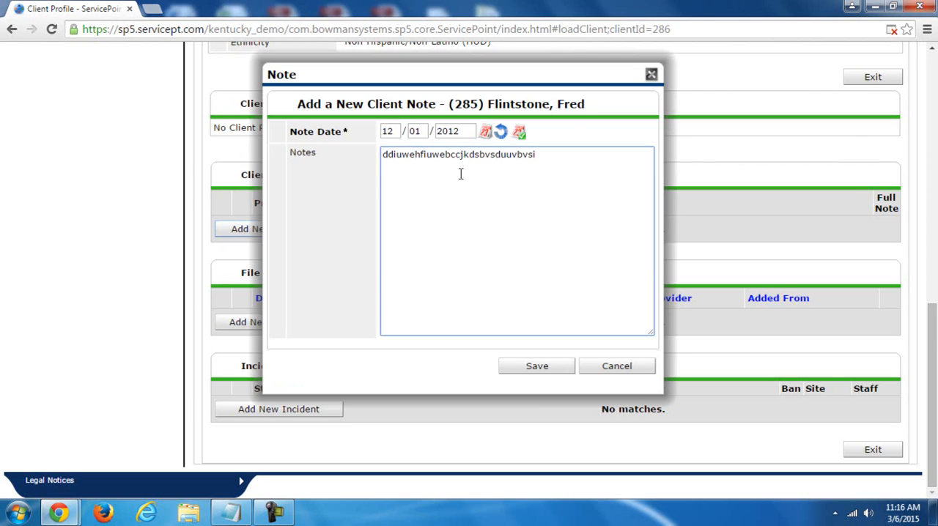
pyautogui.click(536, 365)
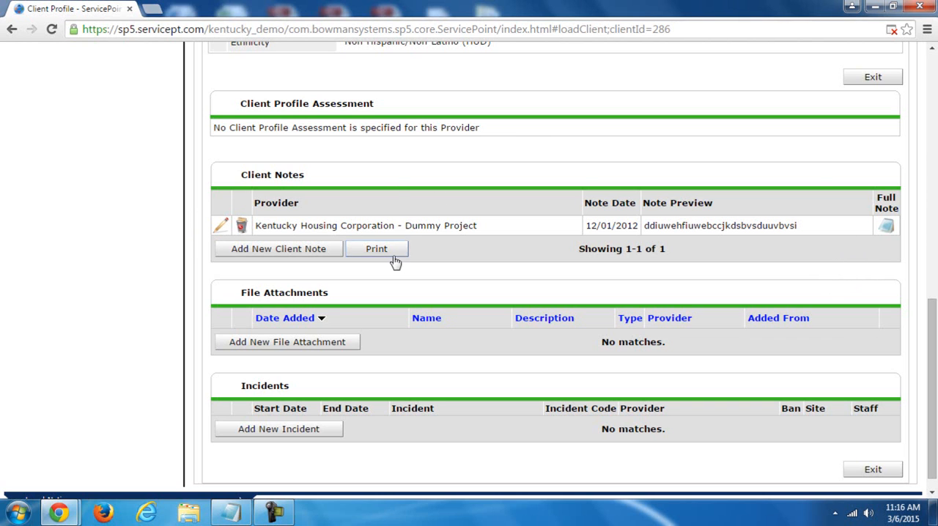
pyautogui.click(884, 233)
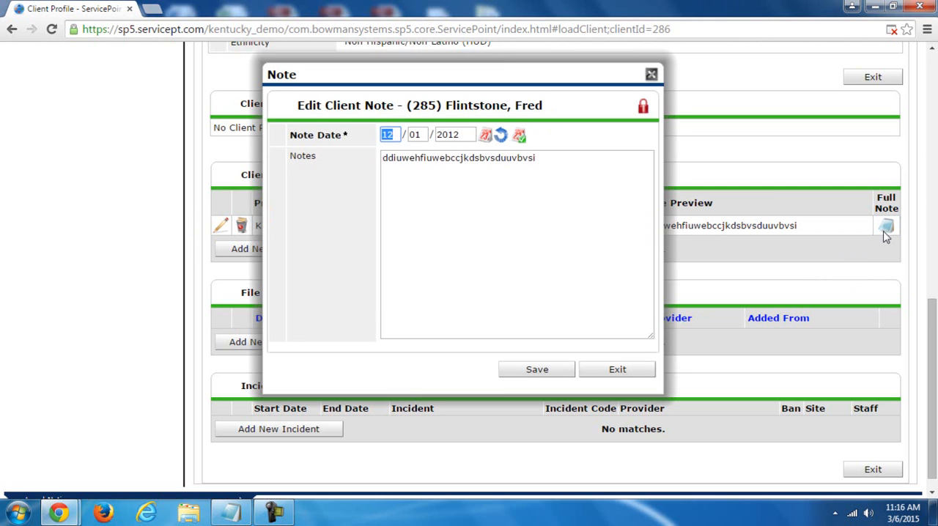
pyautogui.click(618, 366)
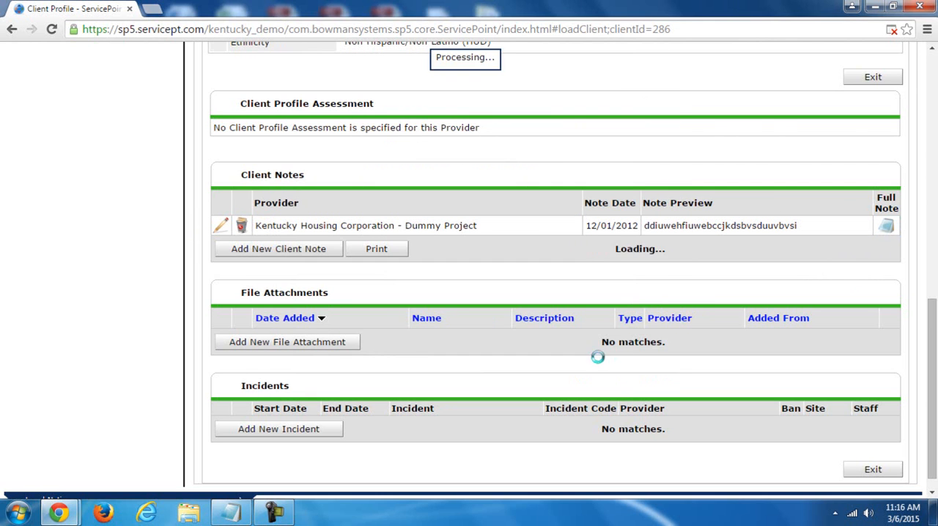
# - View the file attachment upload options, browse the Documents library, and leave without attaching a file
pyautogui.click(328, 348)
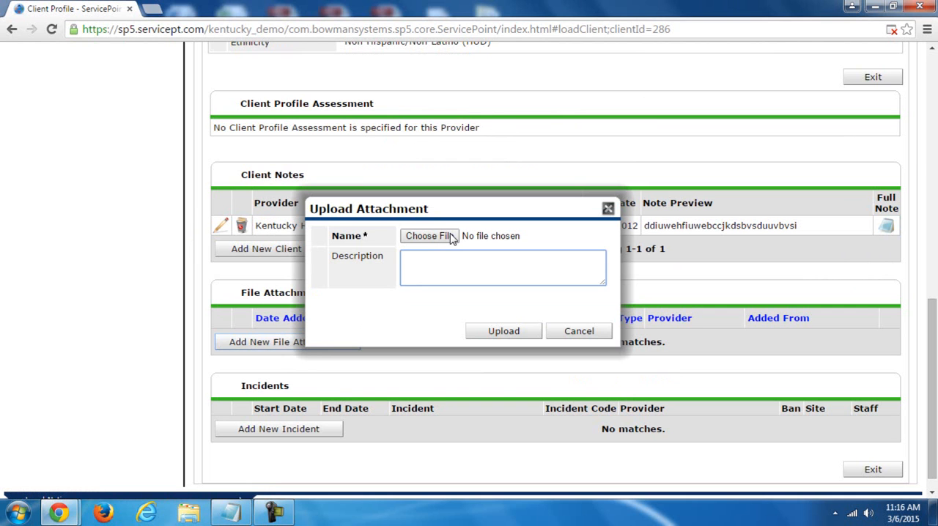
pyautogui.click(452, 238)
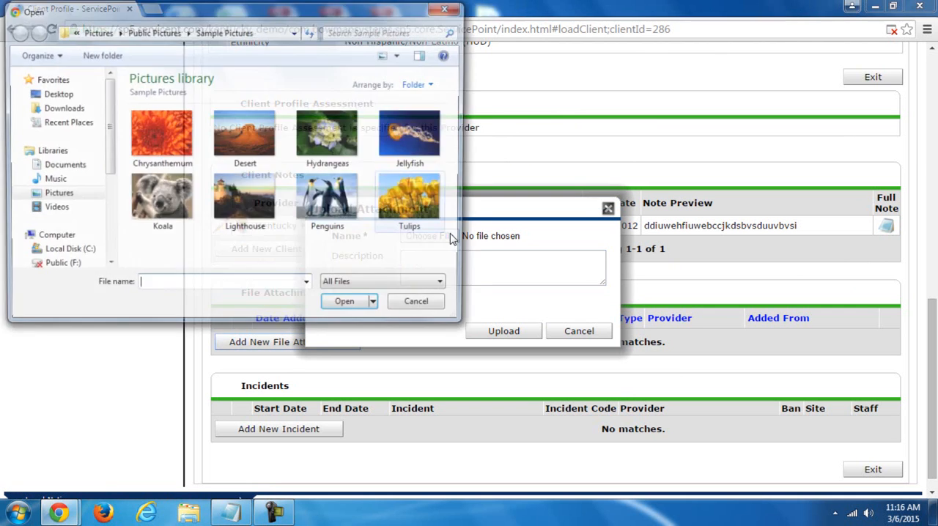
pyautogui.click(51, 167)
pyautogui.moveTo(457, 140); pyautogui.dragTo(454, 164)
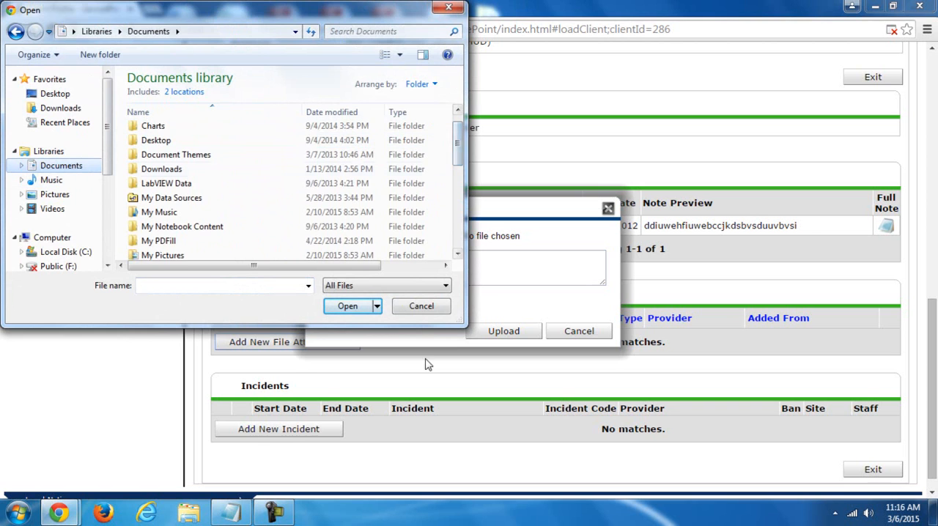
pyautogui.click(422, 307)
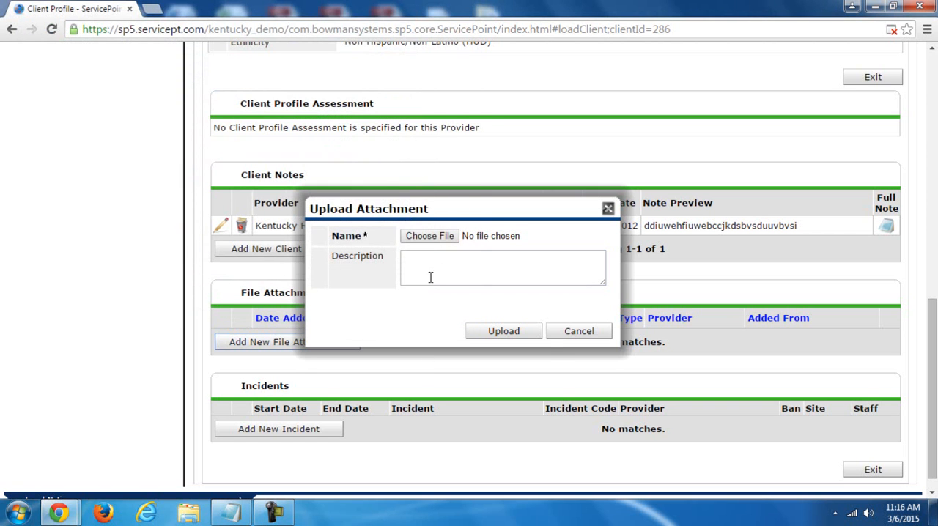
pyautogui.click(578, 331)
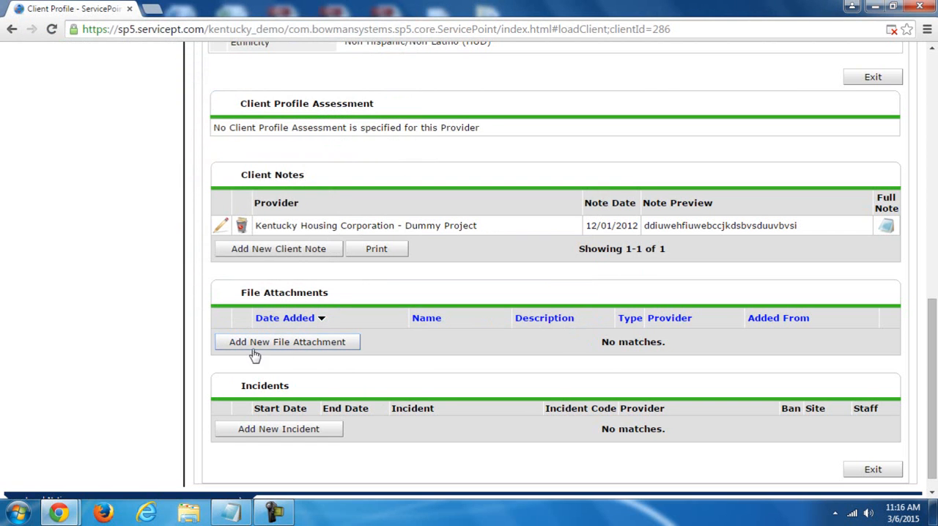
# - Begin a new incident with start date 12/01/2012 and view the available incident types without choosing one
pyautogui.click(323, 437)
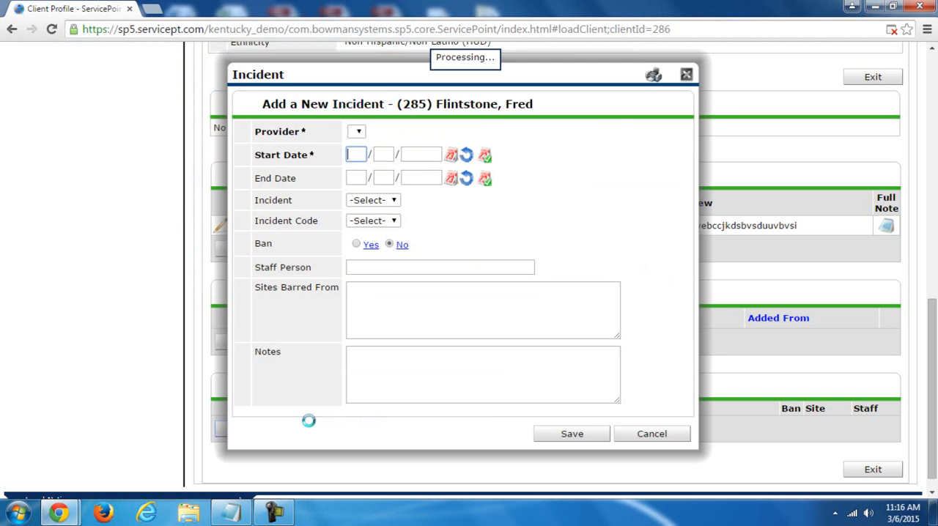
pyautogui.moveTo(468, 60); pyautogui.dragTo(479, 48)
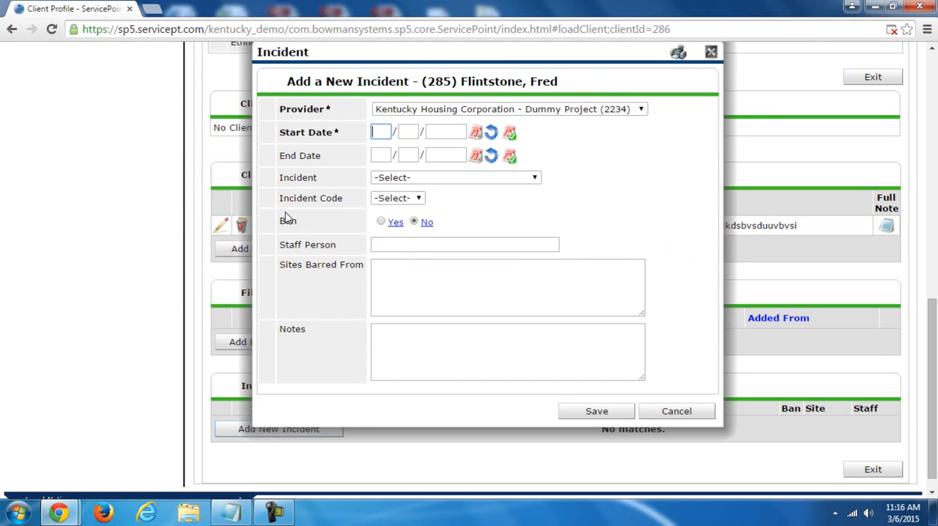
pyautogui.write('01')
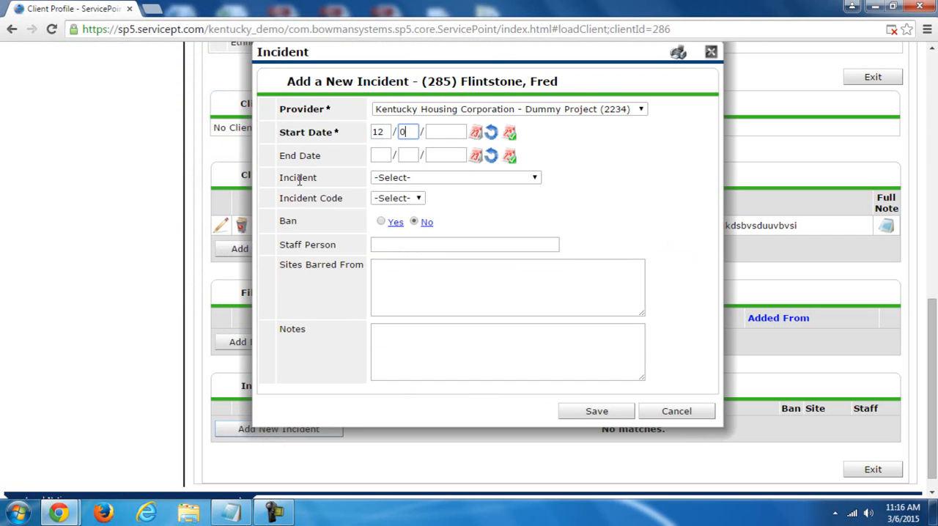
pyautogui.click(382, 185)
pyautogui.click(383, 184)
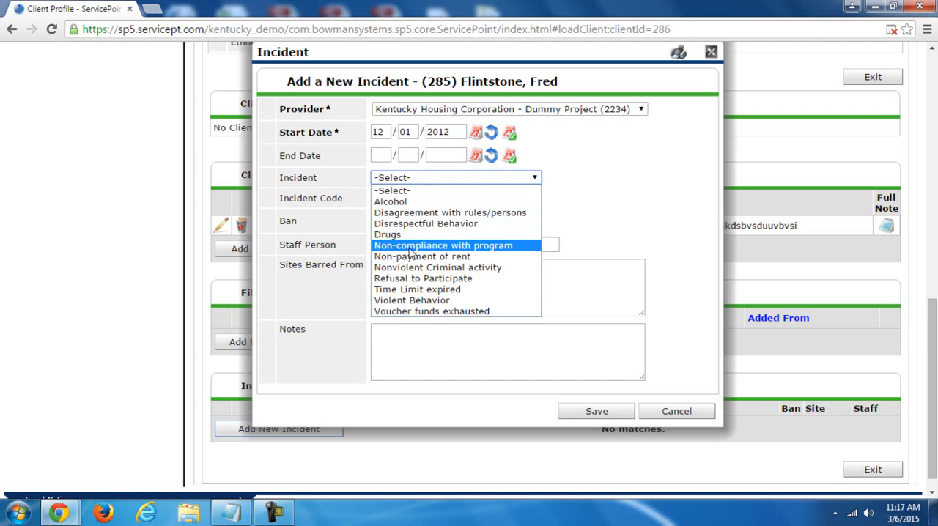
pyautogui.click(604, 191)
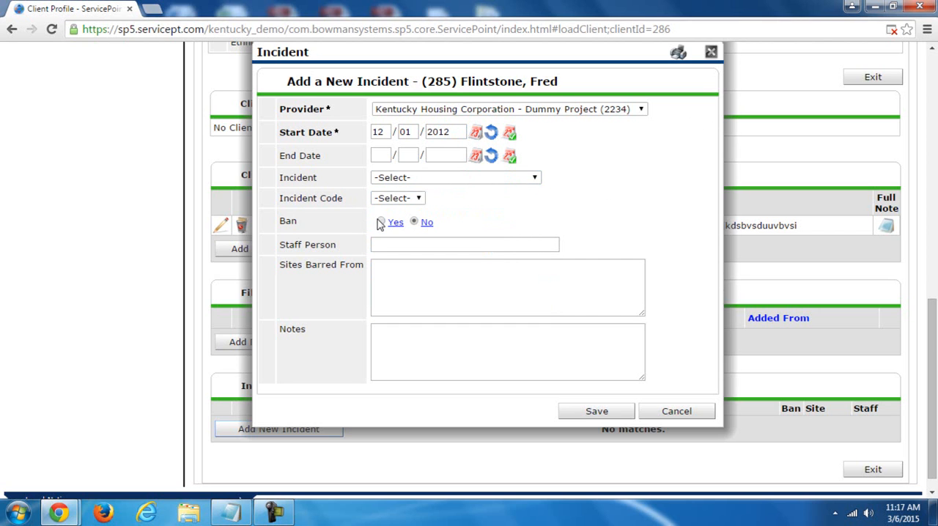
# - Set Ban to Yes, check the Staff Person, Sites Barred From and Notes fields, and discard the incident
pyautogui.click(414, 222)
pyautogui.click(395, 245)
pyautogui.click(400, 275)
pyautogui.click(410, 359)
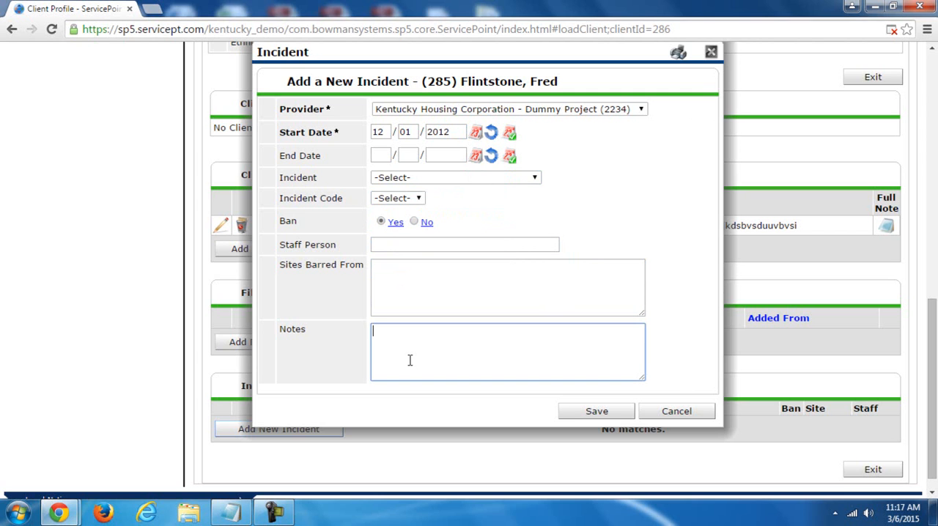
pyautogui.click(677, 415)
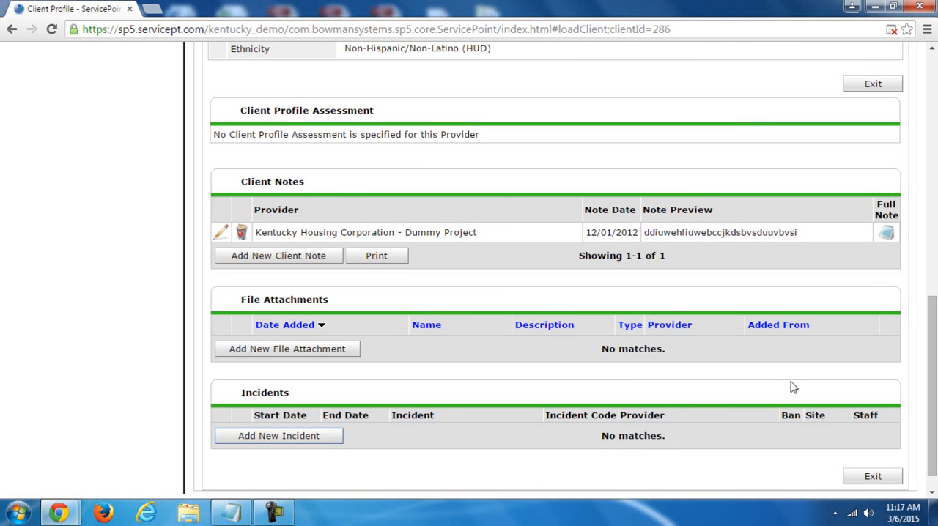
# - Review the client's Couple With No Children household details and its Household Type choices, and exit without making changes
pyautogui.moveTo(932, 385); pyautogui.dragTo(934, 185)
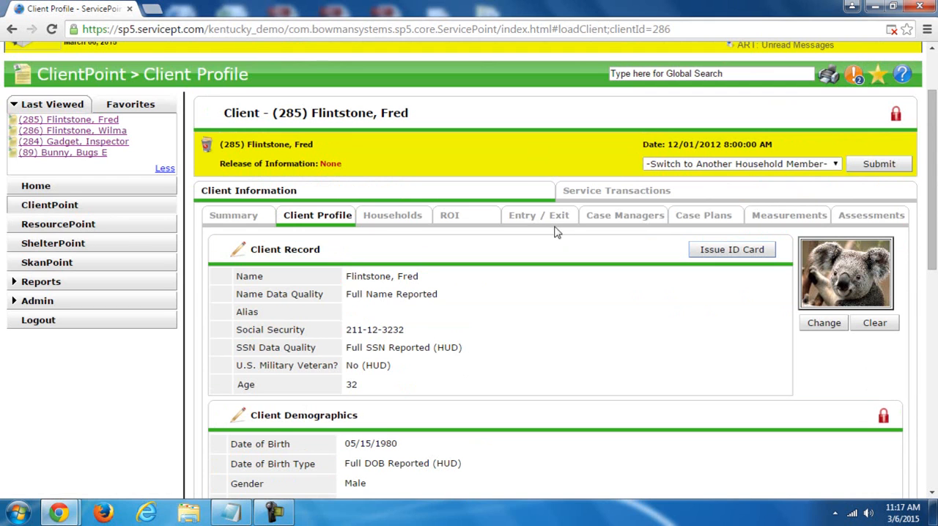
pyautogui.click(381, 217)
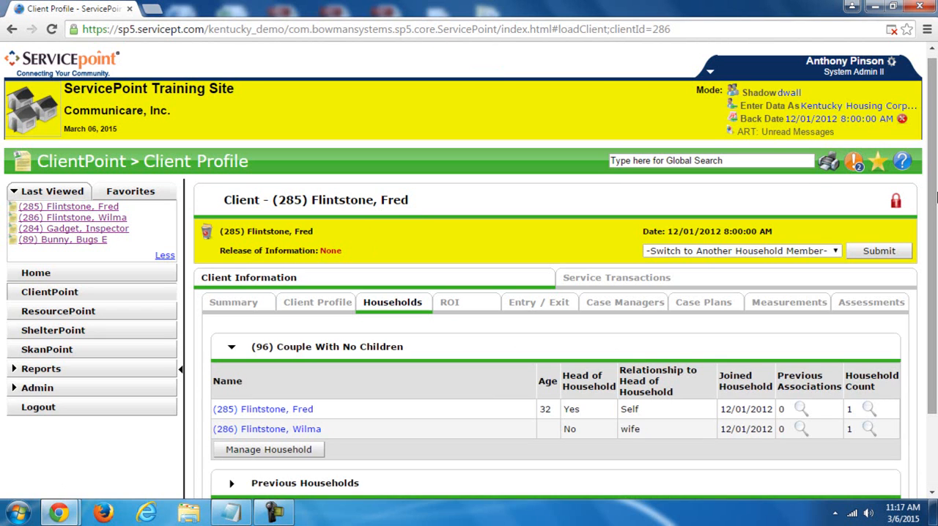
pyautogui.moveTo(933, 196); pyautogui.dragTo(933, 268)
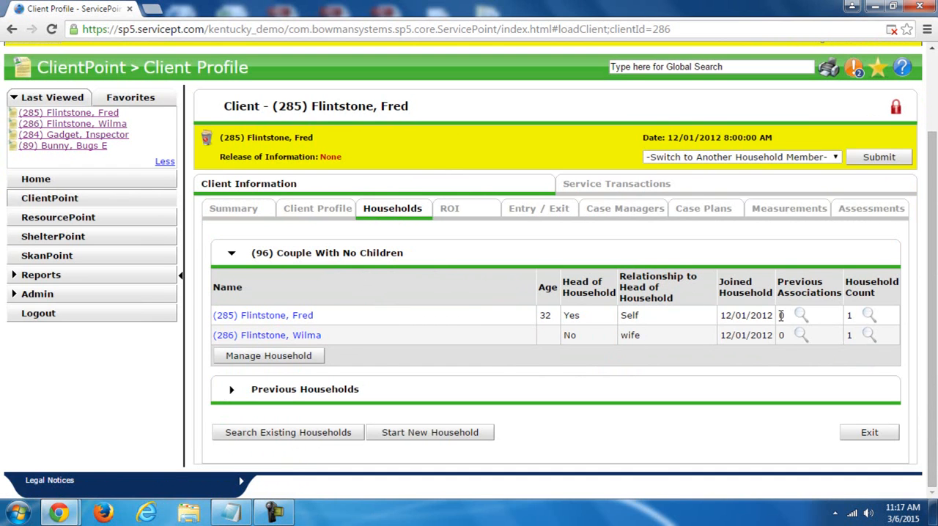
pyautogui.click(291, 361)
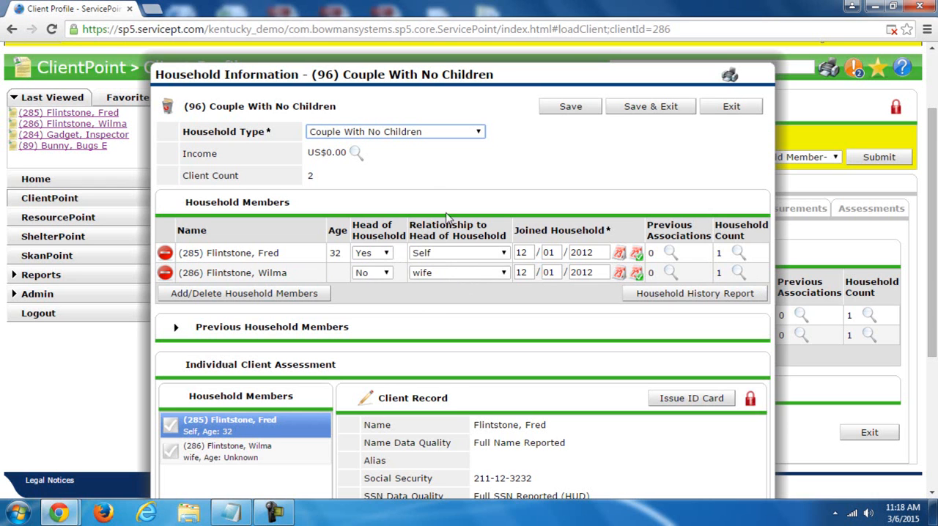
pyautogui.click(421, 133)
pyautogui.click(421, 133)
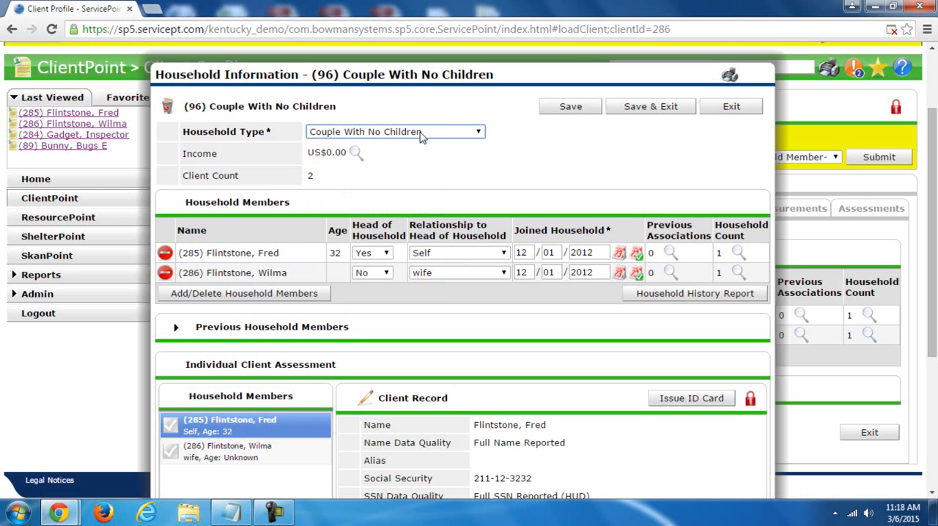
pyautogui.click(745, 108)
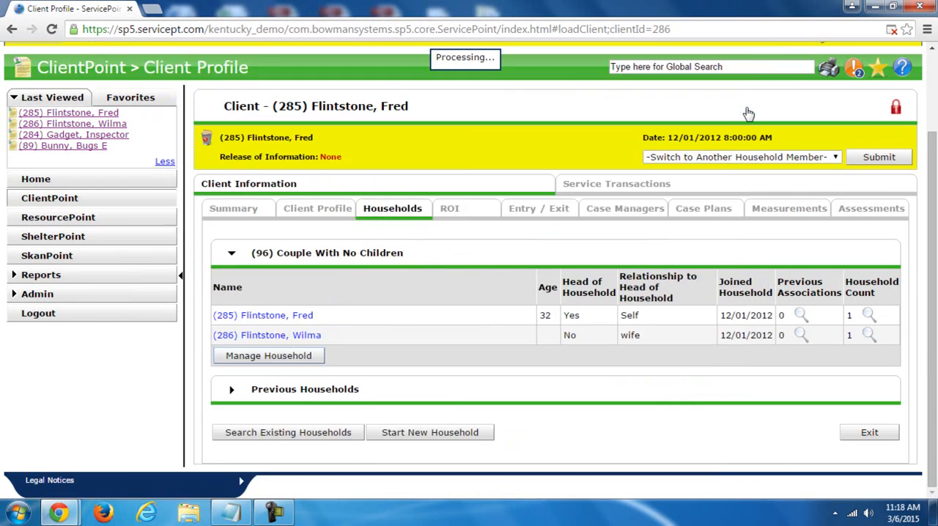
# - Examine the household members' list and expand Previous Households to check the client's earlier household memberships
pyautogui.moveTo(934, 161); pyautogui.dragTo(935, 210)
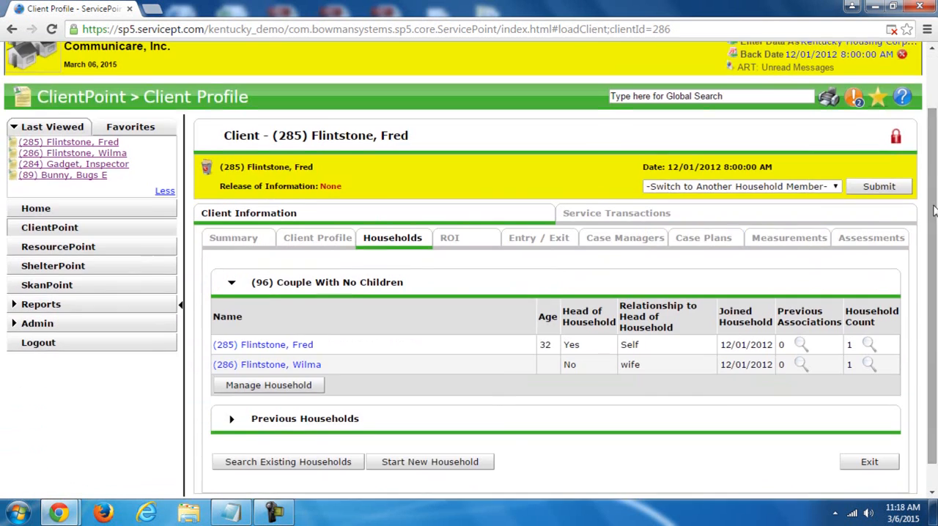
pyautogui.moveTo(932, 329); pyautogui.dragTo(933, 356)
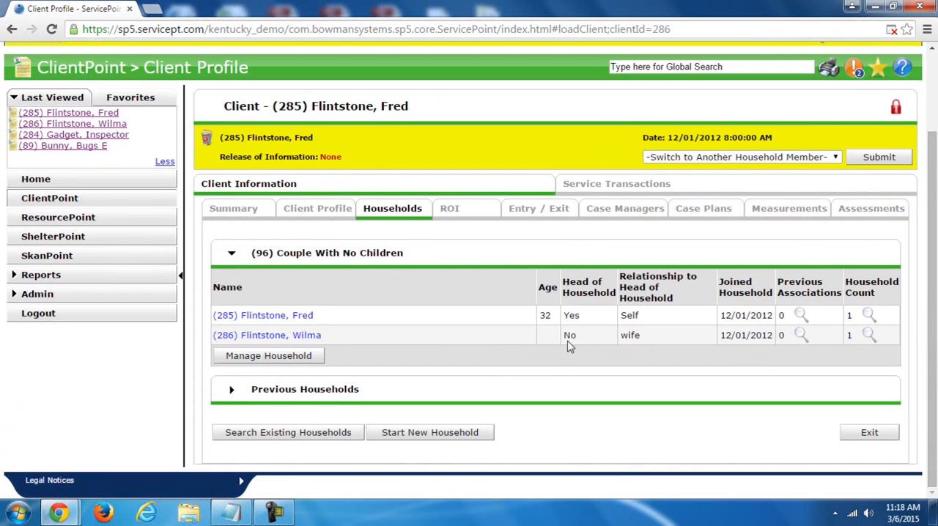
pyautogui.click(231, 392)
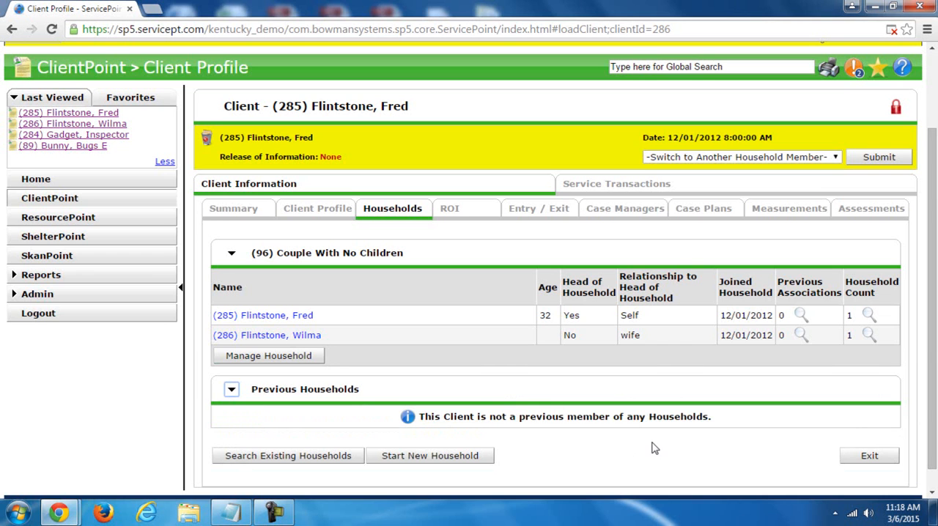
pyautogui.scroll(-1, 660, 378)
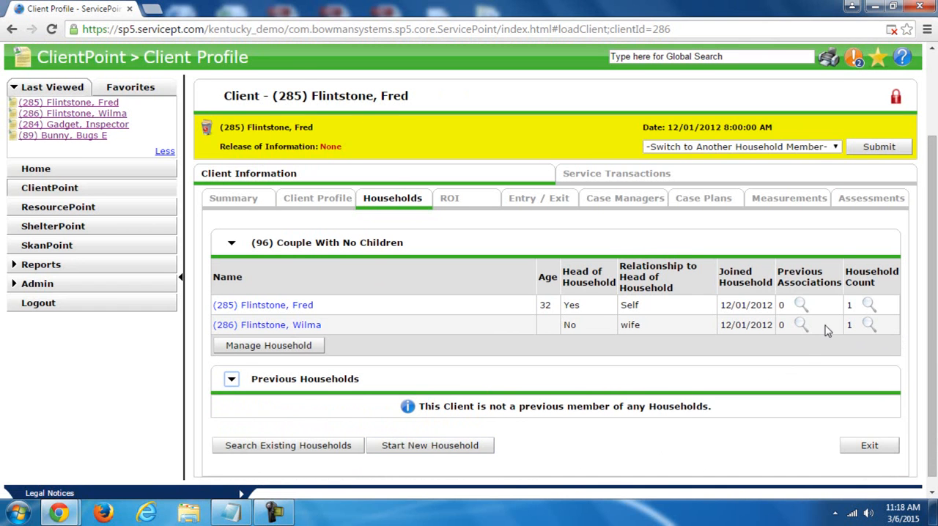
pyautogui.scroll(1, 934, 300)
pyautogui.moveTo(936, 299); pyautogui.dragTo(936, 333)
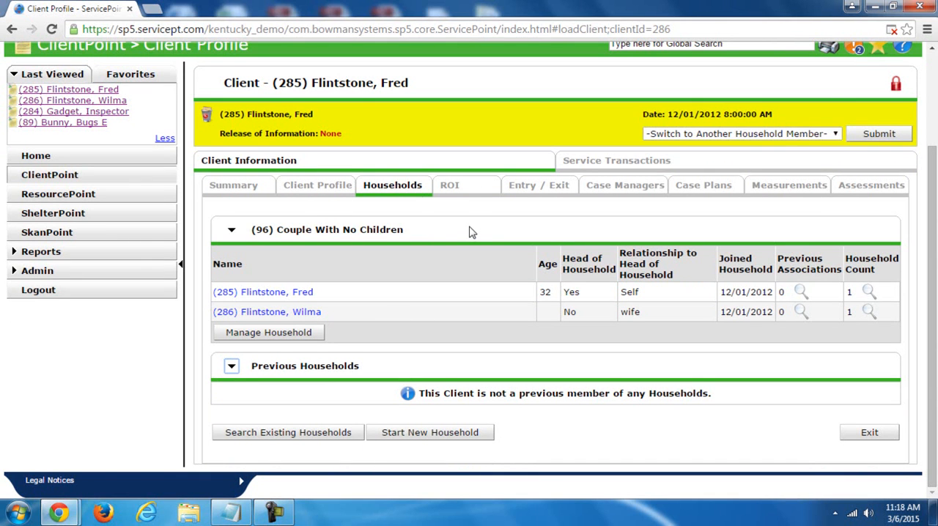
# - Open the client's Release of Information records
pyautogui.click(448, 192)
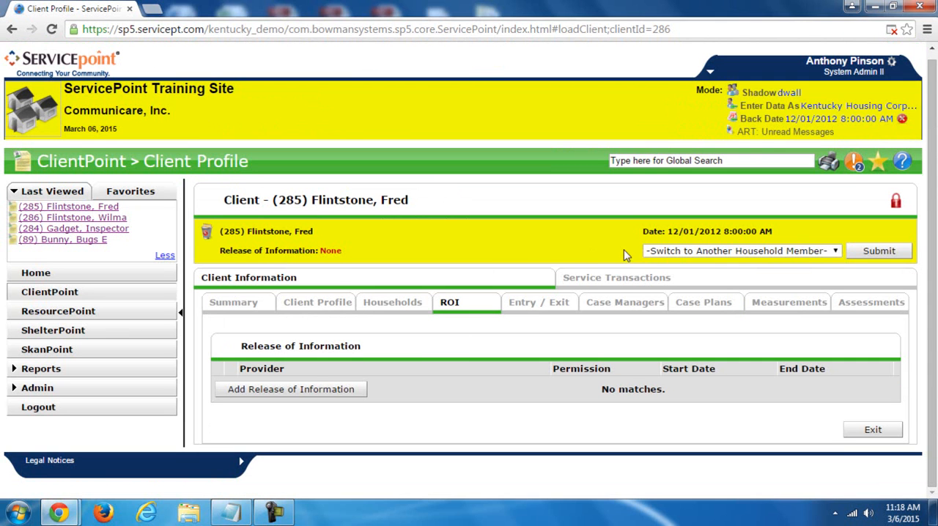